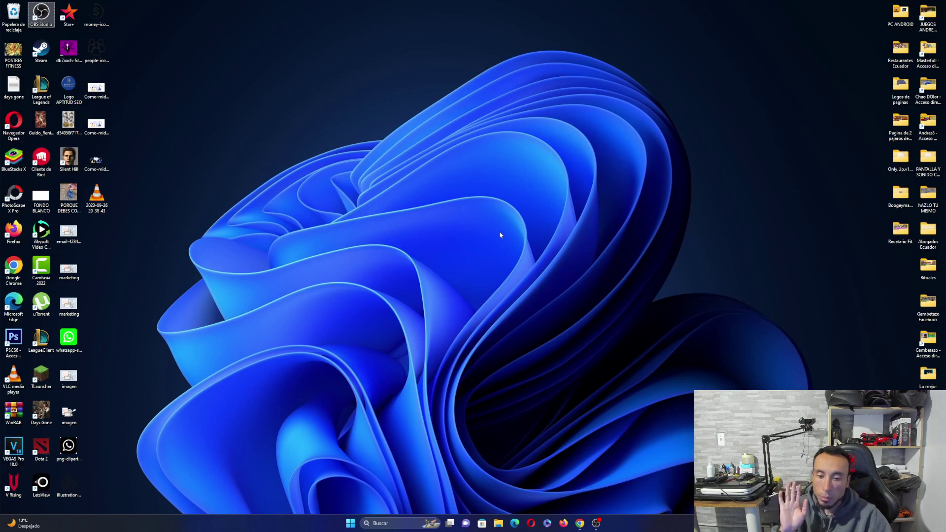
# Step: Open Panel de control through the system search and show its list of programs that can be uninstalled
pyautogui.click(392, 524)
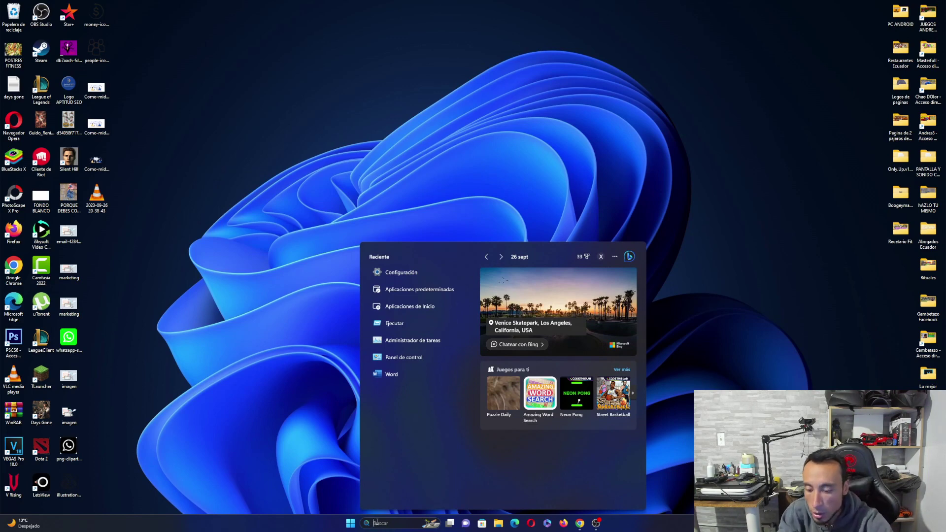
pyautogui.write('panel de controlnel')
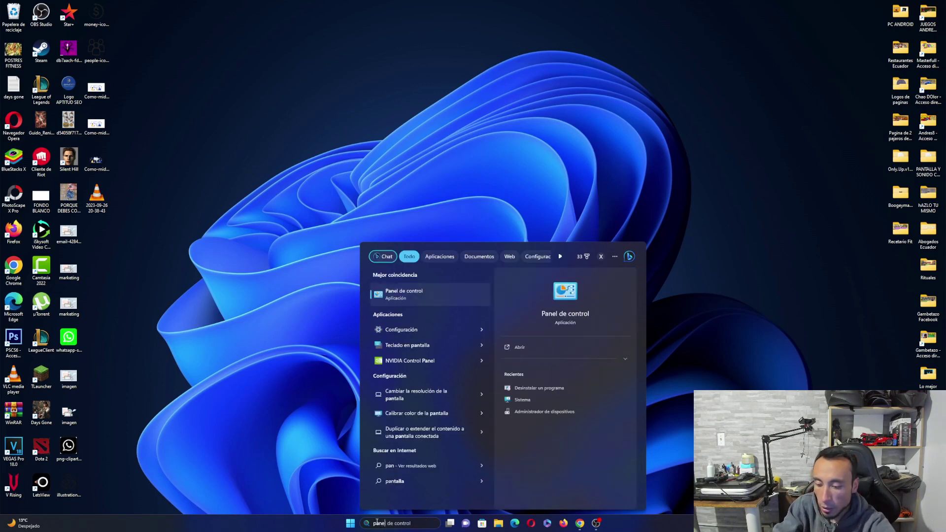
pyautogui.click(424, 294)
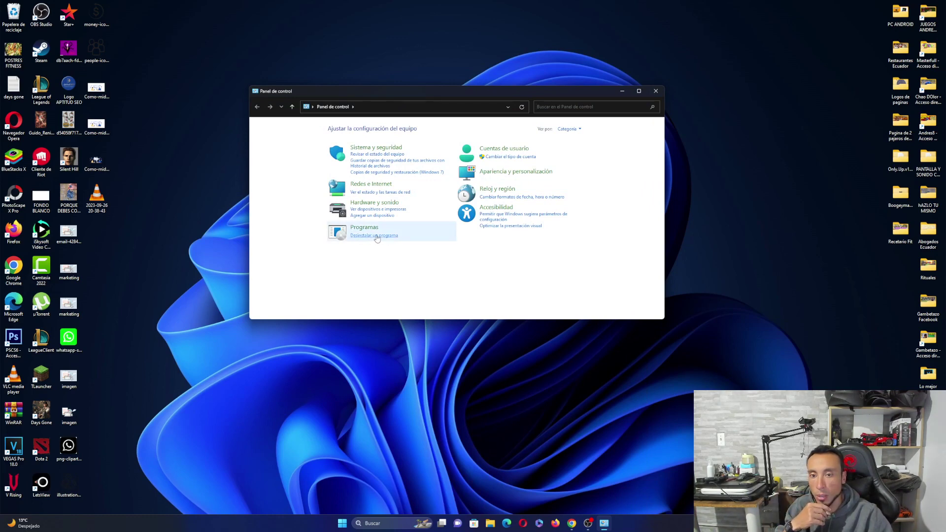
pyautogui.click(376, 236)
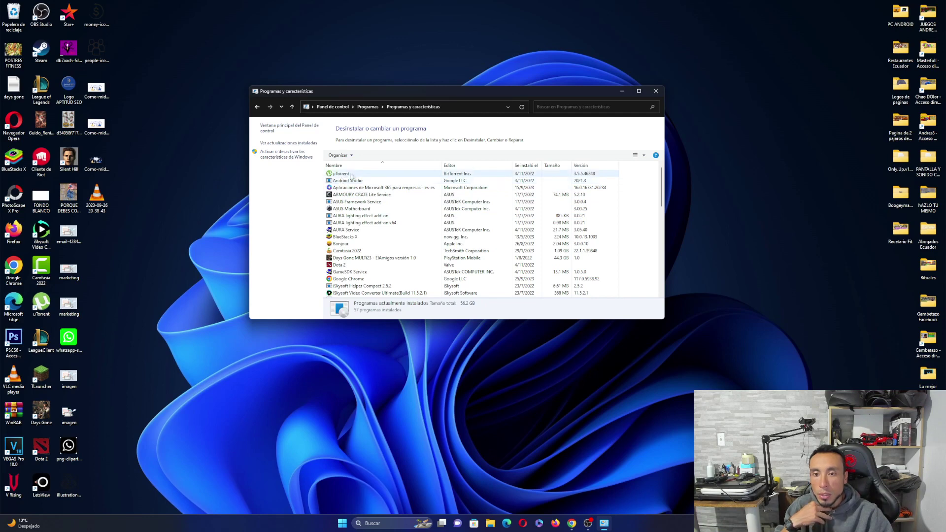
# Step: Look through the whole list of installed programs in Programas y características
pyautogui.scroll(-5, 374, 233)
pyautogui.scroll(-6, 374, 232)
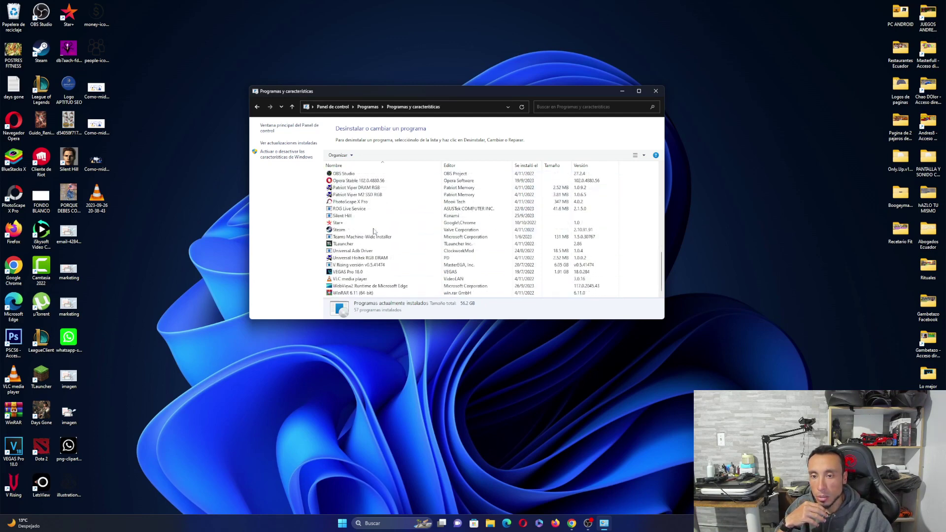
pyautogui.scroll(10, 374, 231)
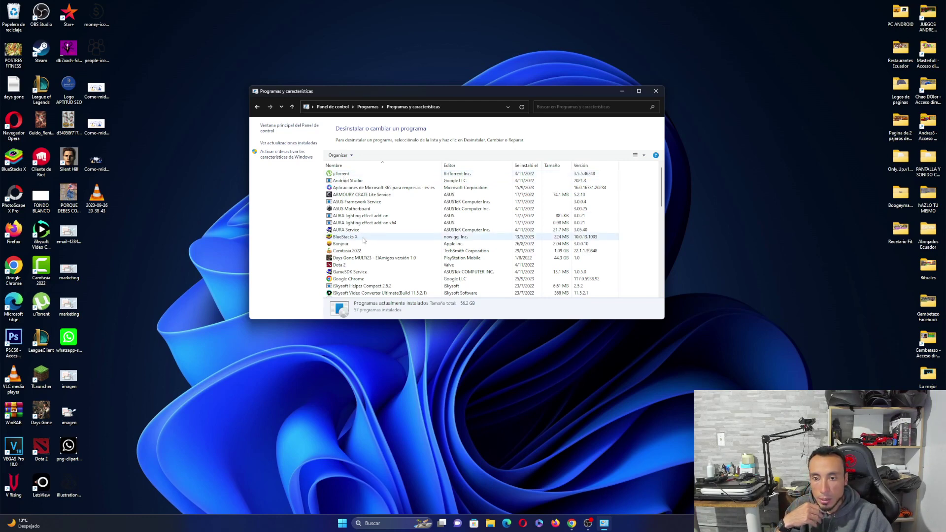
pyautogui.scroll(-1, 363, 238)
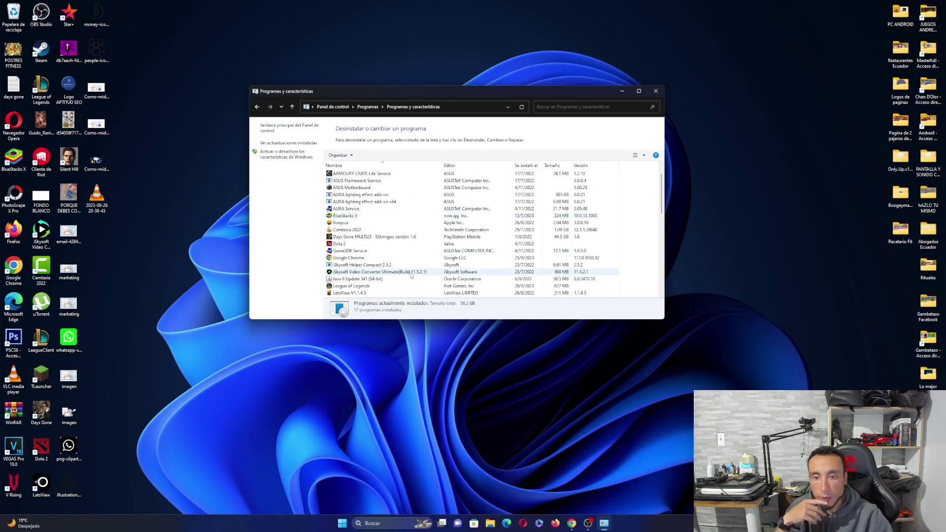
pyautogui.scroll(-1, 411, 275)
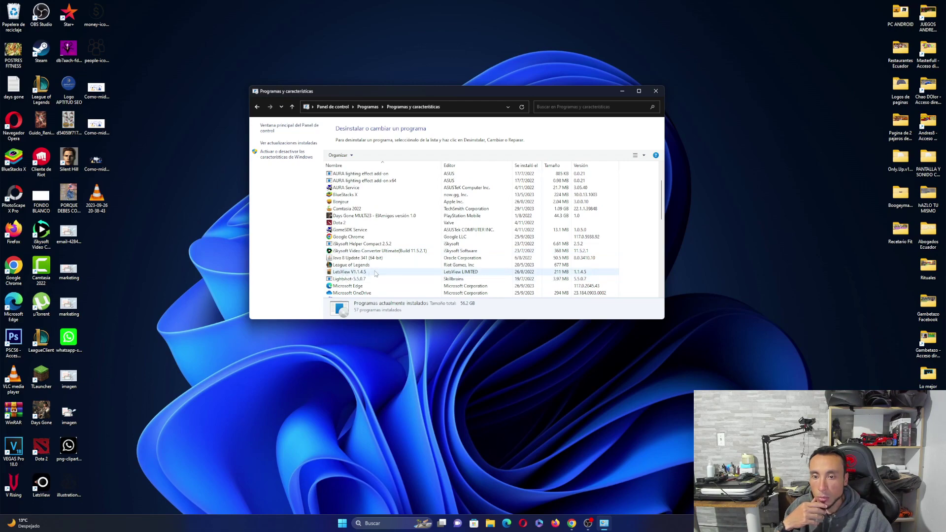
pyautogui.scroll(-12, 404, 274)
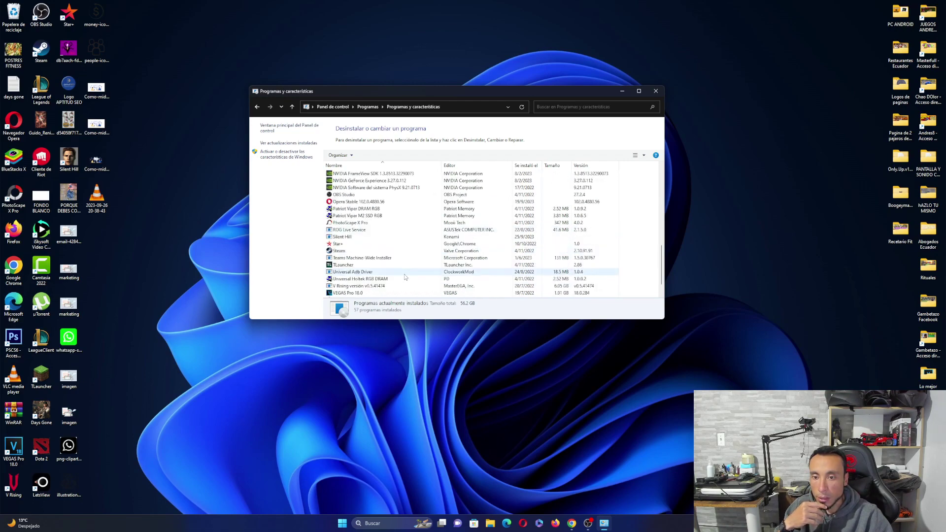
pyautogui.scroll(13, 404, 274)
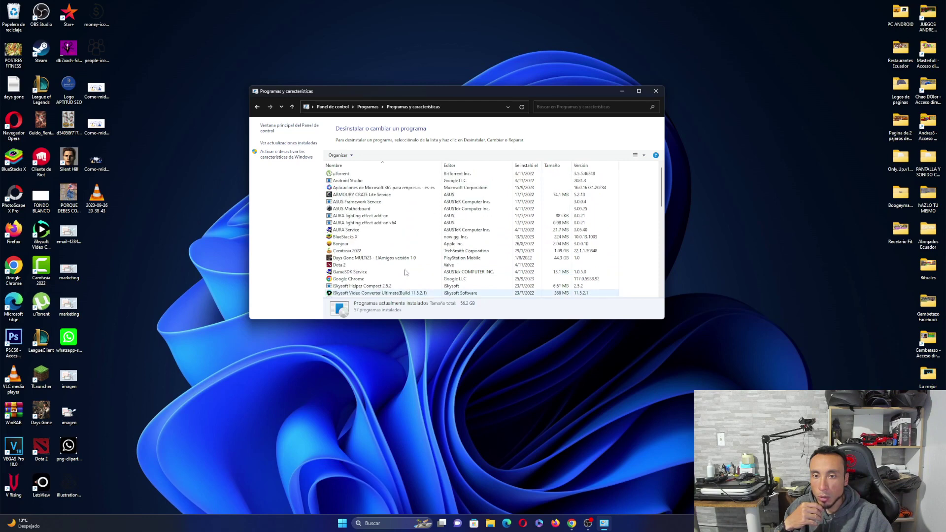
# Step: Check the uninstall options for µTorrent and BlueStacks X without running them, and close Programas y características
pyautogui.click(352, 176)
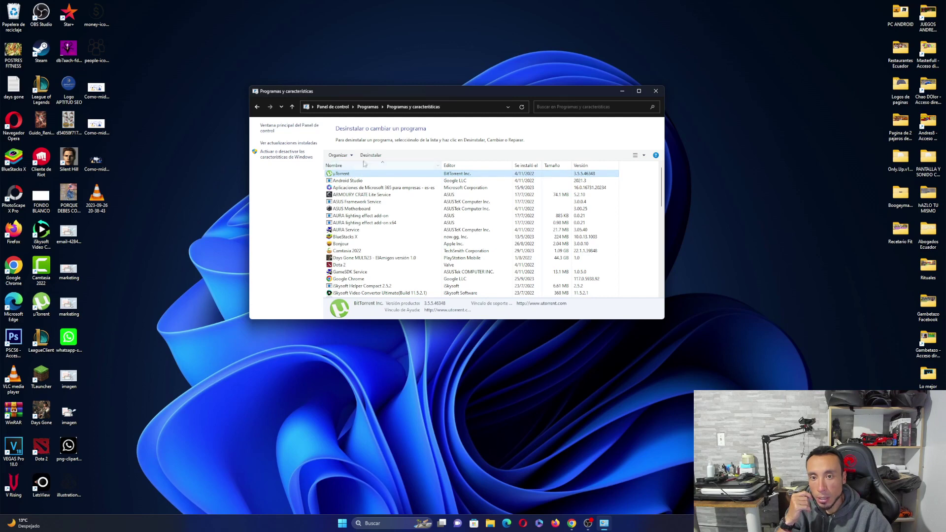
pyautogui.rightClick(340, 176)
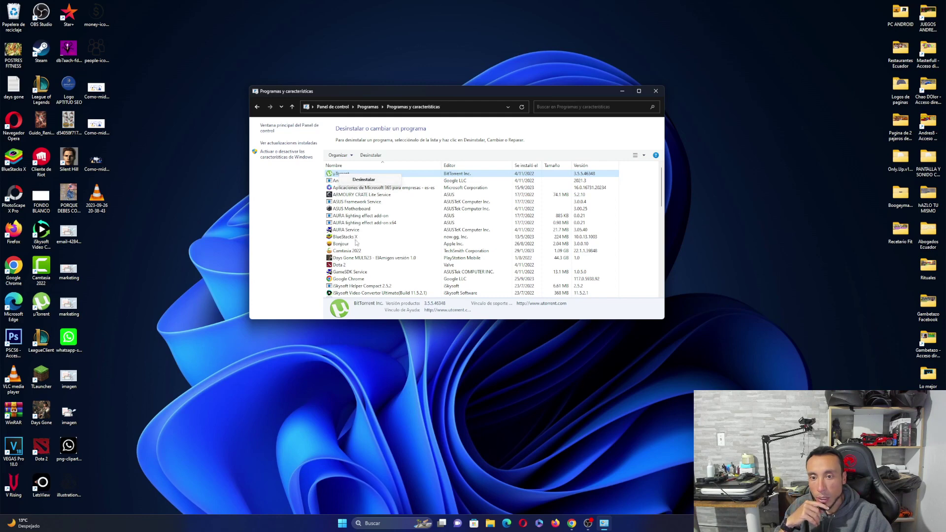
pyautogui.click(348, 237)
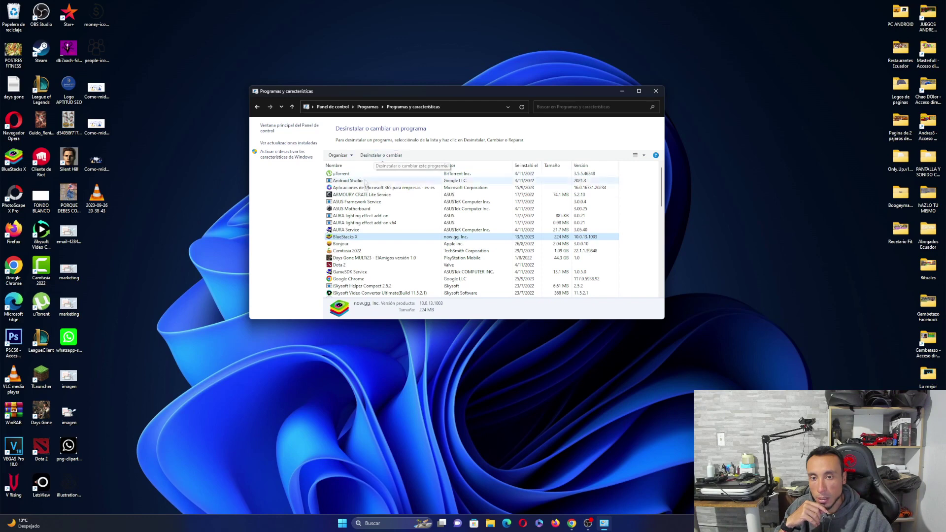
pyautogui.rightClick(366, 239)
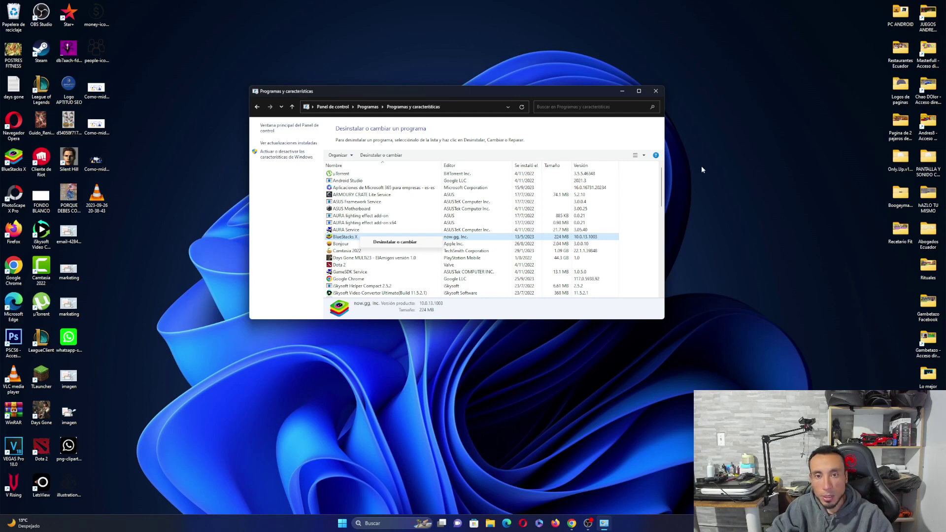
pyautogui.click(656, 91)
pyautogui.click(656, 91)
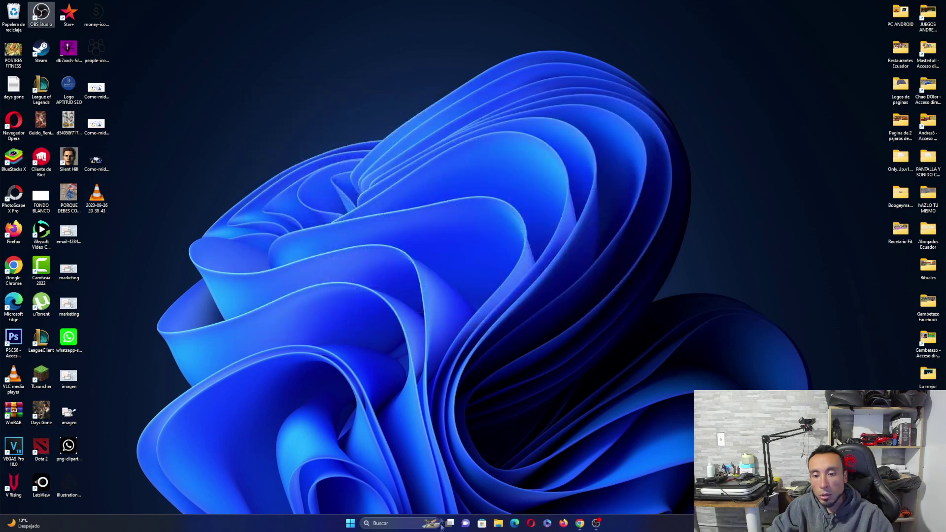
# Step: Search the system for "apl", open Aplicaciones predeterminadas and go up to the Aplicaciones settings page
pyautogui.click(383, 523)
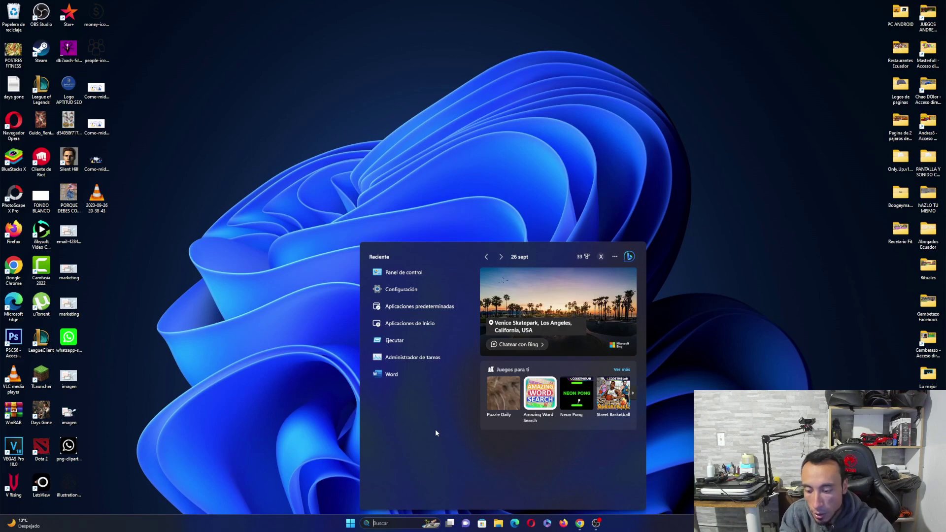
pyautogui.write('apl')
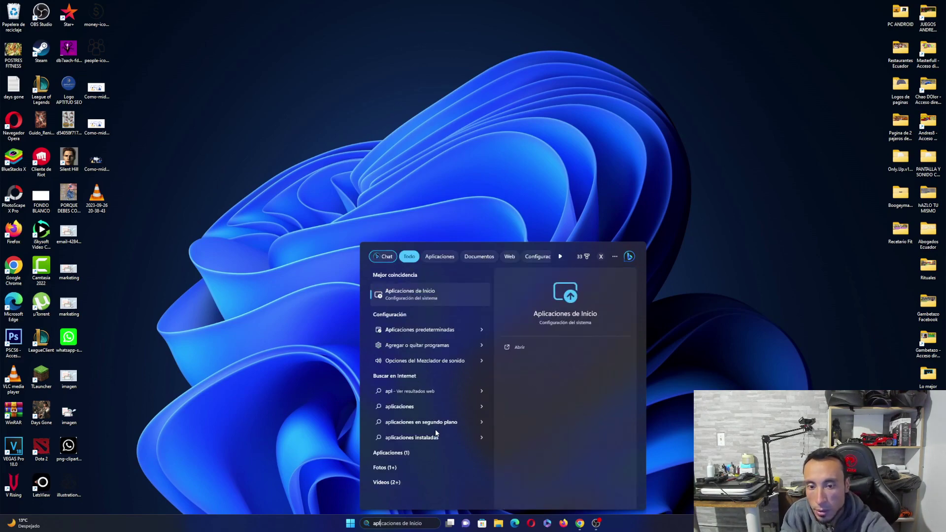
pyautogui.click(435, 330)
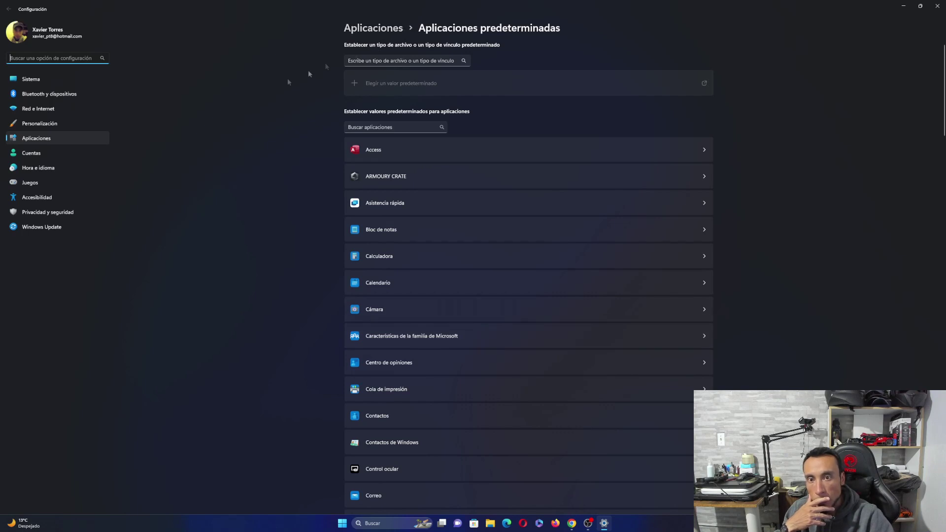
pyautogui.click(39, 140)
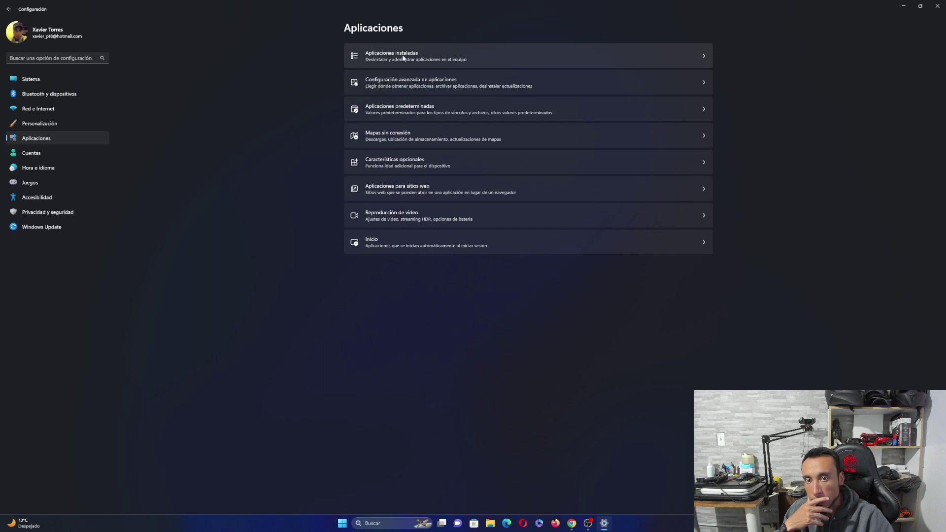
# Step: Search the system for "aplicaciones ins" and open the Aplicaciones instaladas settings page
pyautogui.click(392, 523)
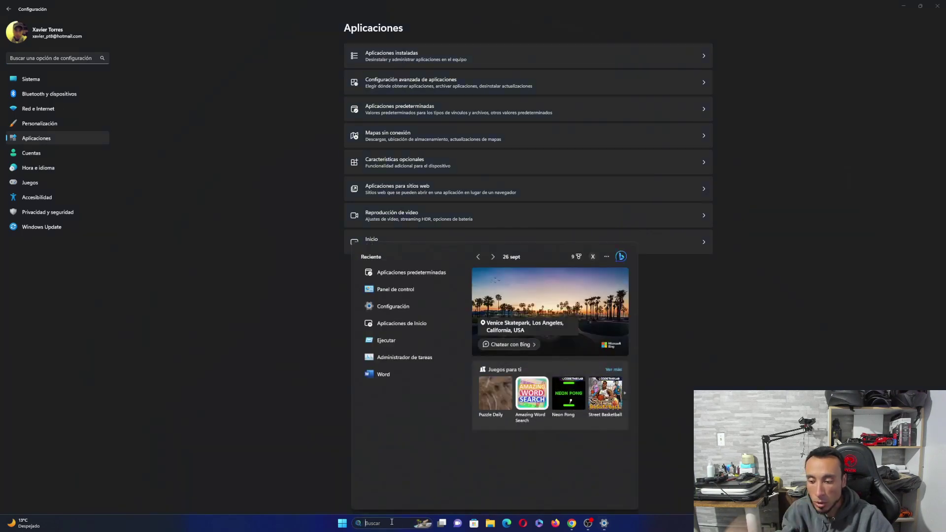
pyautogui.write('aplica')
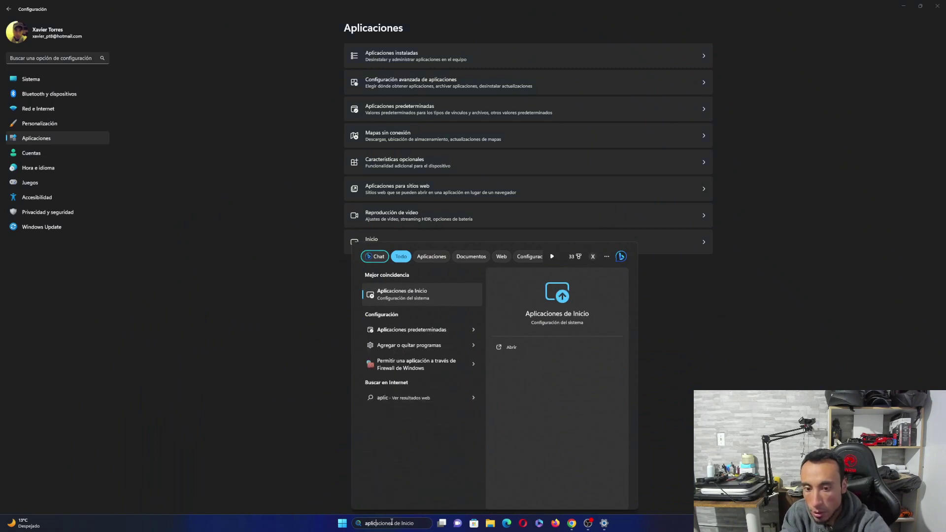
pyautogui.write('s')
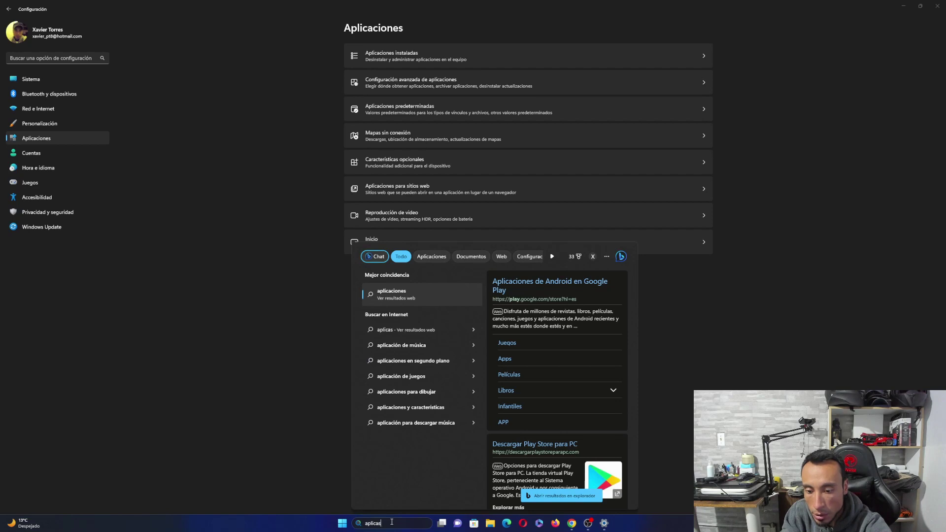
pyautogui.press('BackSpace')
pyautogui.write('cio')
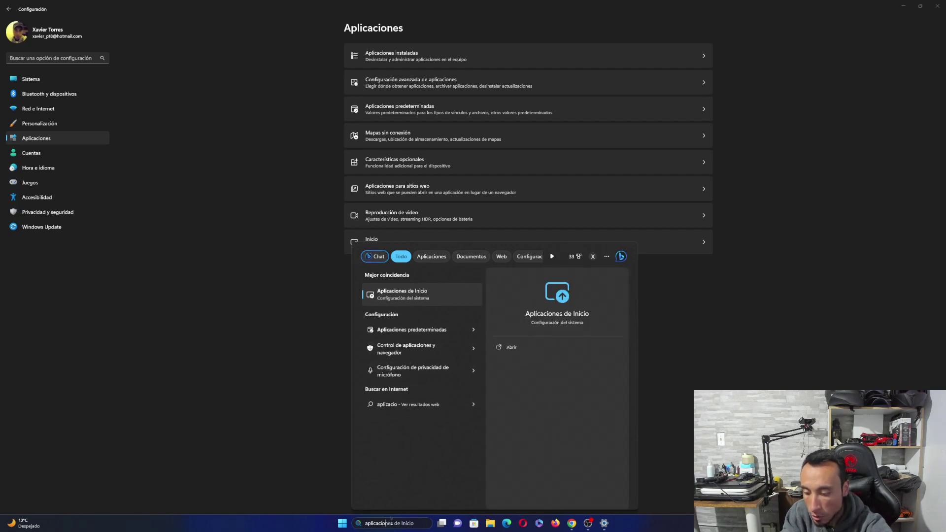
pyautogui.write('nes')
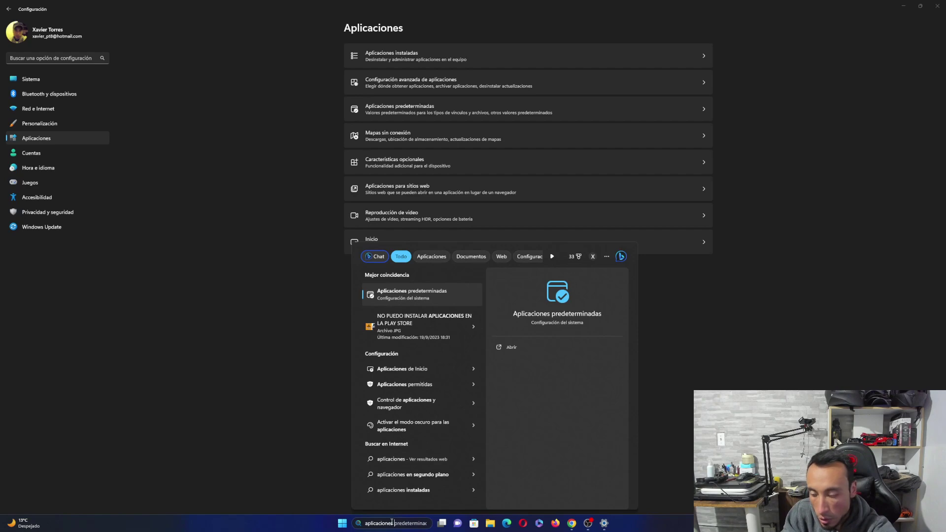
pyautogui.write(' ins')
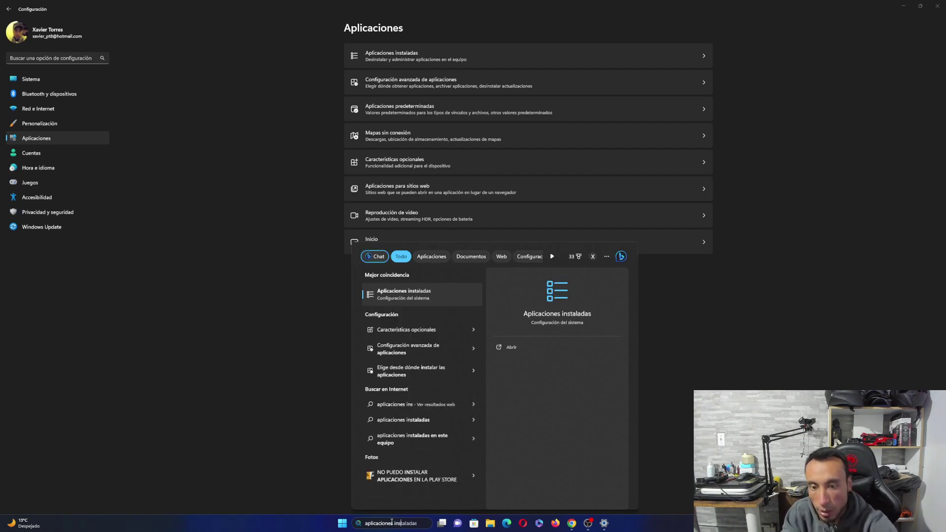
pyautogui.click(399, 294)
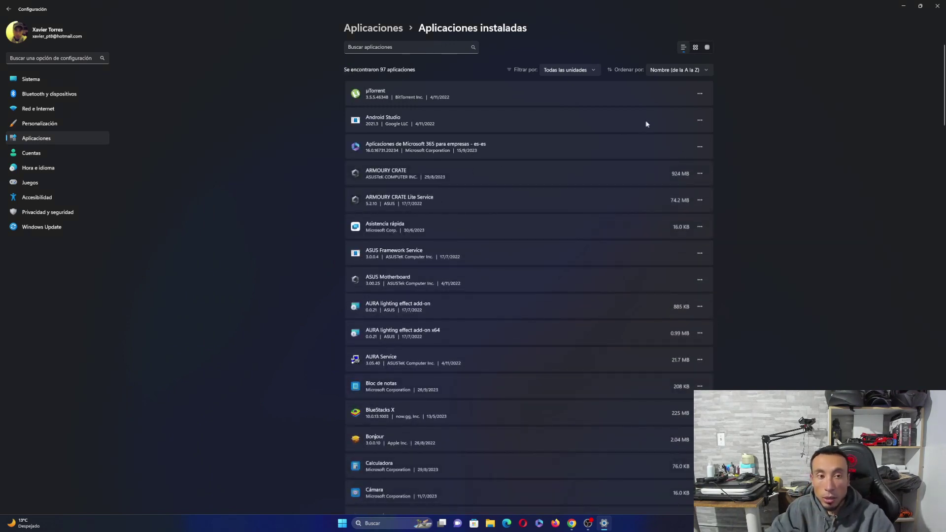
# Step: Check the options offered for µTorrent, Android Studio, ARMOURY CRATE and Asistencia rápida without applying any, and close the settings
pyautogui.click(700, 94)
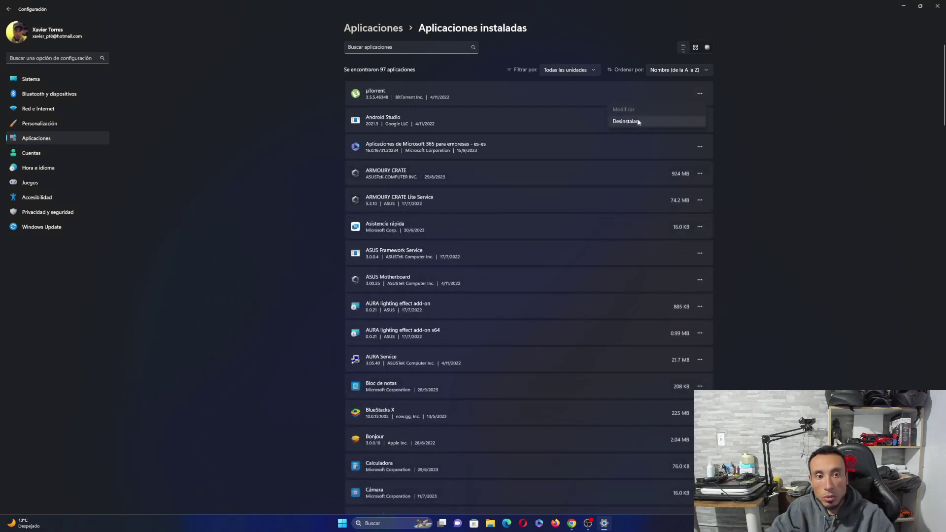
pyautogui.click(767, 132)
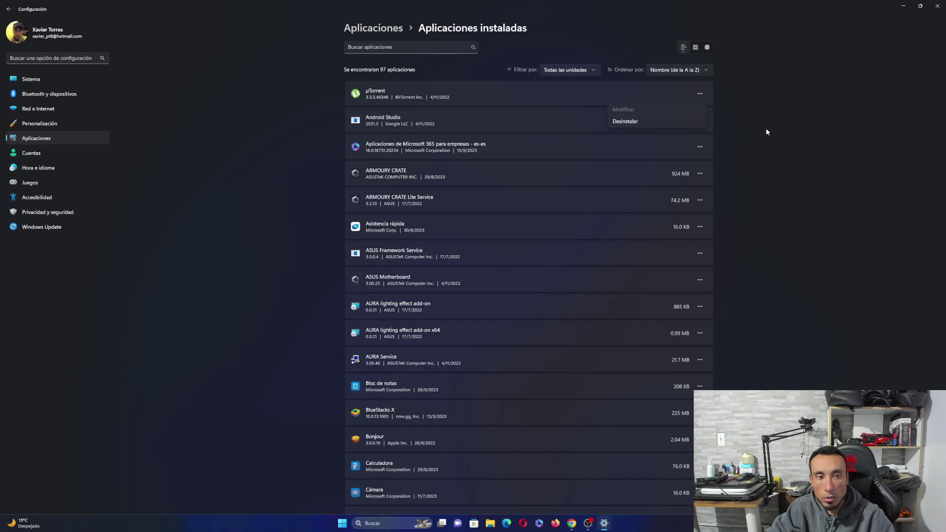
pyautogui.click(699, 121)
pyautogui.click(720, 168)
pyautogui.click(699, 173)
pyautogui.click(694, 231)
pyautogui.click(700, 227)
pyautogui.click(778, 243)
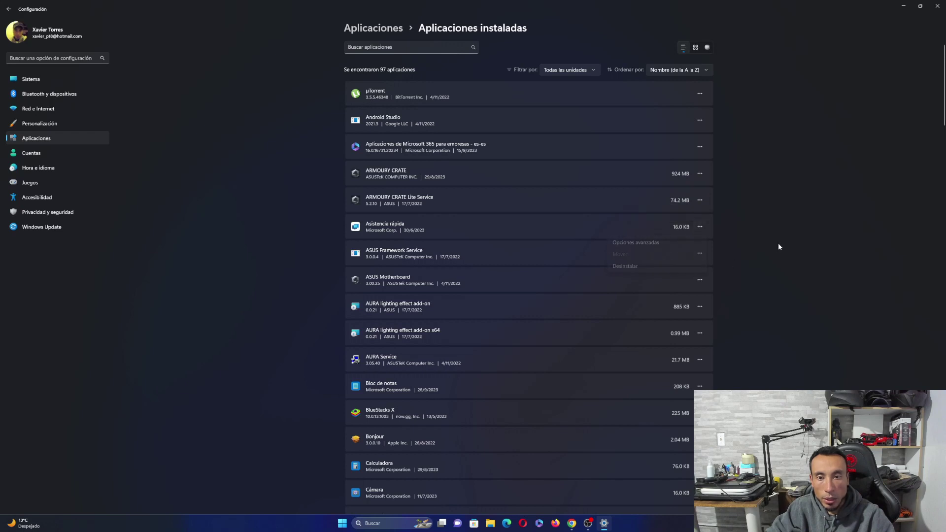
pyautogui.click(939, 6)
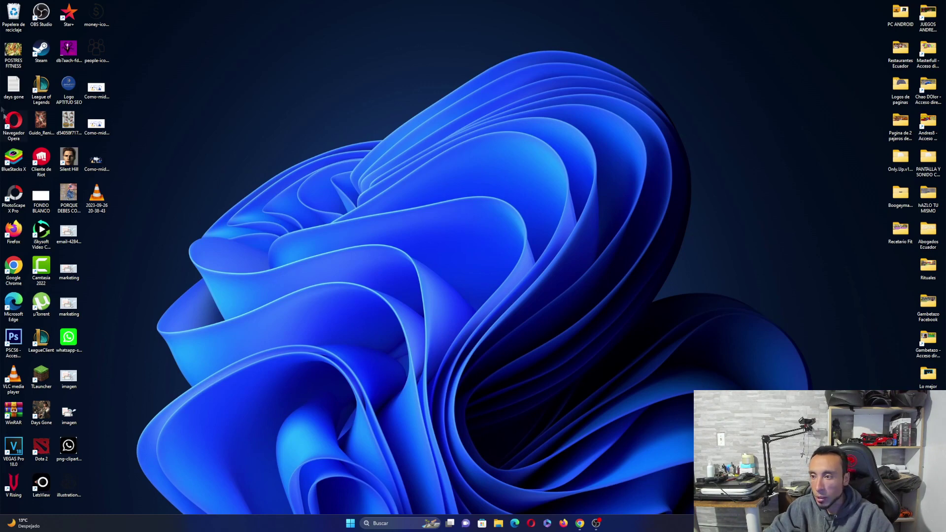
pyautogui.rightClick(16, 159)
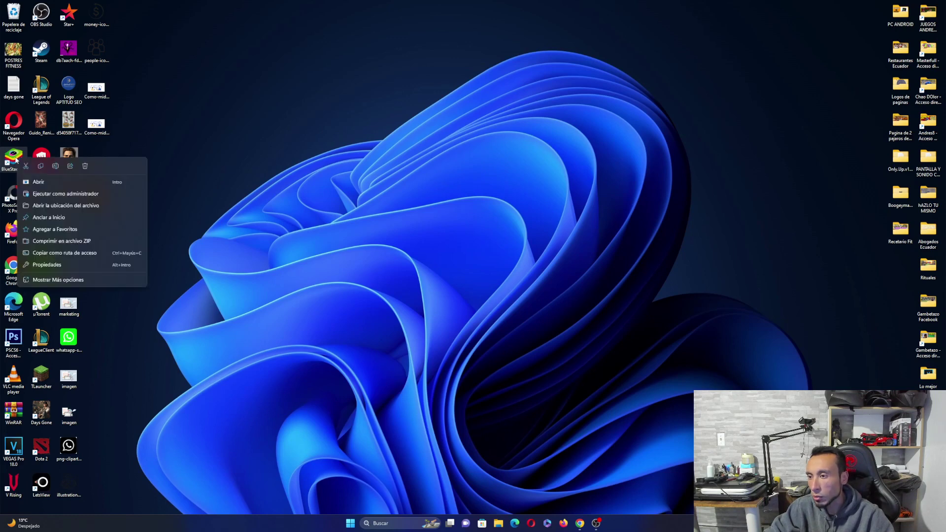
pyautogui.click(298, 156)
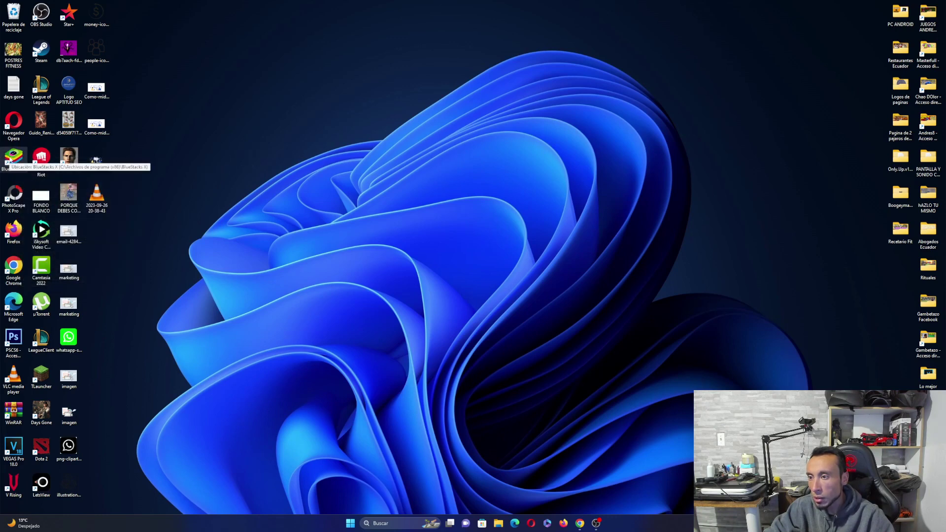
pyautogui.rightClick(13, 158)
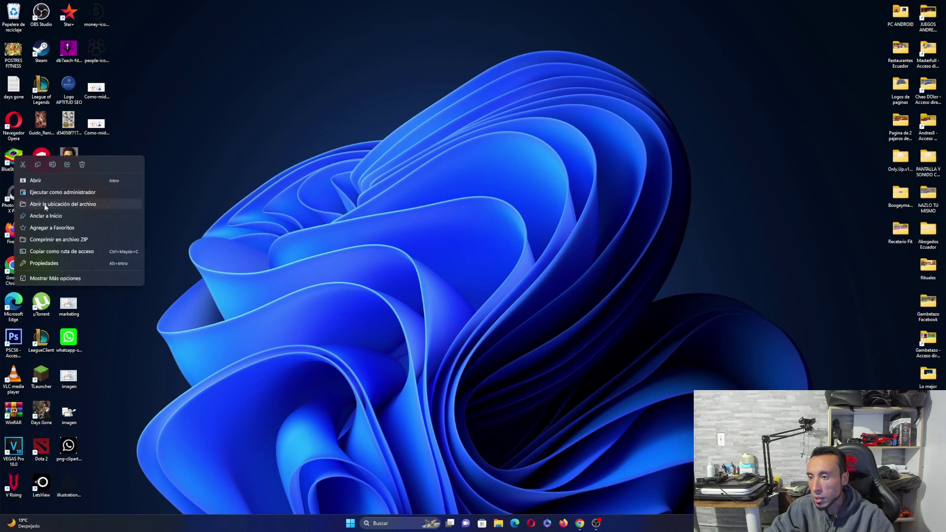
pyautogui.click(271, 215)
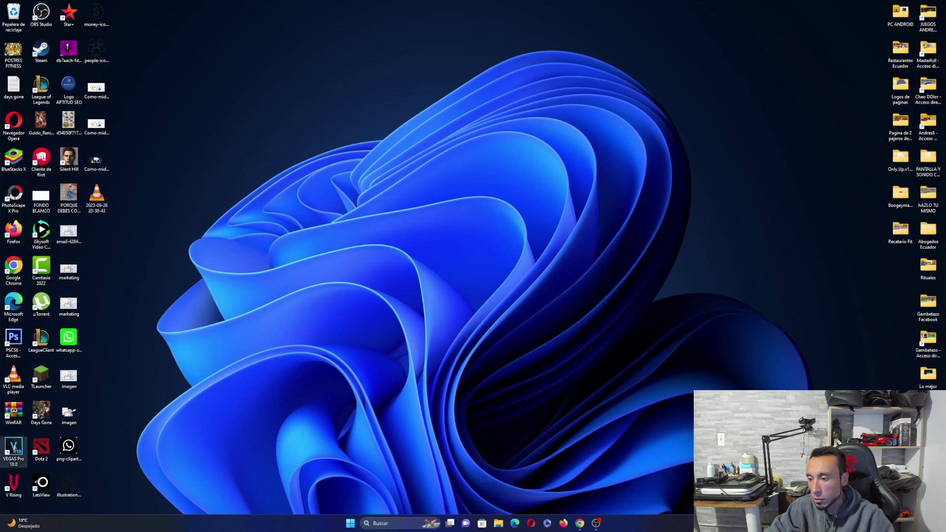
# Step: Open the file location of the BlueStacks X desktop shortcut, look through the folder for its uninstaller, and close the folder
pyautogui.rightClick(18, 167)
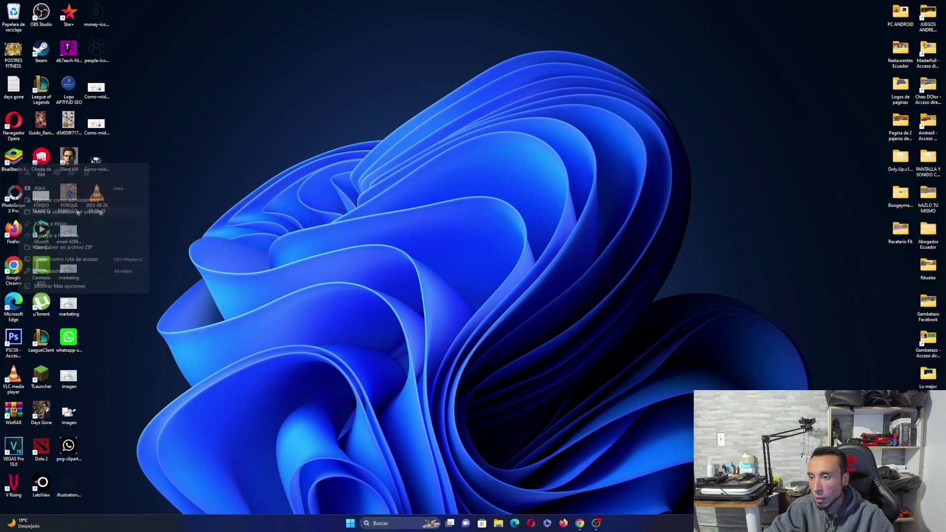
pyautogui.click(39, 199)
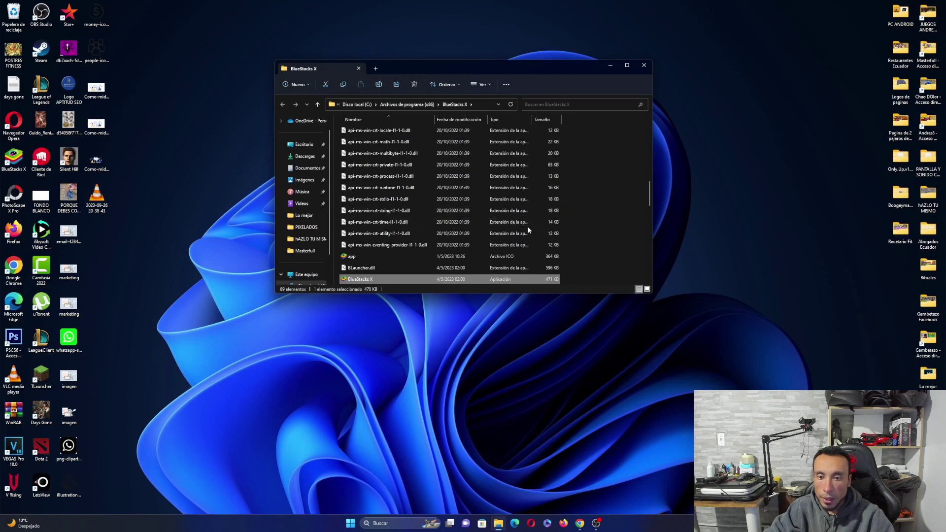
pyautogui.scroll(-2, 528, 230)
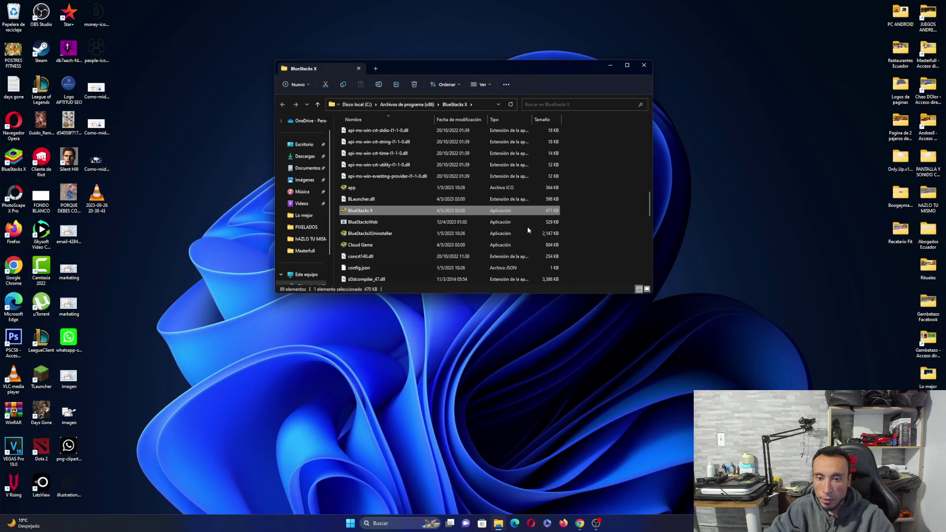
pyautogui.scroll(-5, 527, 230)
pyautogui.scroll(-5, 527, 229)
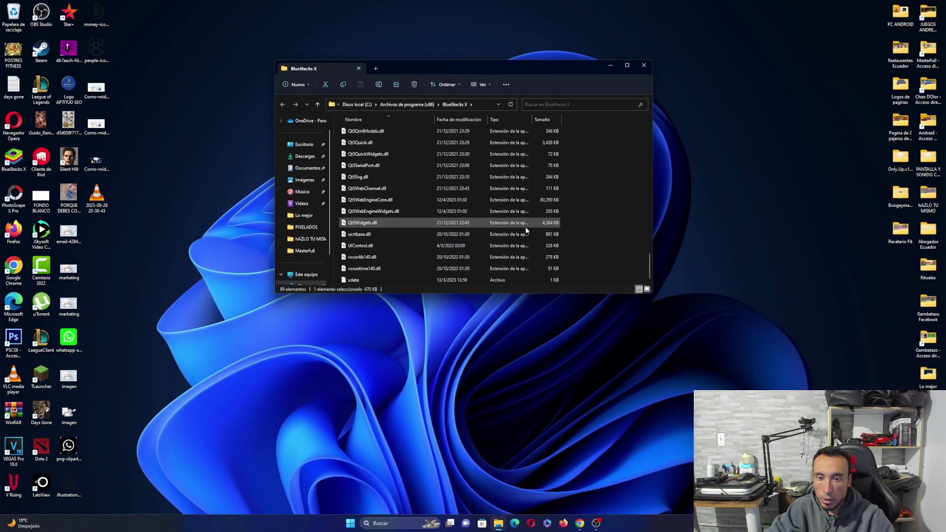
pyautogui.scroll(15, 525, 230)
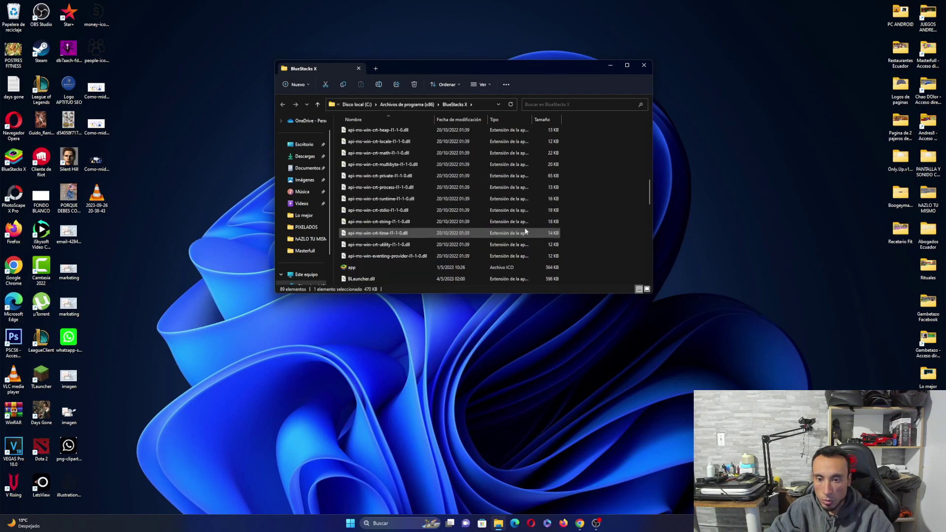
pyautogui.scroll(10, 527, 221)
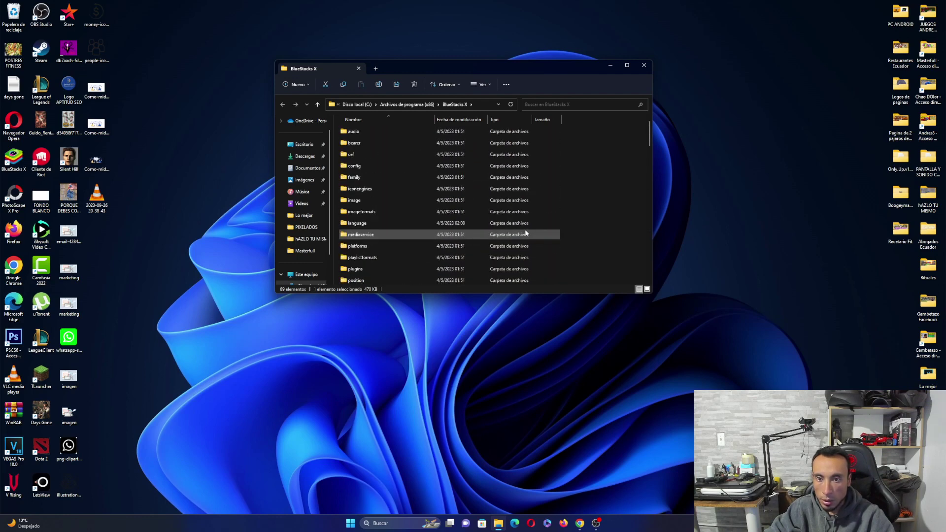
pyautogui.click(643, 66)
# Step: Open the file location of the OBS Studio shortcut, check the folder for an uninstaller, and close it
pyautogui.rightClick(47, 9)
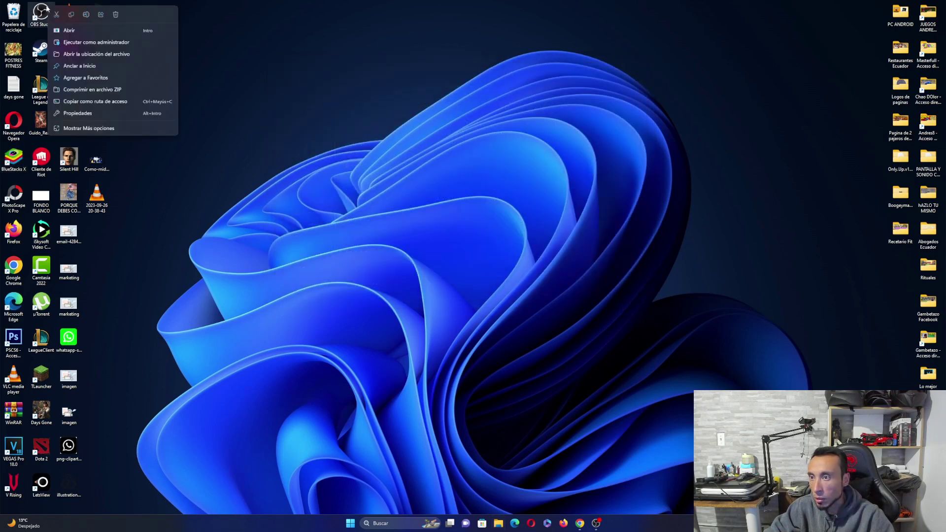
pyautogui.click(96, 54)
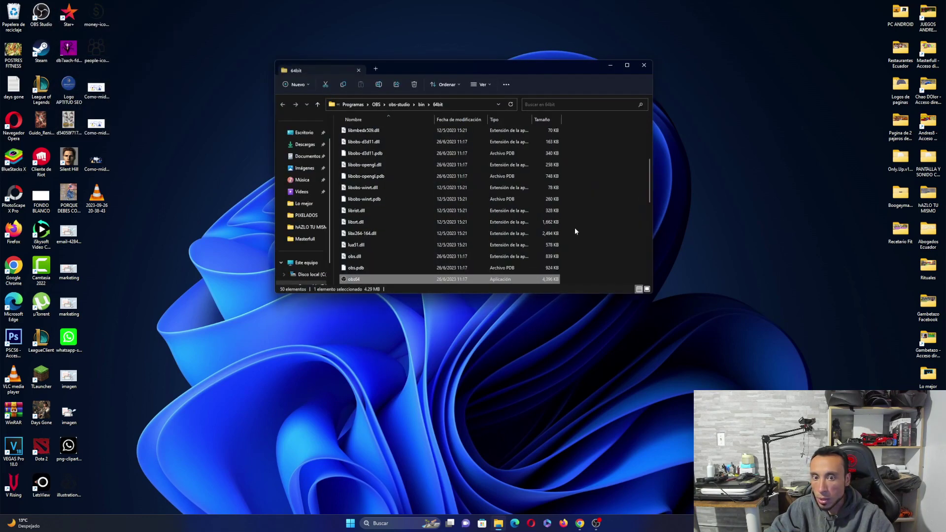
pyautogui.scroll(-5, 571, 230)
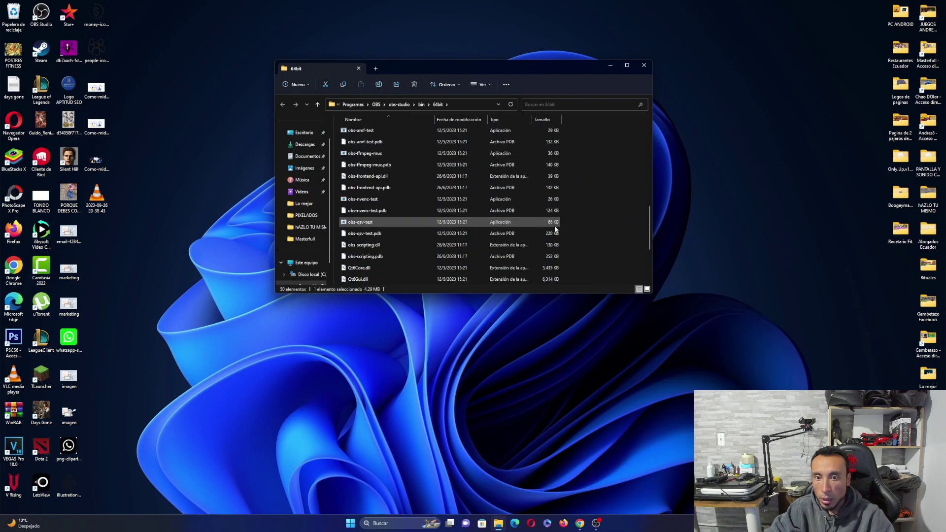
pyautogui.scroll(5, 556, 230)
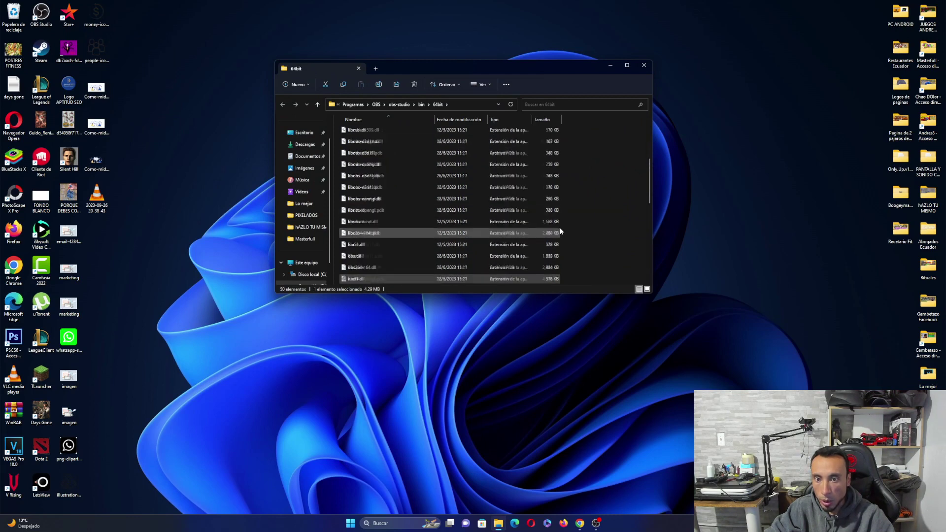
pyautogui.click(644, 65)
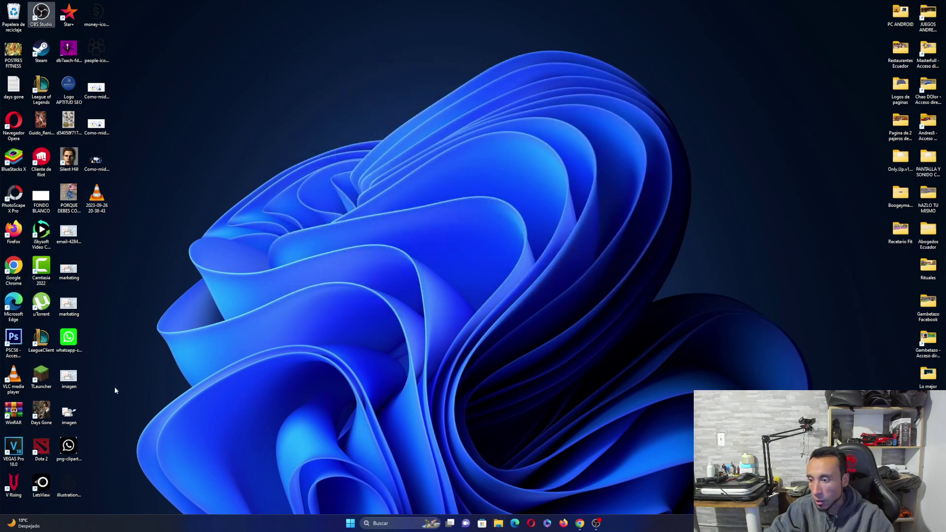
# Step: Open the file location of the VEGAS Pro 18.0 shortcut, check the folder for an uninstaller, and close it
pyautogui.rightClick(17, 449)
pyautogui.click(80, 366)
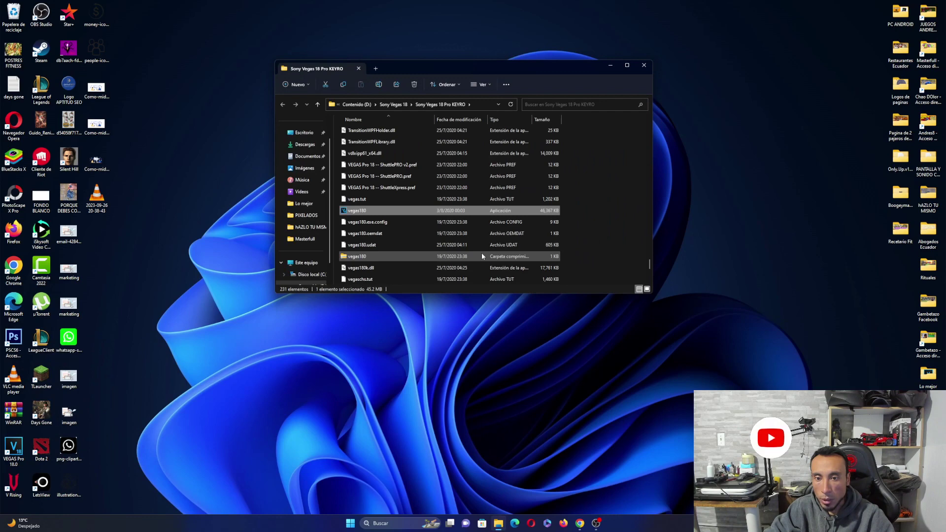
pyautogui.scroll(-4, 482, 256)
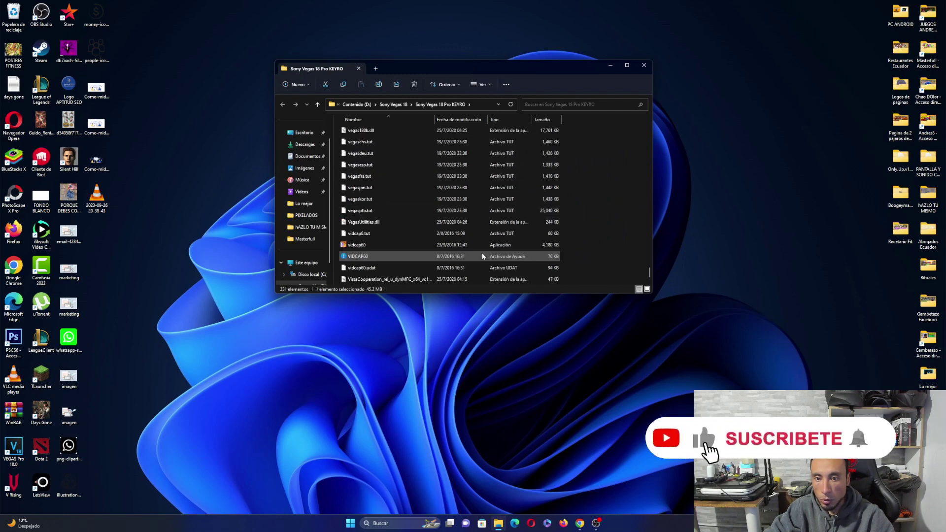
pyautogui.scroll(2, 483, 256)
pyautogui.scroll(10, 484, 256)
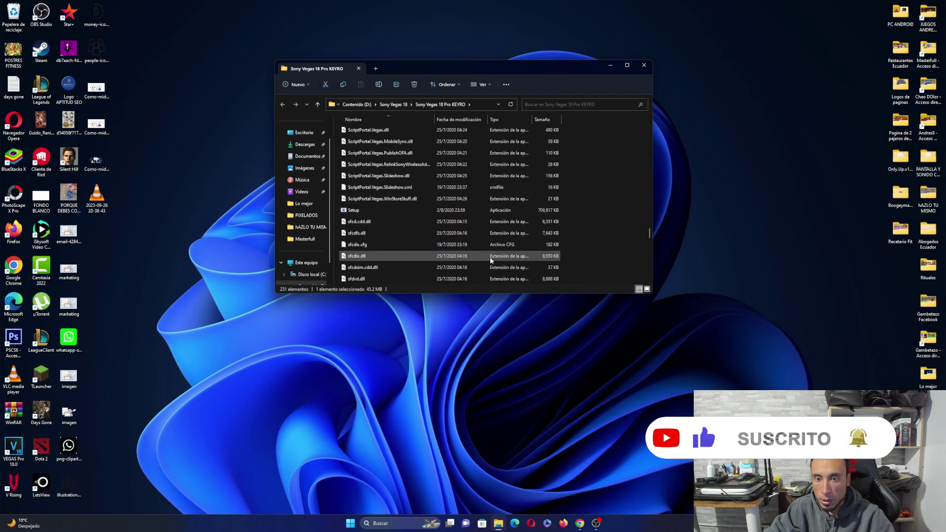
pyautogui.scroll(5, 492, 263)
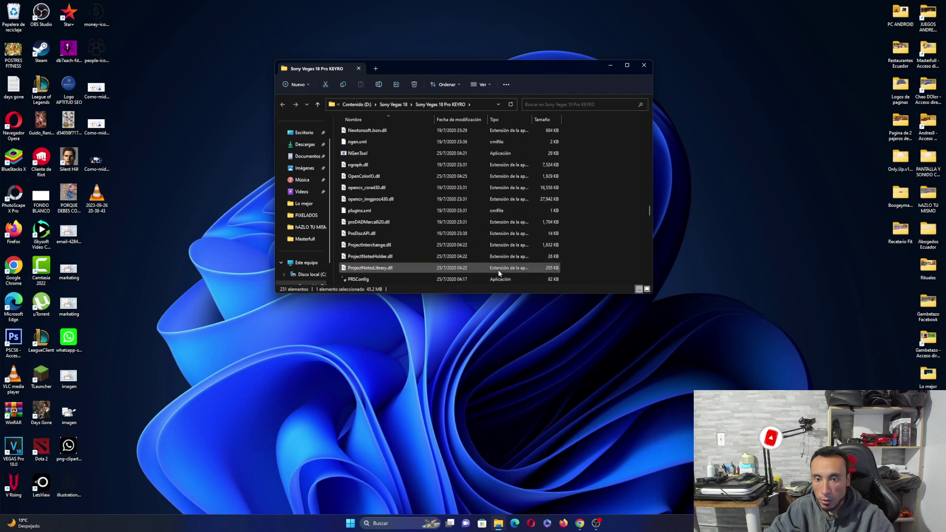
pyautogui.click(644, 65)
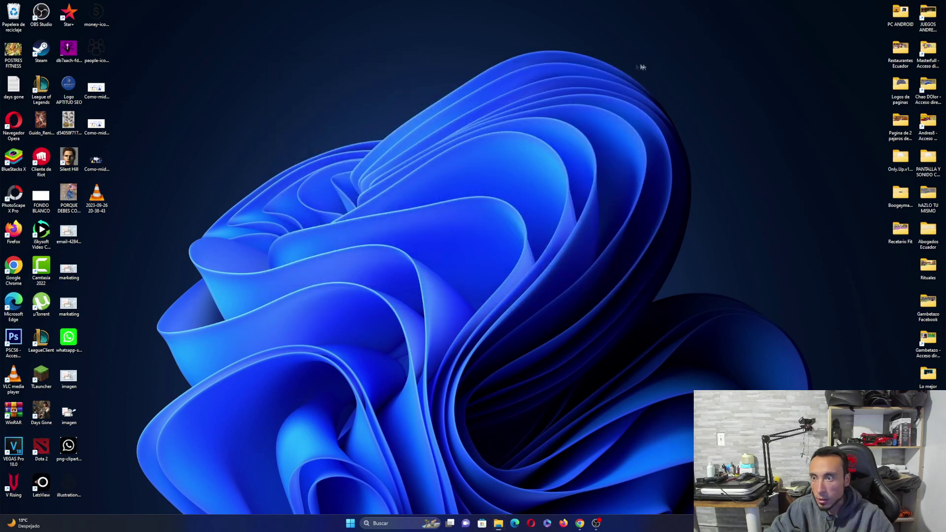
# Step: Open the file location of the Steam shortcut, look through the folder for its uninstaller, and close it
pyautogui.rightClick(48, 54)
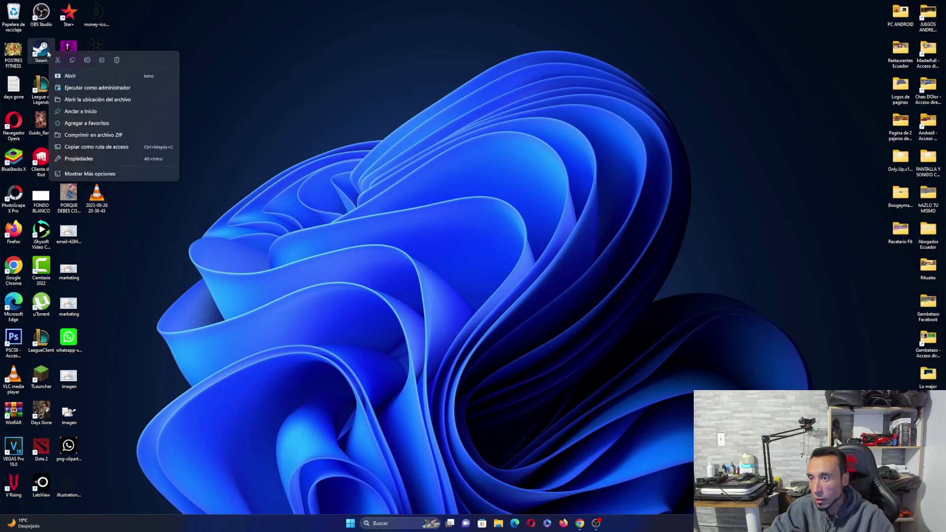
pyautogui.click(86, 100)
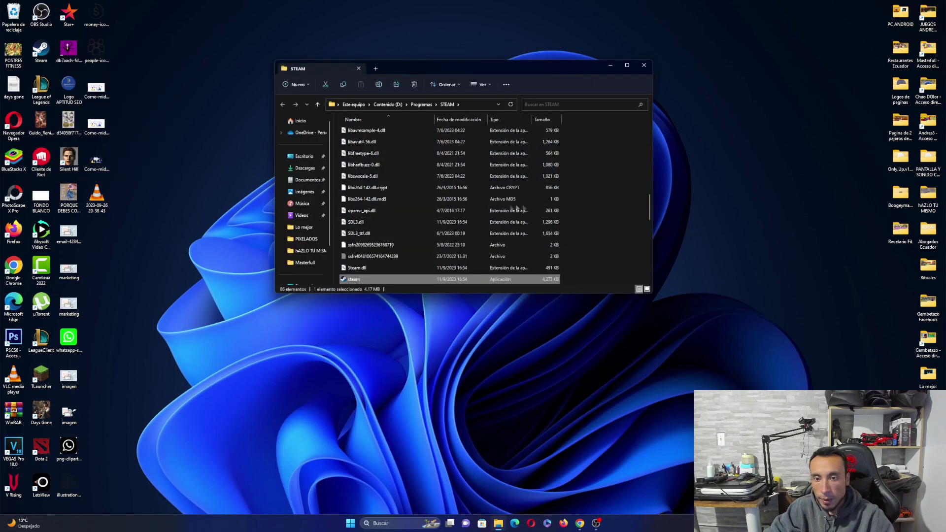
pyautogui.scroll(-8, 472, 212)
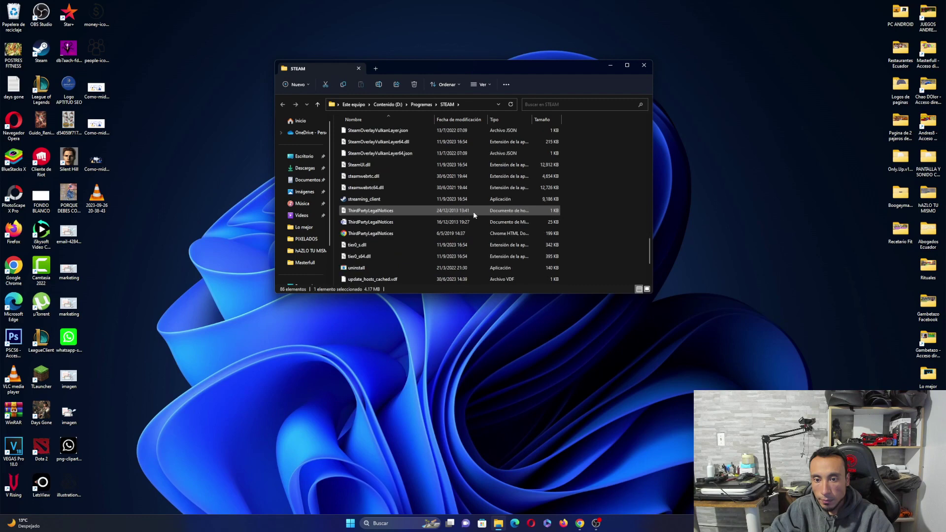
pyautogui.scroll(-3, 473, 211)
pyautogui.scroll(20, 474, 211)
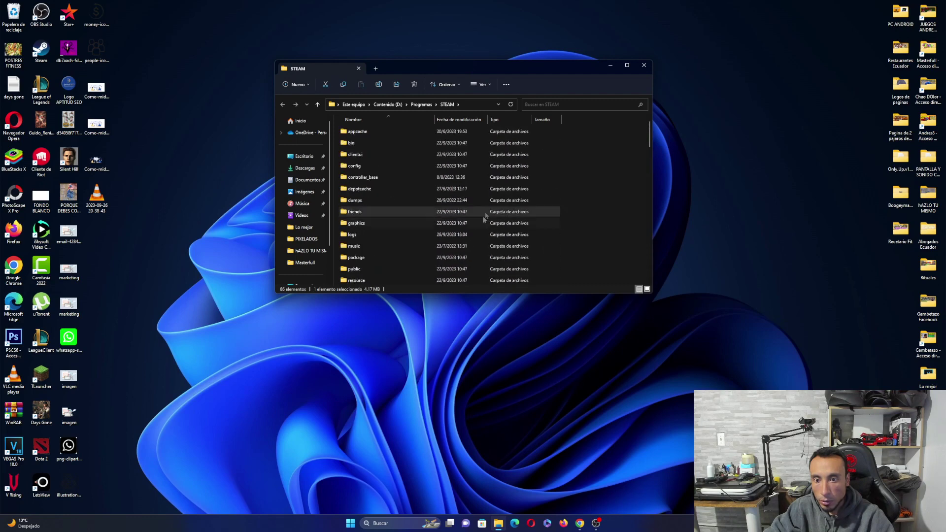
pyautogui.click(644, 65)
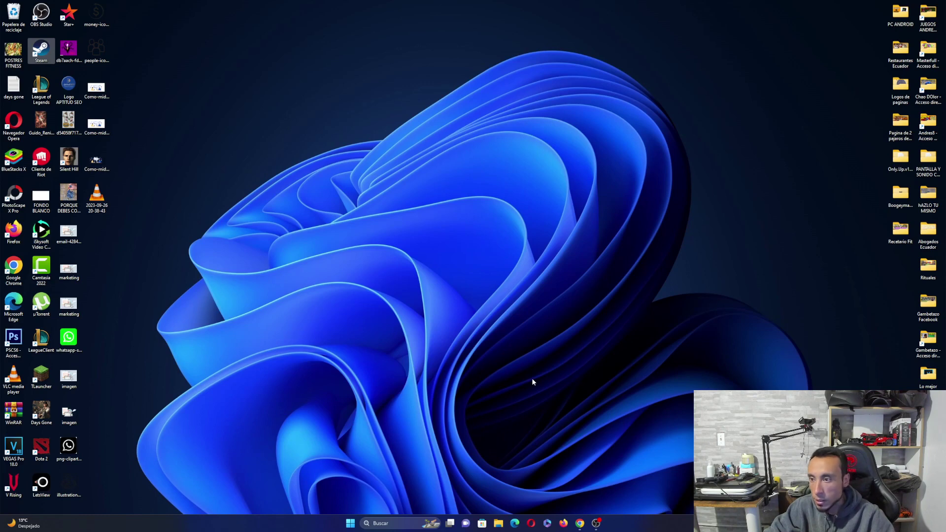
# Step: Move the BlueStacks X shortcut to an empty area of the desktop and open Programas y características from Panel de control
pyautogui.moveTo(13, 158); pyautogui.dragTo(347, 124)
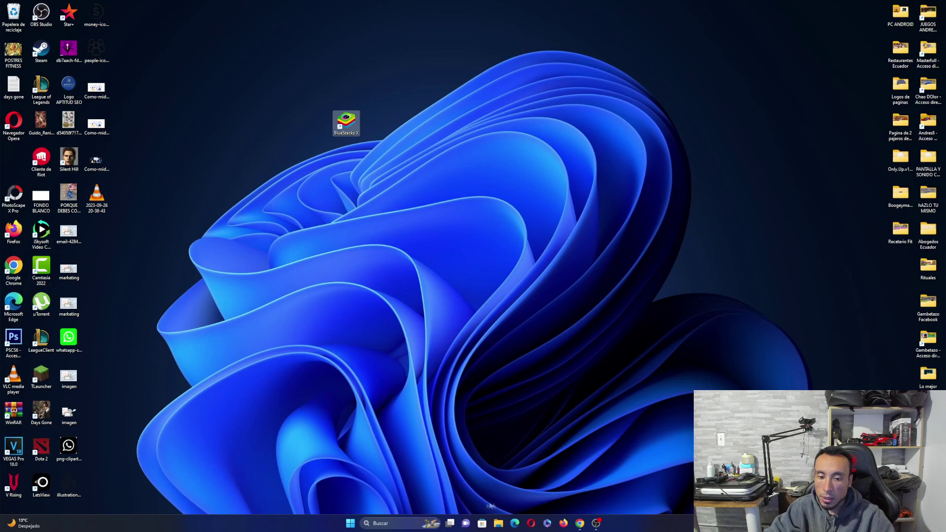
pyautogui.click(393, 523)
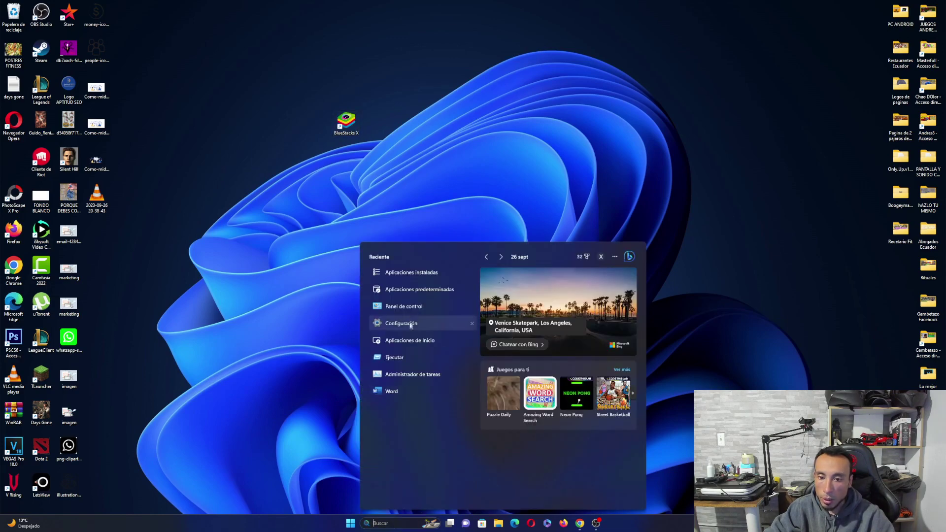
pyautogui.click(414, 312)
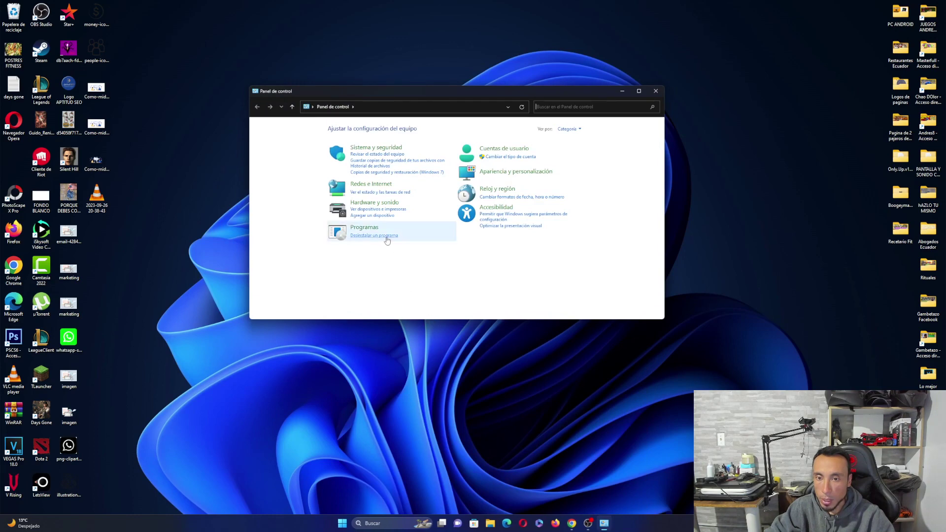
pyautogui.click(387, 236)
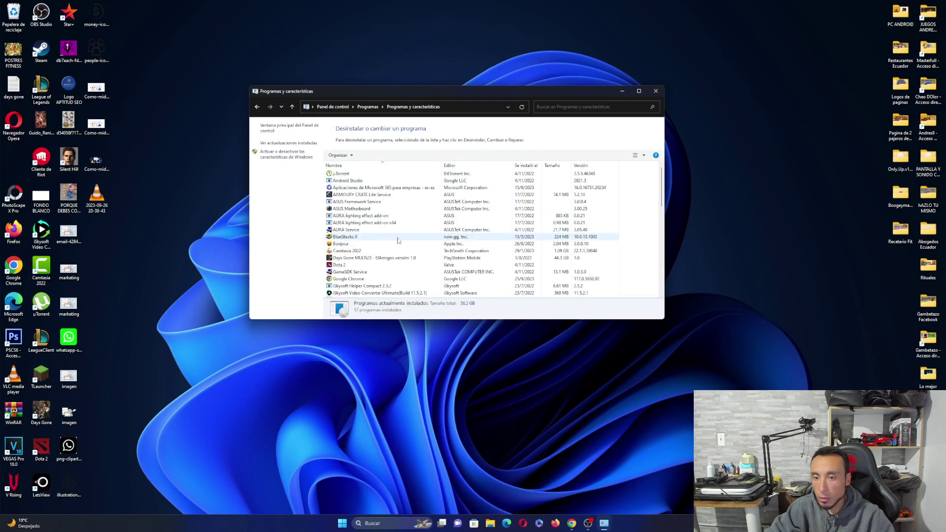
# Step: Uninstall BlueStacks X from the program list, giving "No quiero descargar e instalar archivos adicionales" as the reason
pyautogui.scroll(-5, 387, 247)
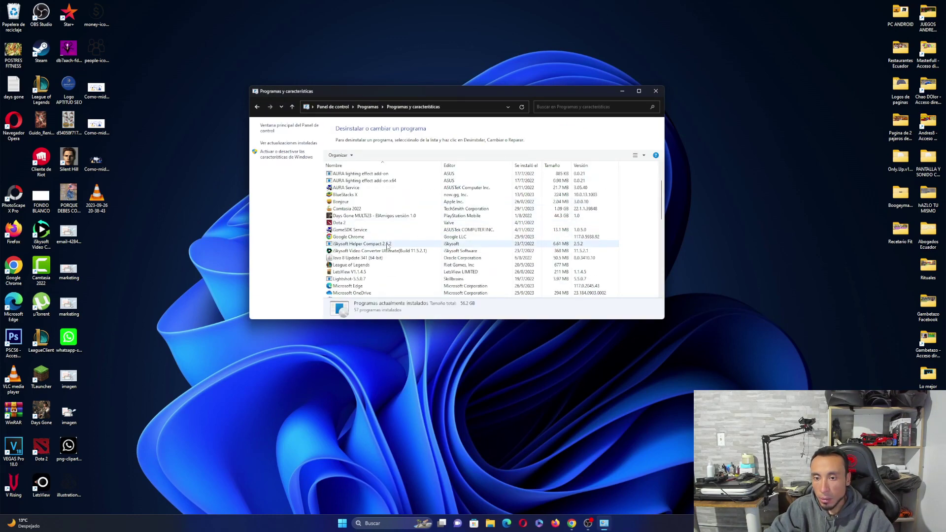
pyautogui.scroll(-2, 388, 248)
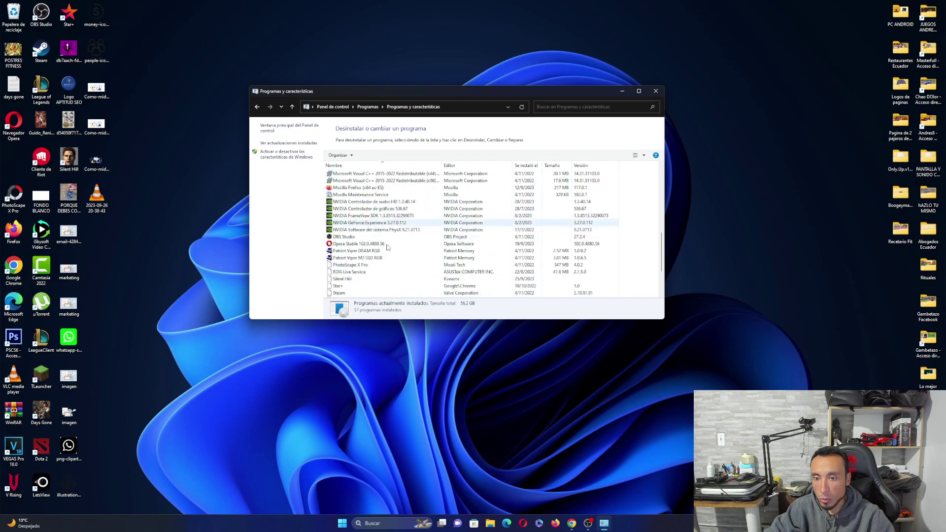
pyautogui.scroll(4, 388, 247)
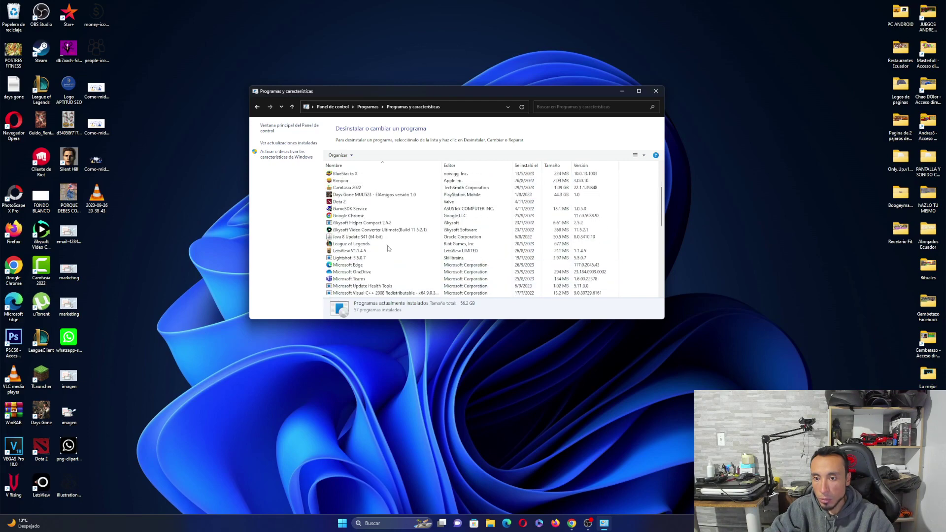
pyautogui.click(359, 175)
pyautogui.doubleClick(359, 175)
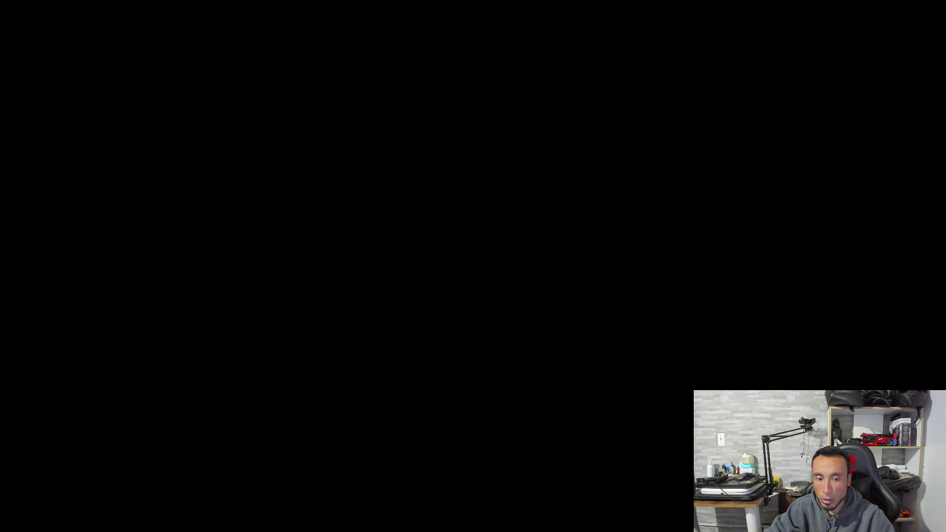
pyautogui.click(521, 258)
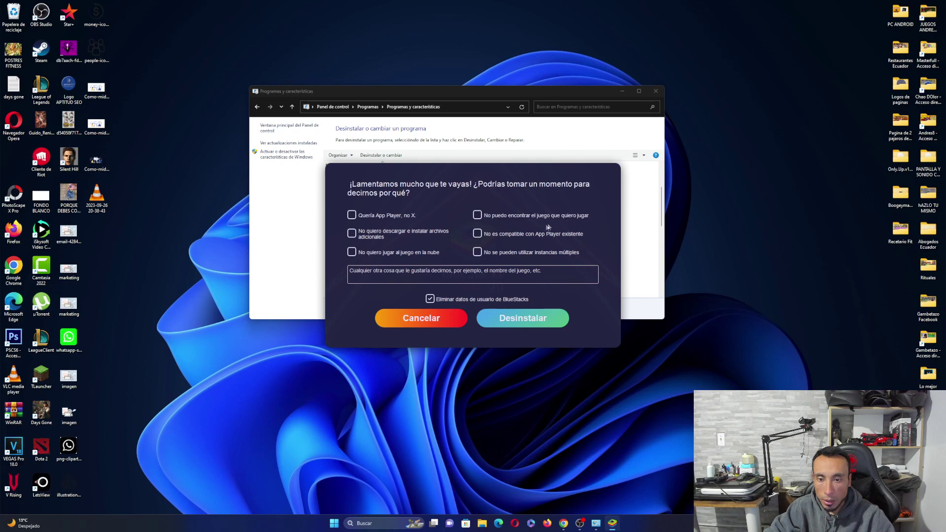
pyautogui.click(352, 233)
pyautogui.click(516, 319)
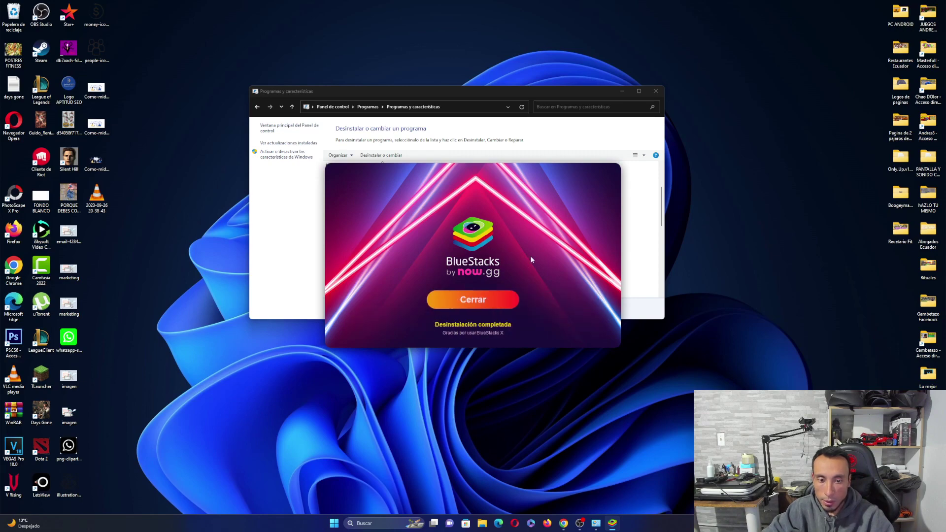
# Step: Close the finished BlueStacks X uninstaller and the Programas y características window
pyautogui.click(489, 300)
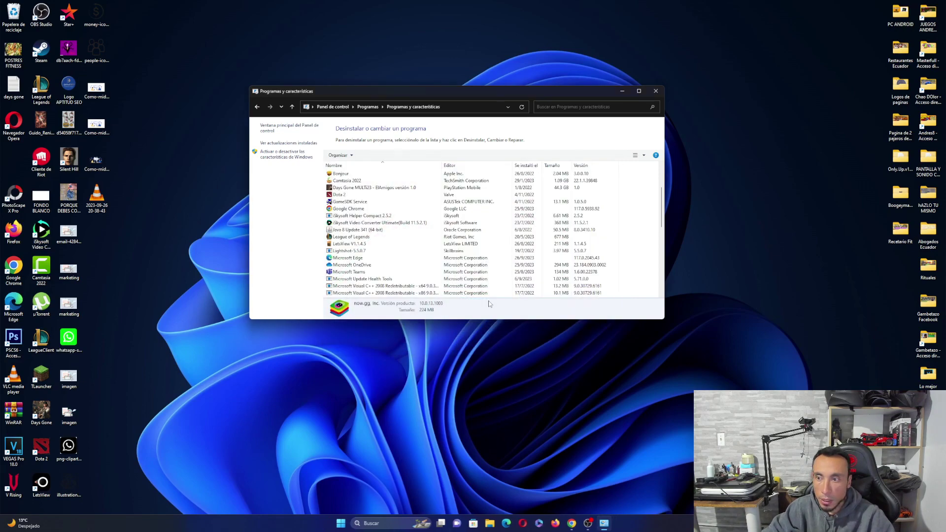
pyautogui.moveTo(501, 94); pyautogui.dragTo(541, 102)
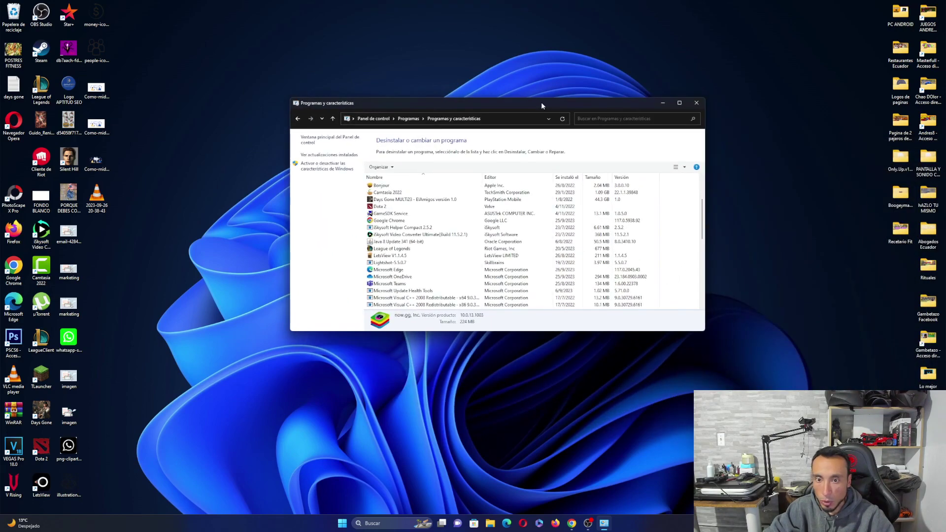
pyautogui.click(696, 102)
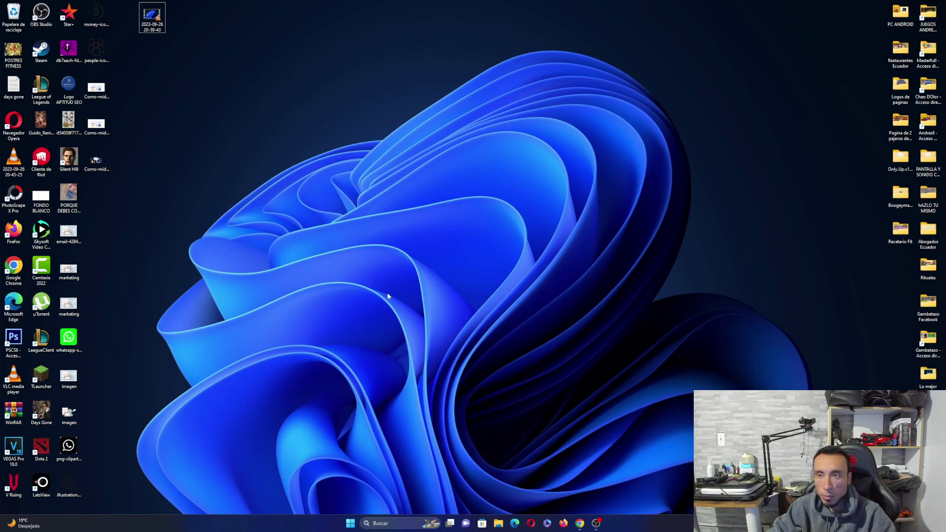
# Step: Search Windows for ejecutar, open the Ejecutar dialog from the results, and close it
pyautogui.click(386, 523)
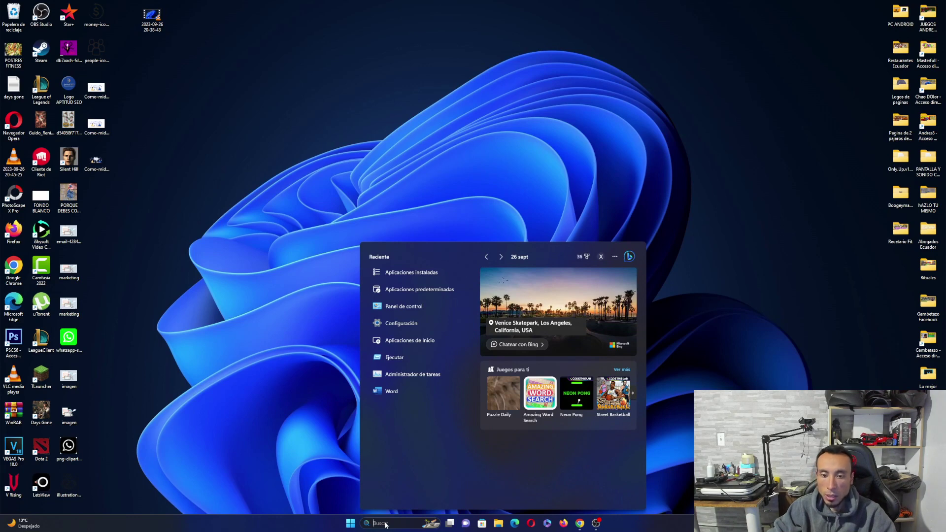
pyautogui.write('eje')
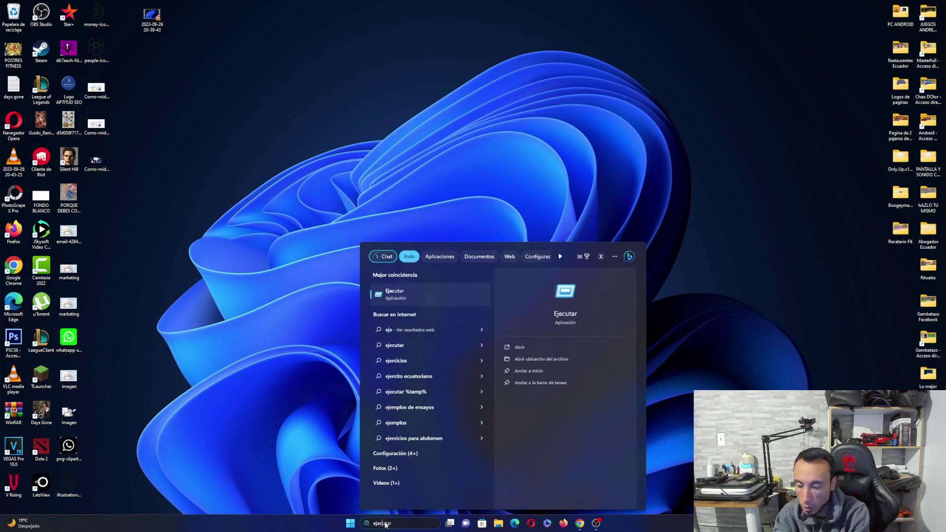
pyautogui.write('cutar')
pyautogui.press('Return')
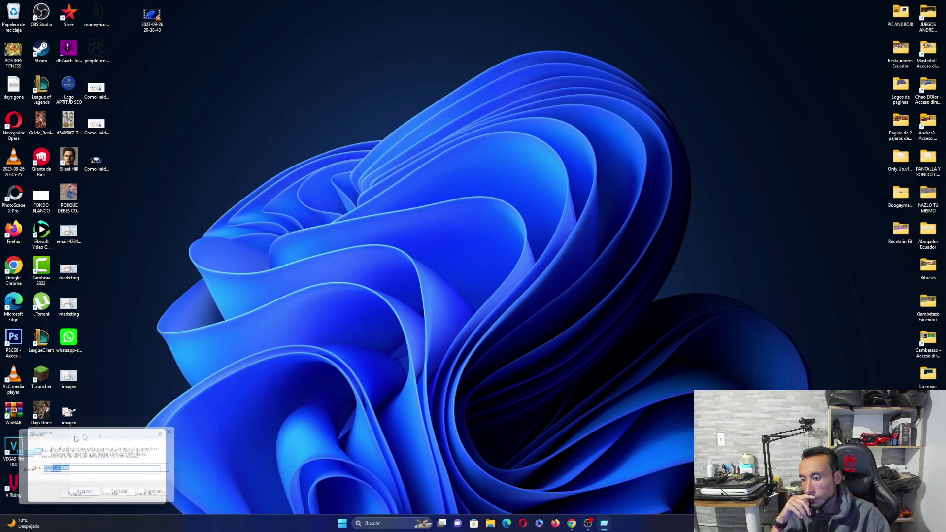
pyautogui.moveTo(113, 438); pyautogui.dragTo(566, 147)
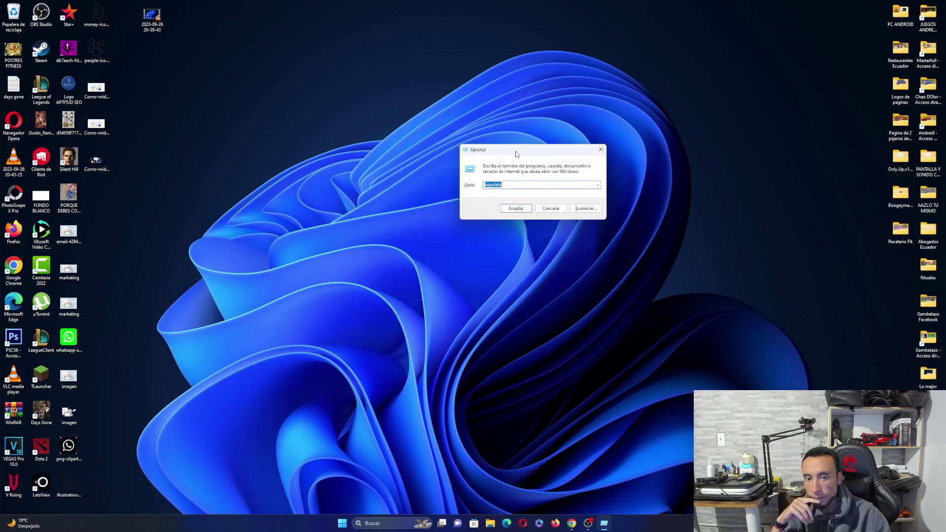
pyautogui.click(604, 150)
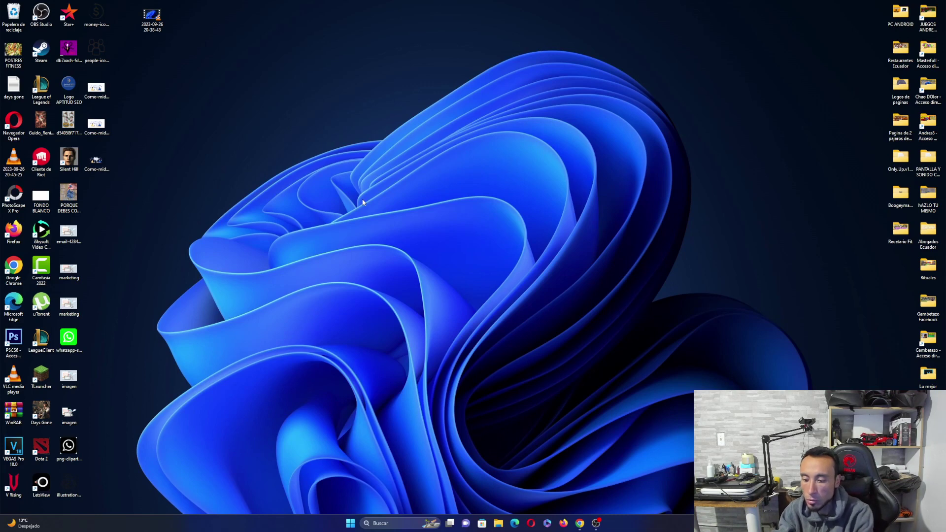
# Step: Open the AppData folder by running appdata from the Ejecutar dialog
pyautogui.press('super+r')
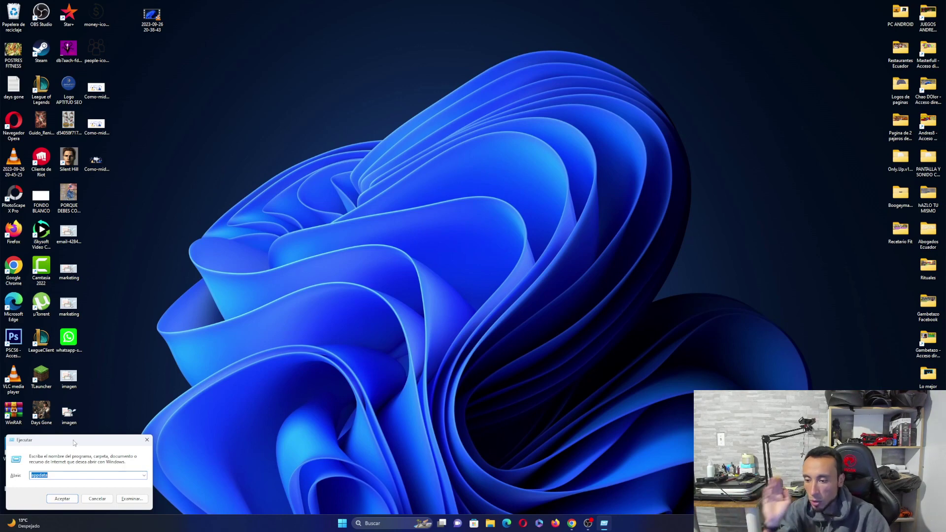
pyautogui.moveTo(72, 439); pyautogui.dragTo(105, 436)
pyautogui.moveTo(463, 105); pyautogui.dragTo(469, 152)
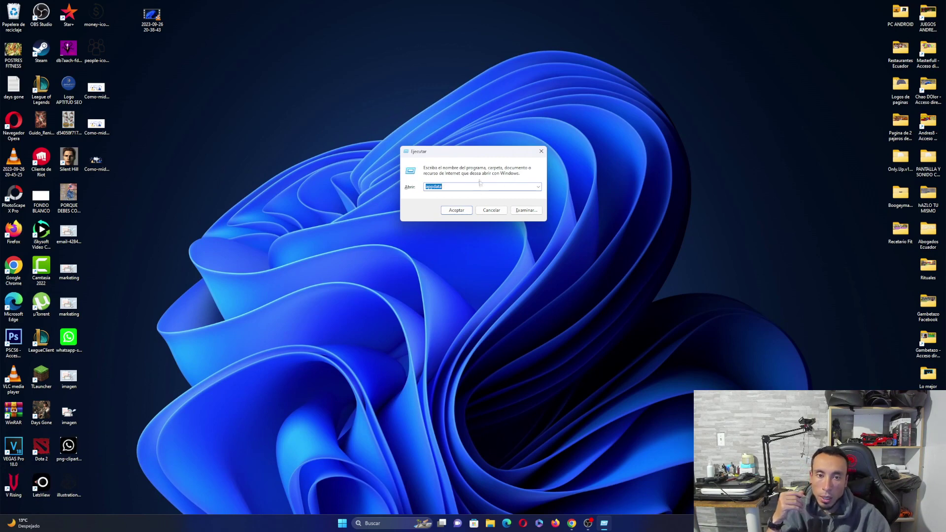
pyautogui.moveTo(472, 156); pyautogui.dragTo(457, 185)
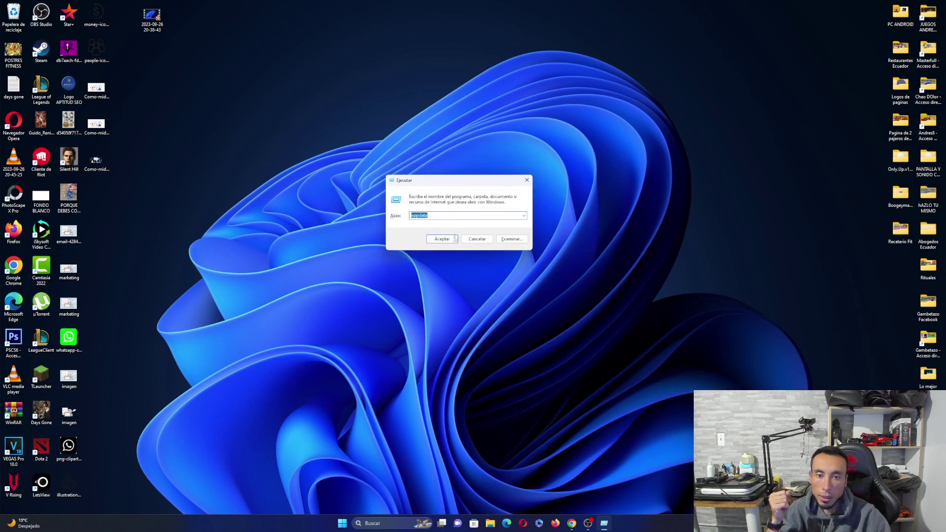
pyautogui.click(433, 215)
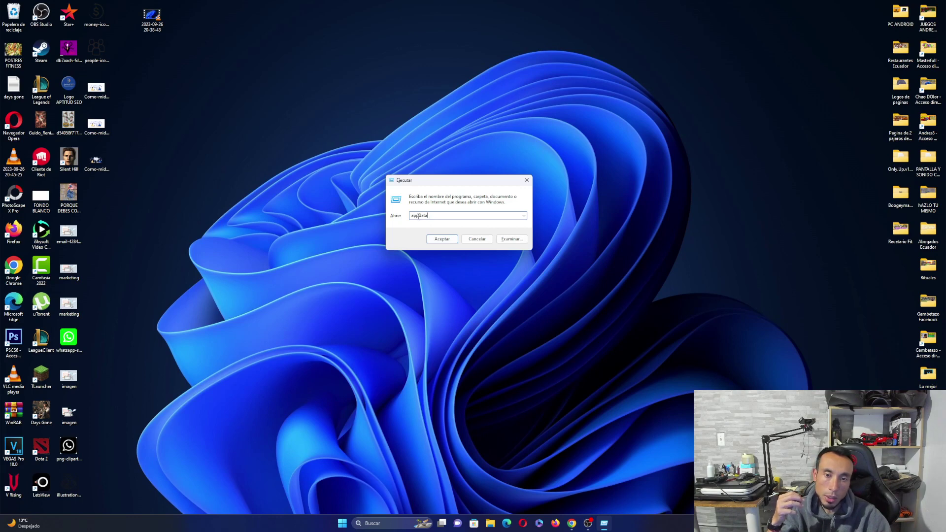
pyautogui.moveTo(418, 216); pyautogui.dragTo(419, 216)
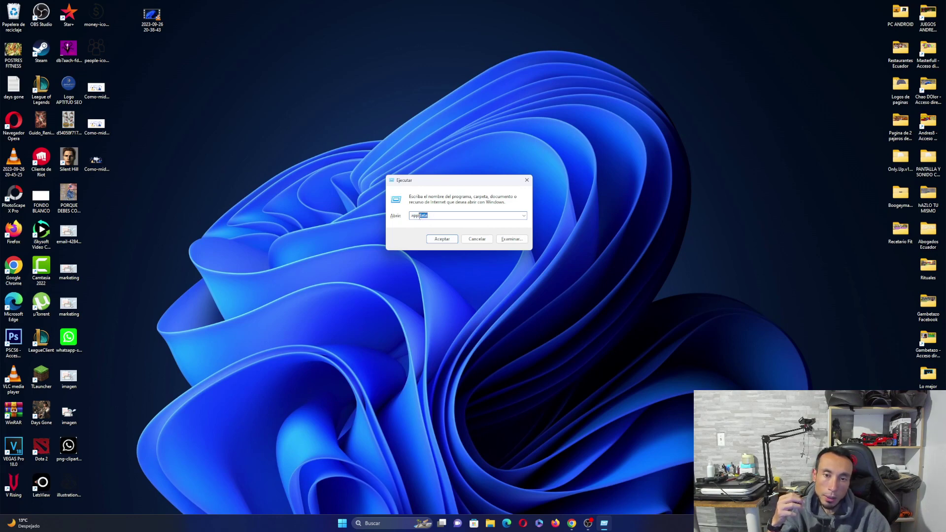
pyautogui.click(442, 239)
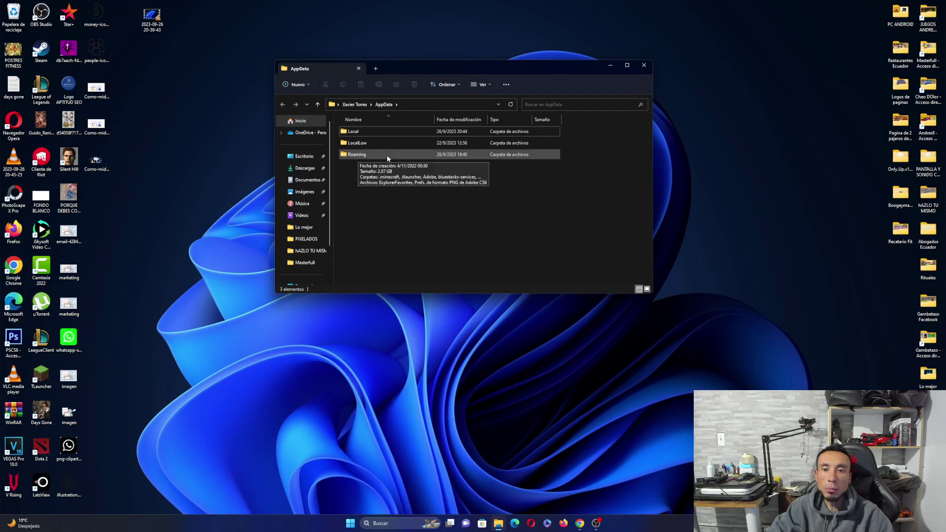
# Step: Delete the leftover bluestacks-services folder from the Roaming folder and close the folder window
pyautogui.doubleClick(365, 156)
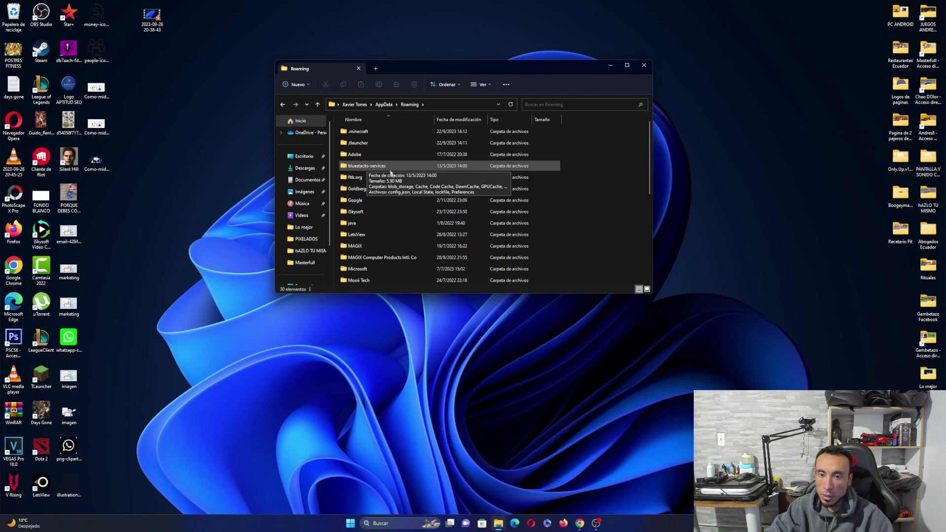
pyautogui.scroll(-2, 395, 203)
pyautogui.scroll(-4, 395, 203)
pyautogui.scroll(6, 396, 203)
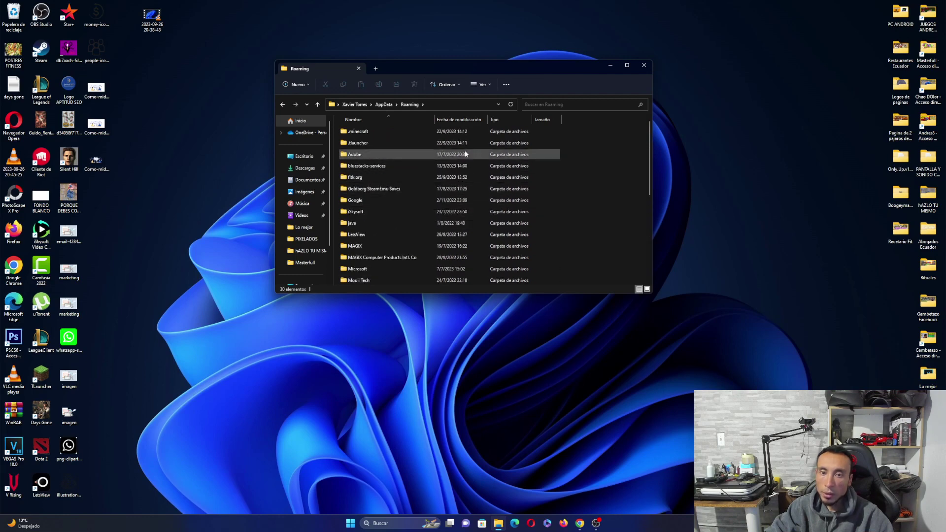
pyautogui.rightClick(385, 168)
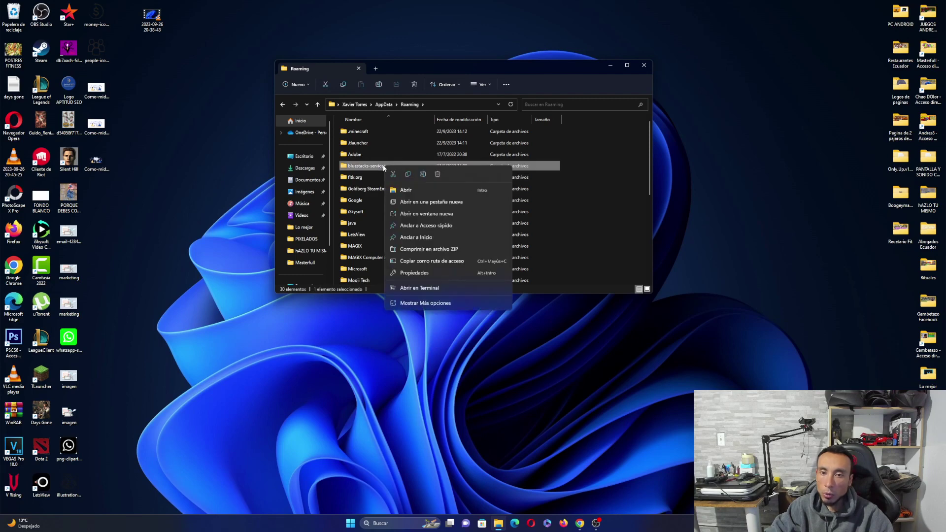
pyautogui.rightClick(373, 168)
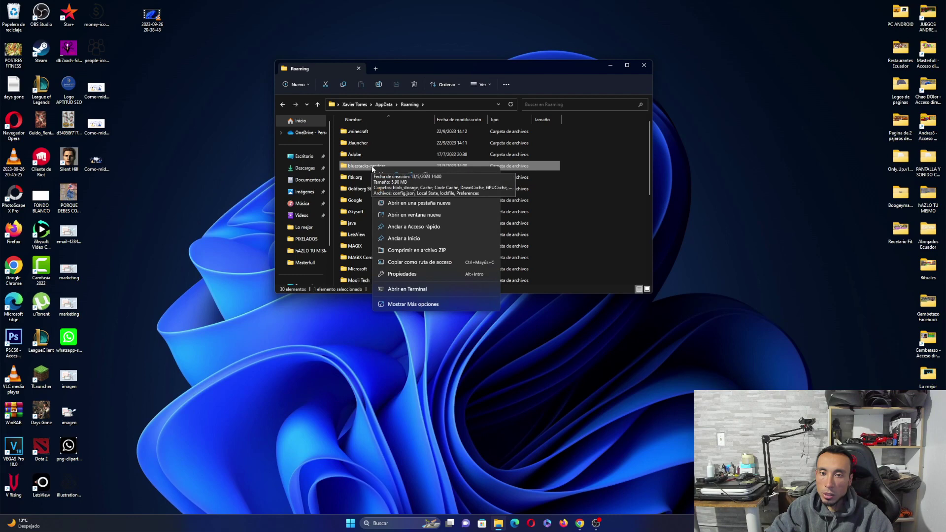
pyautogui.rightClick(368, 168)
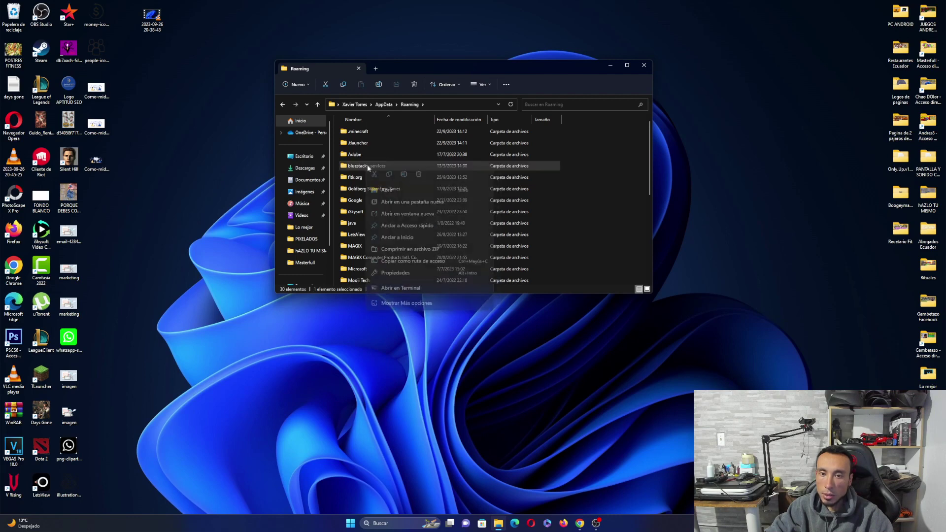
pyautogui.click(418, 174)
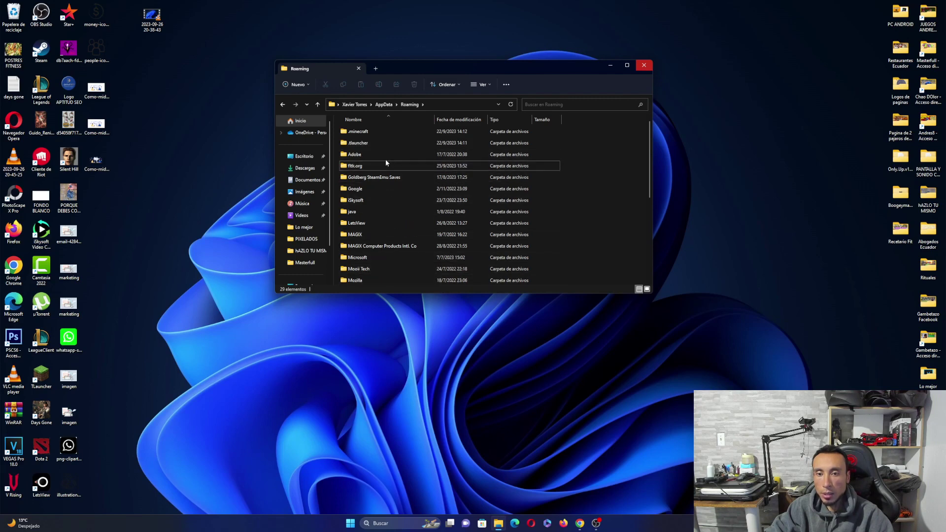
pyautogui.click(644, 66)
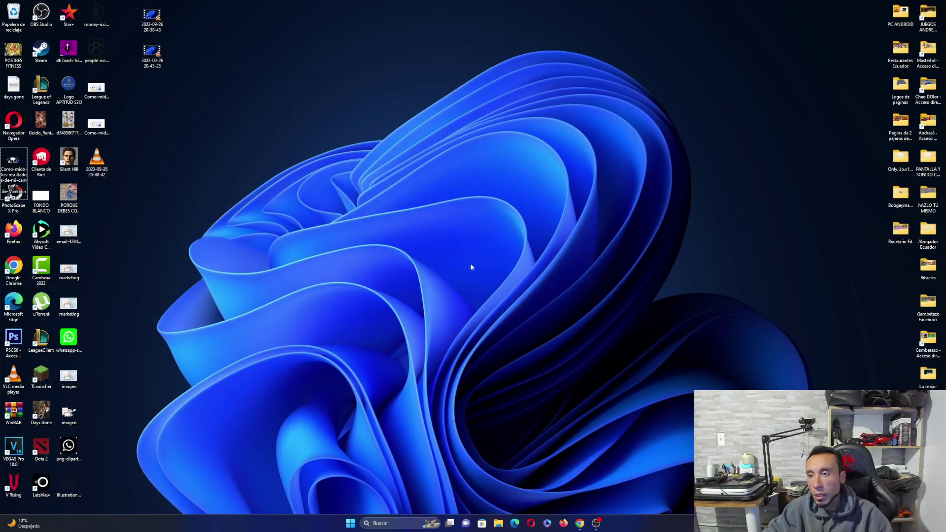
pyautogui.moveTo(94, 165); pyautogui.dragTo(149, 96)
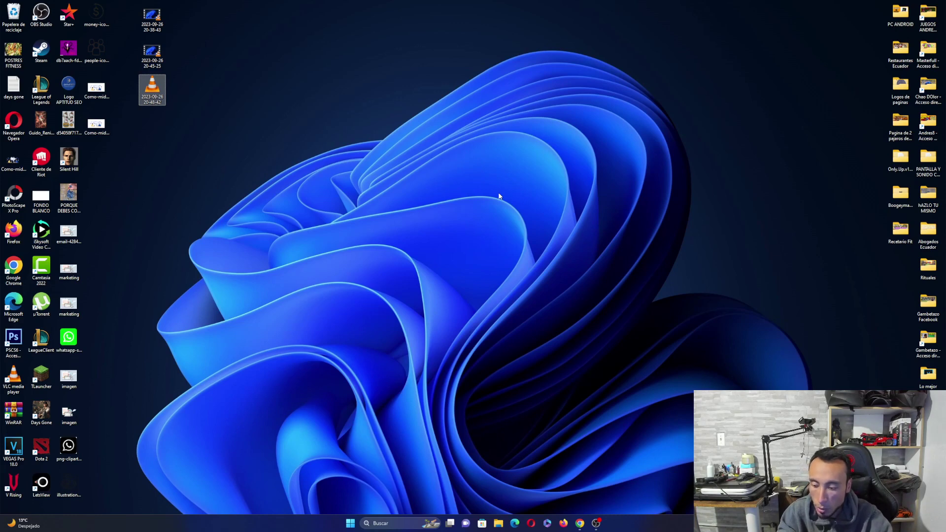
pyautogui.press('super+r')
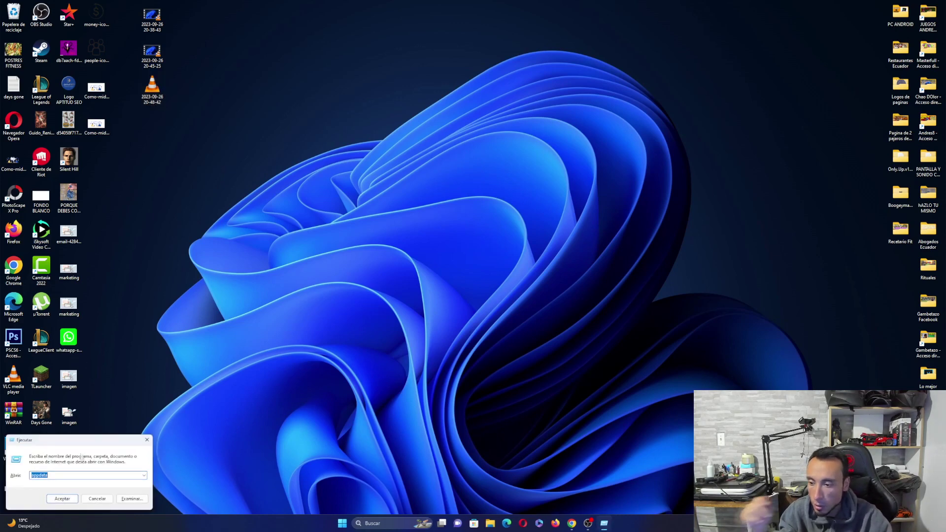
pyautogui.moveTo(80, 444); pyautogui.dragTo(467, 196)
pyautogui.click(447, 227)
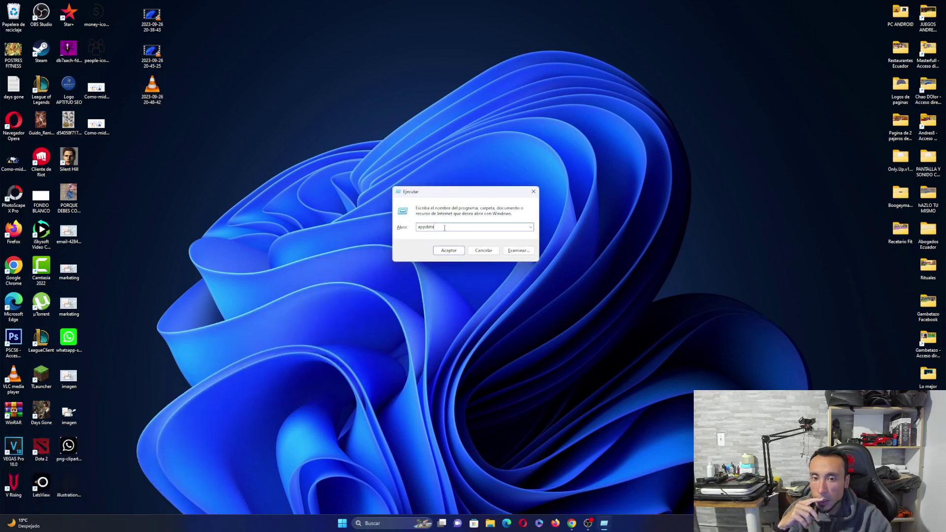
pyautogui.moveTo(447, 227); pyautogui.dragTo(379, 233)
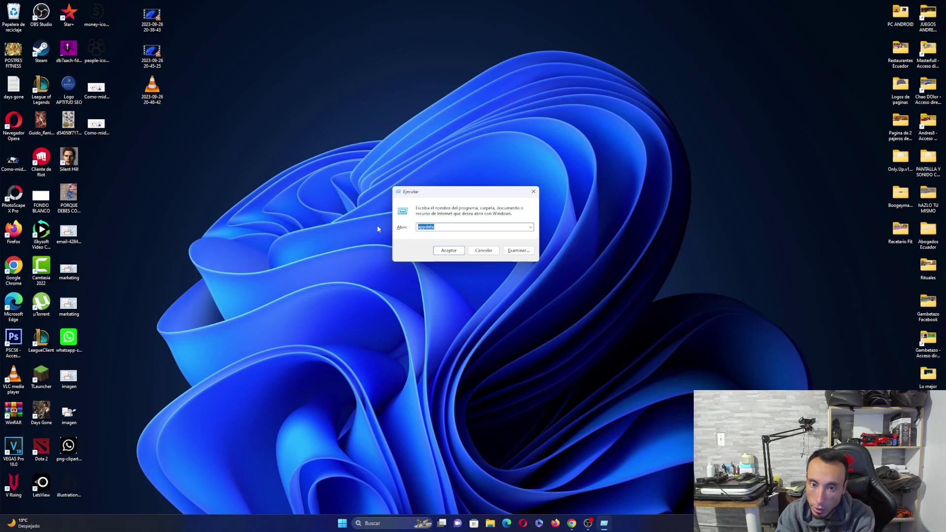
pyautogui.write('regedit')
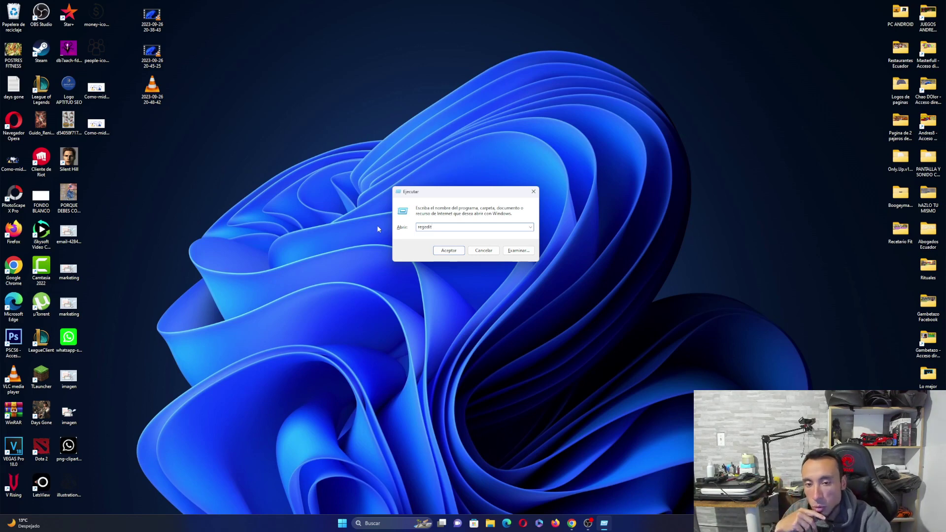
pyautogui.press('Return')
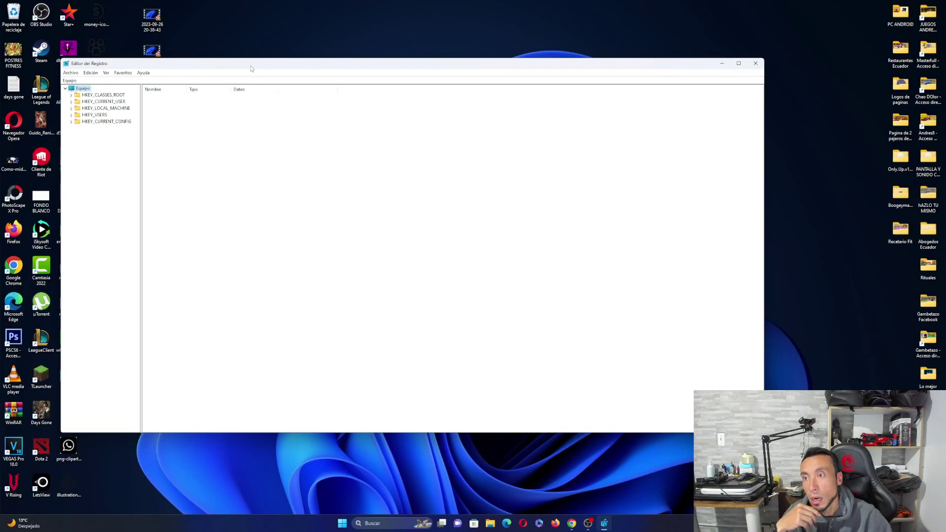
# Step: Expand the registry tree through HKEY_USERS and .DEFAULT to show the keys under Software
pyautogui.moveTo(250, 66); pyautogui.dragTo(322, 125)
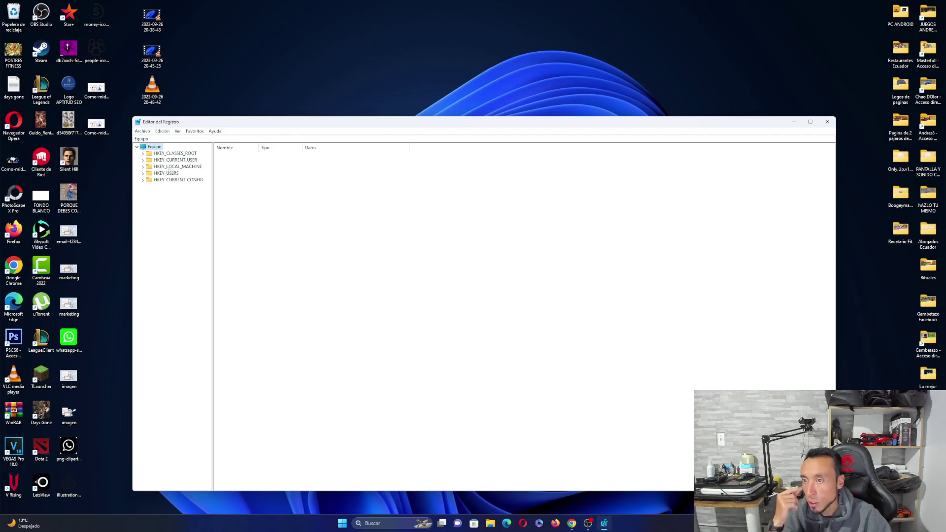
pyautogui.click(143, 173)
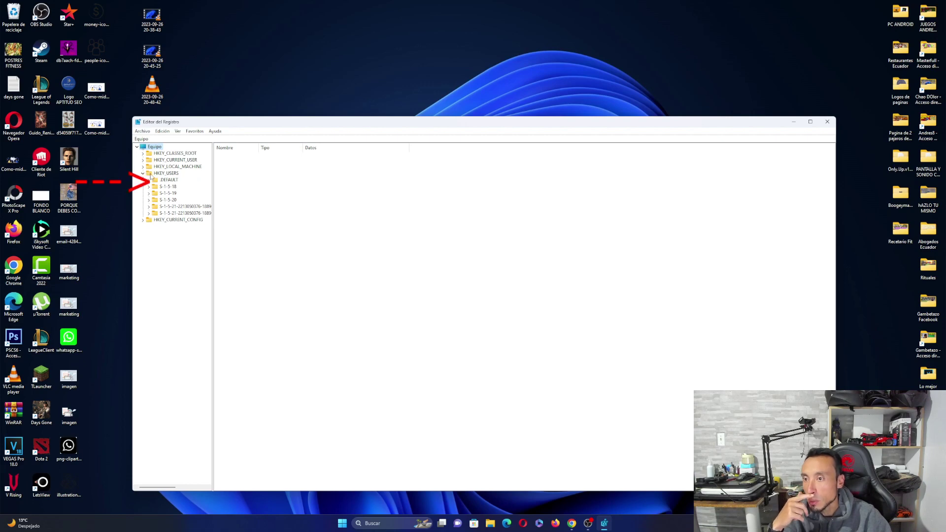
pyautogui.click(150, 181)
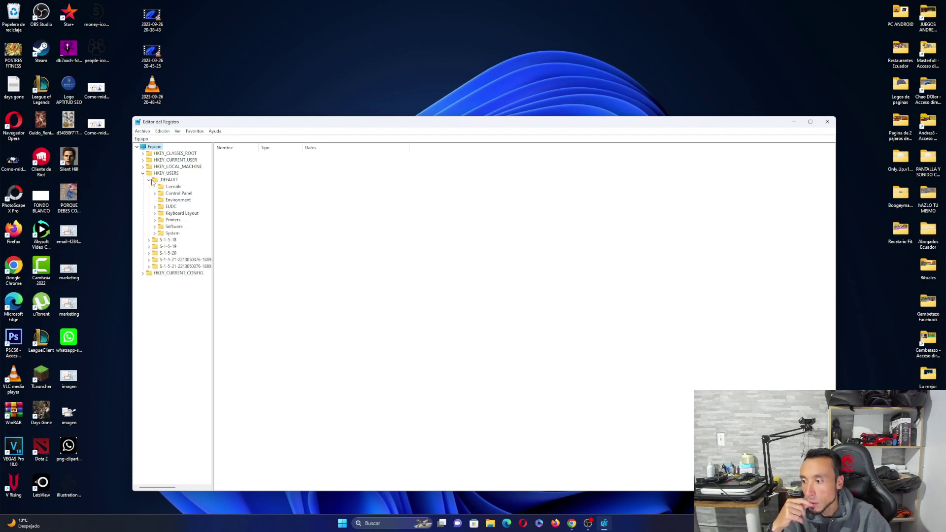
pyautogui.click(155, 226)
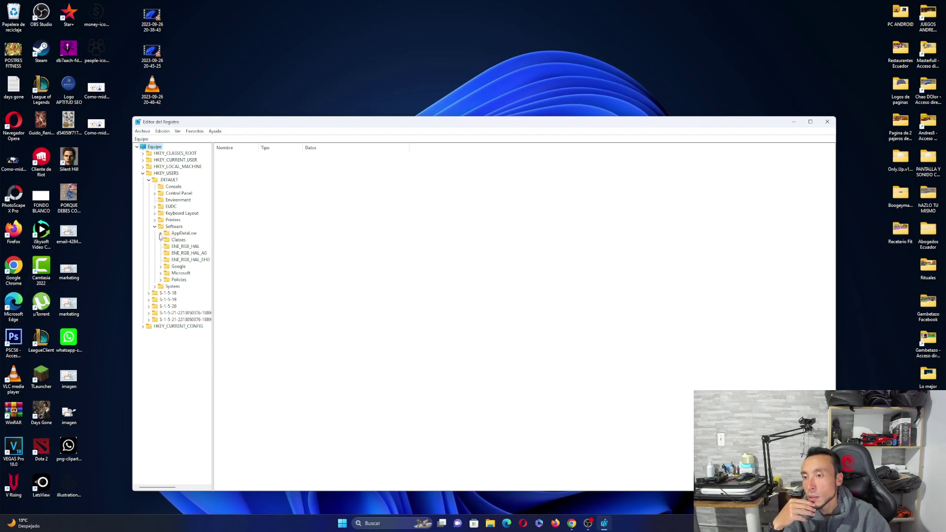
# Step: Expand AppDataLow under .DEFAULT\Software through Software, Microsoft, IME, 15.0 and IMEJP, and view the MSIME key
pyautogui.click(161, 233)
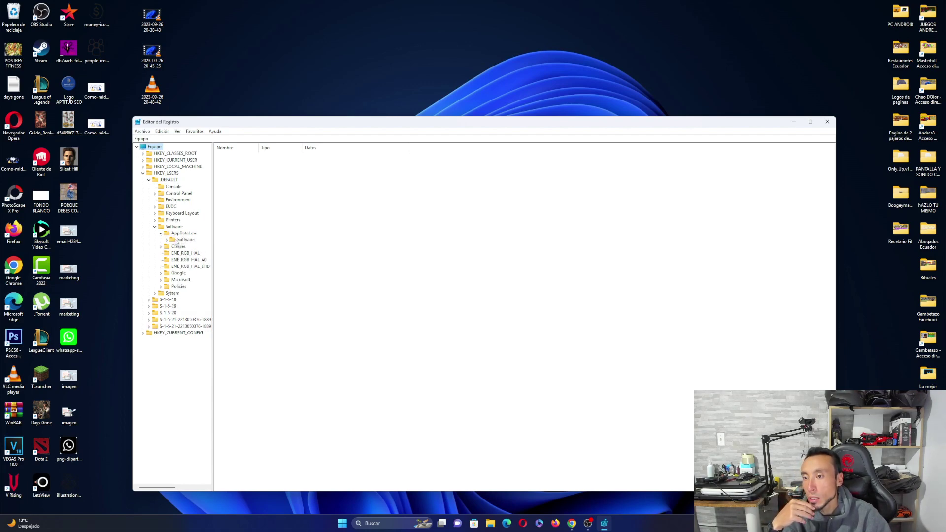
pyautogui.click(167, 240)
pyautogui.click(173, 247)
pyautogui.click(179, 253)
pyautogui.click(185, 260)
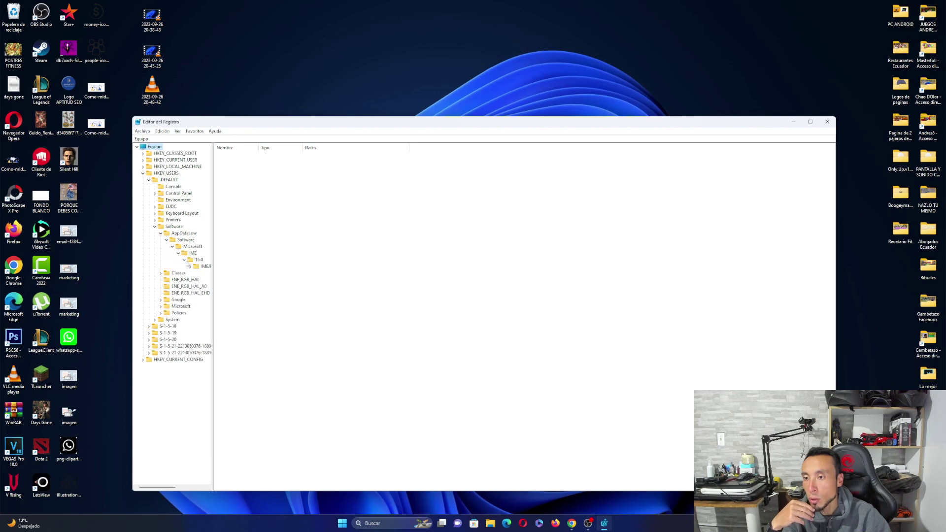
pyautogui.click(190, 266)
pyautogui.click(207, 274)
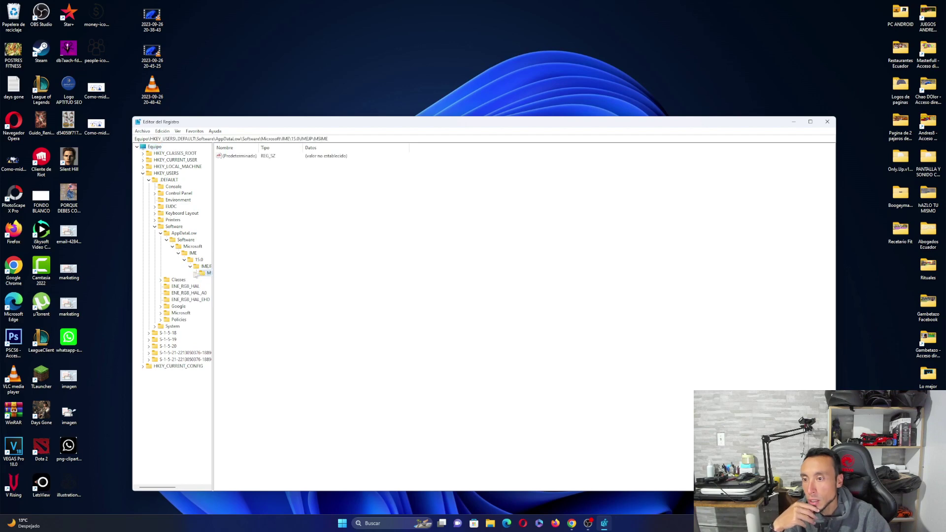
# Step: Expand the Classes key, view Applications, and expand the FirefoxPDF key through shell and open
pyautogui.click(162, 280)
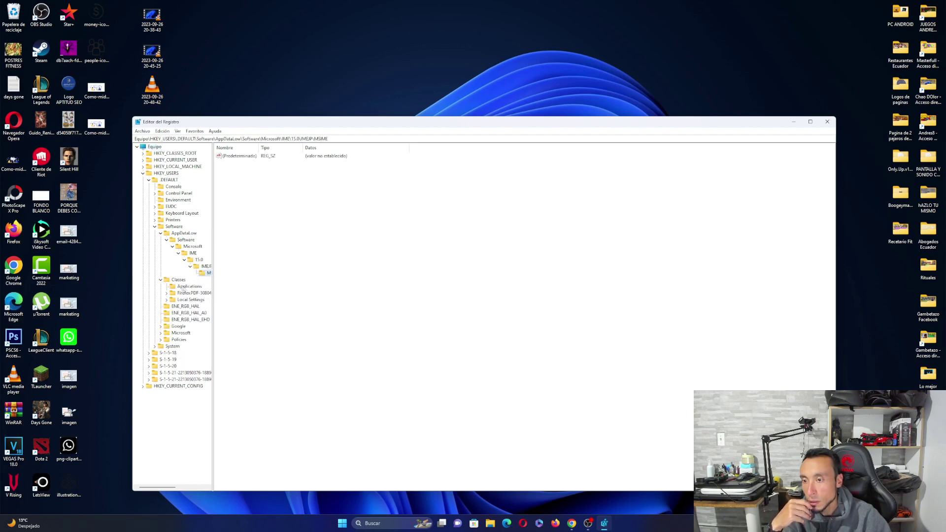
pyautogui.click(180, 287)
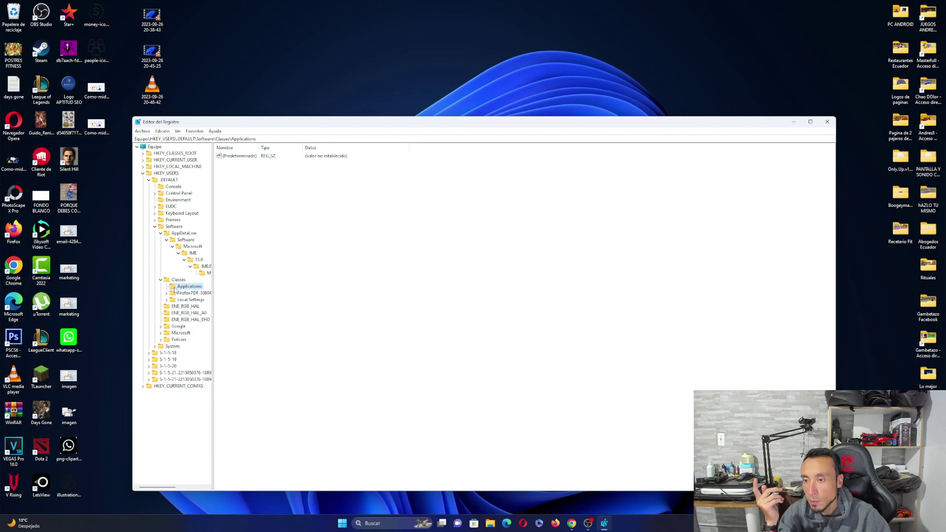
pyautogui.click(167, 293)
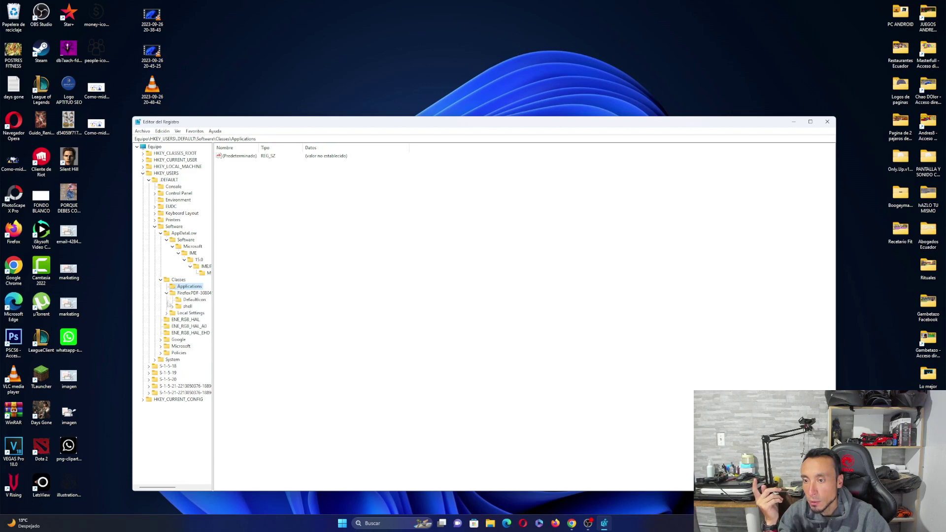
pyautogui.click(172, 307)
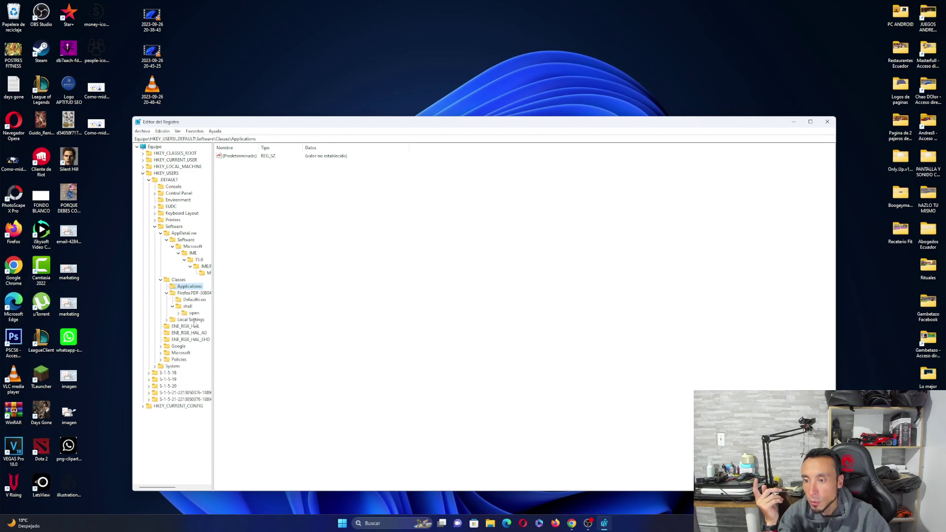
pyautogui.click(178, 313)
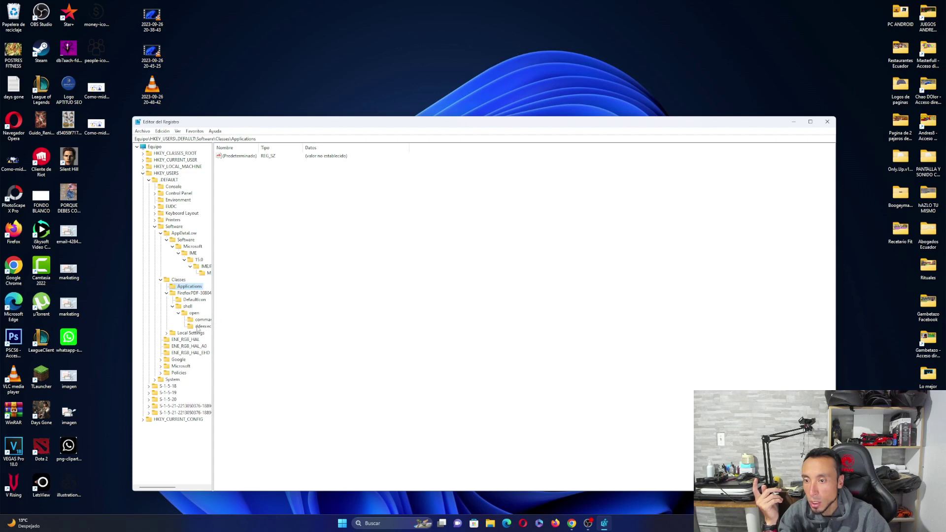
# Step: Expand Local Settings under Classes, look through the MrtCache entries and collapse MrtCache
pyautogui.click(166, 334)
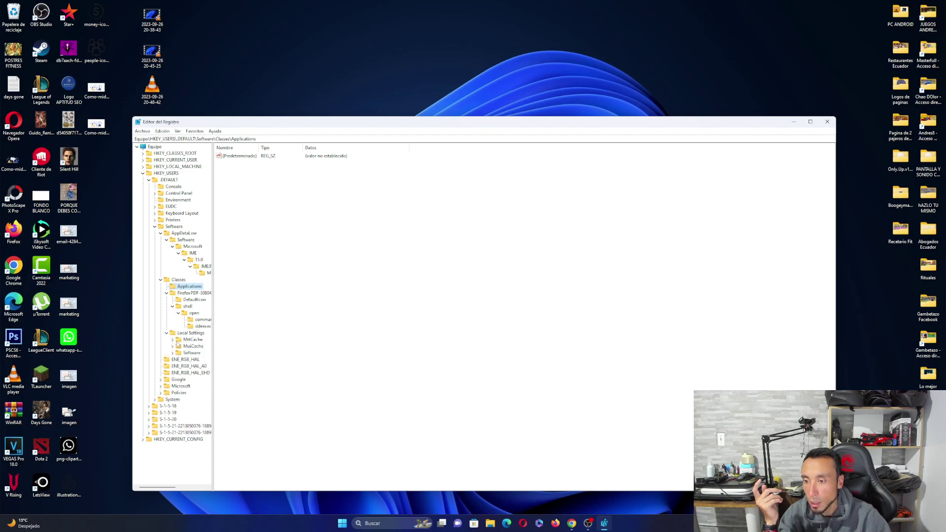
pyautogui.click(173, 340)
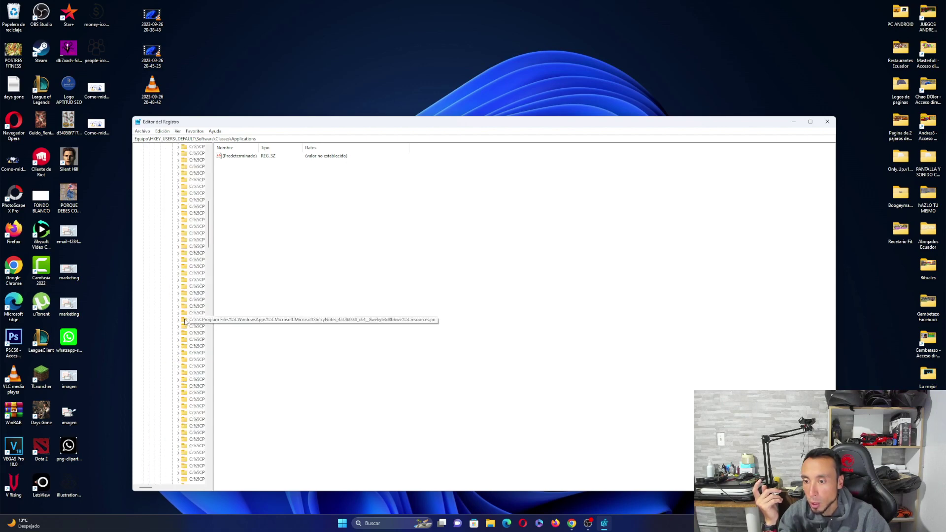
pyautogui.scroll(-20, 177, 326)
pyautogui.scroll(20, 185, 306)
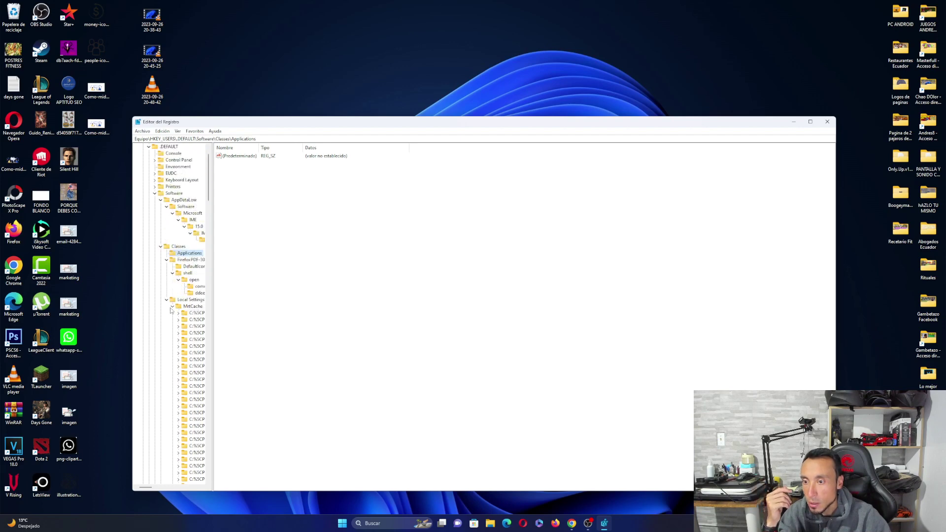
pyautogui.click(172, 306)
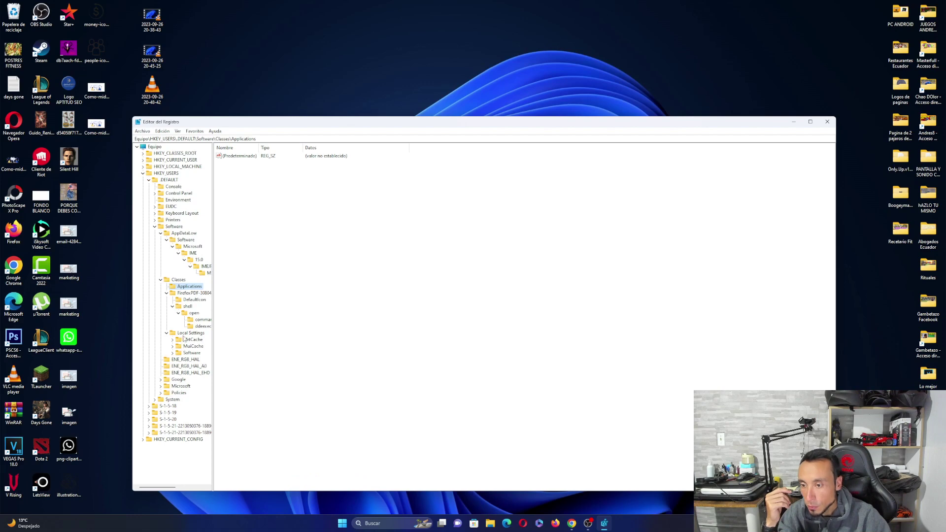
# Step: Collapse the FirefoxPDF open key and expand the first two entries under MrtCache down to their subkeys
pyautogui.click(178, 313)
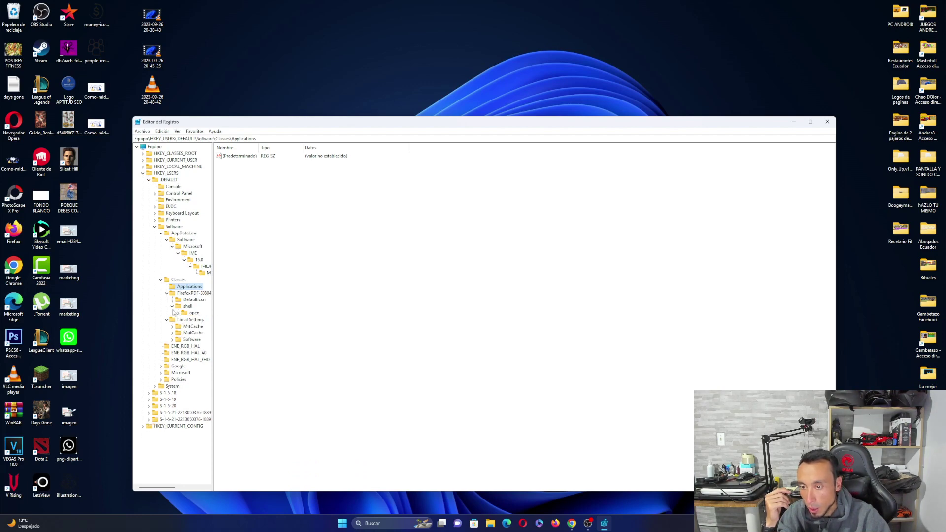
pyautogui.click(172, 327)
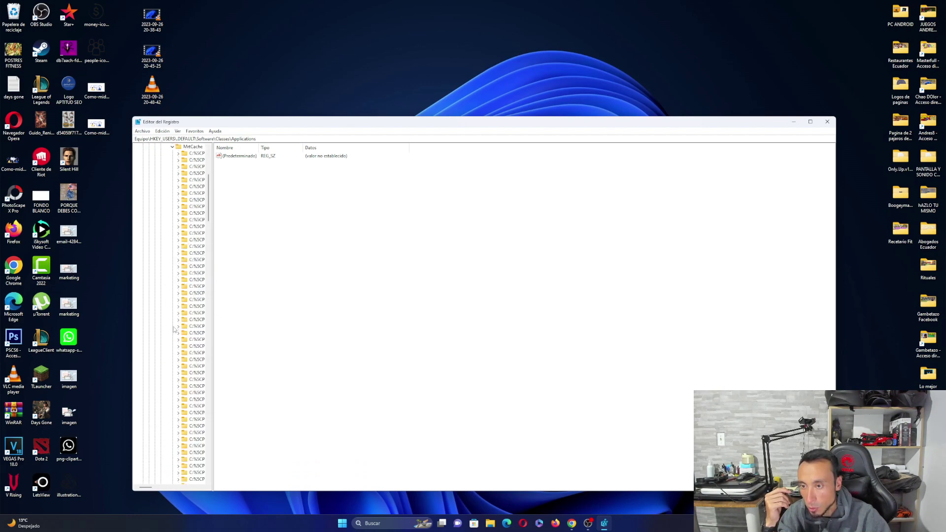
pyautogui.click(179, 153)
pyautogui.click(184, 159)
pyautogui.click(178, 173)
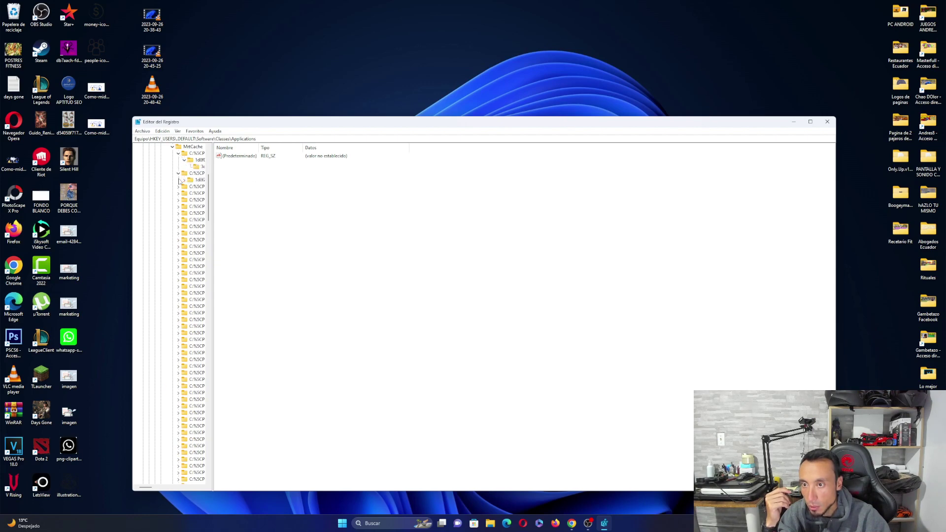
pyautogui.click(184, 180)
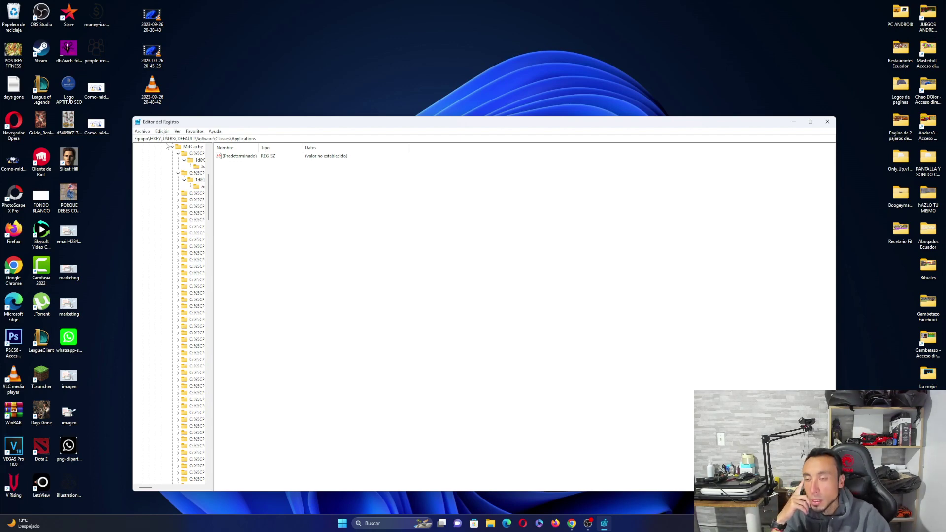
# Step: Collapse the two opened MrtCache entries, MrtCache itself, the FirefoxPDF key and Local Settings
pyautogui.scroll(3, 179, 166)
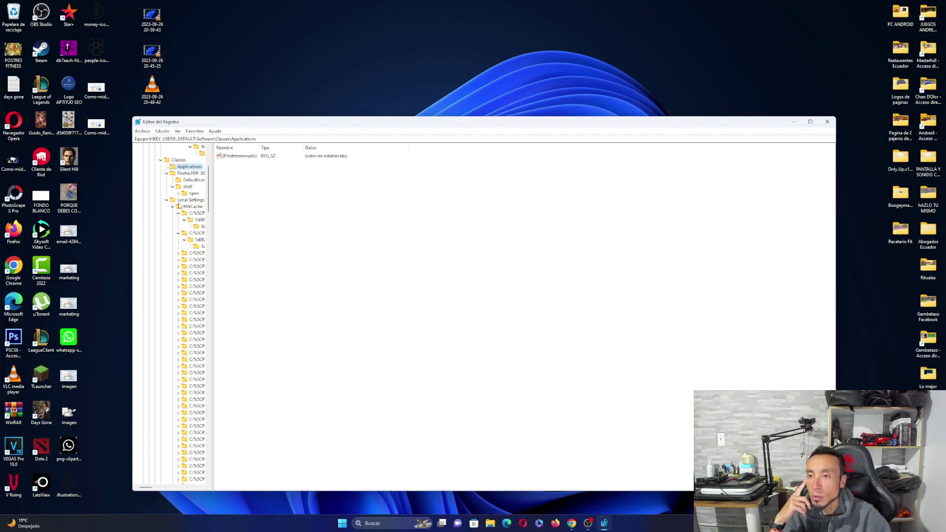
pyautogui.click(178, 234)
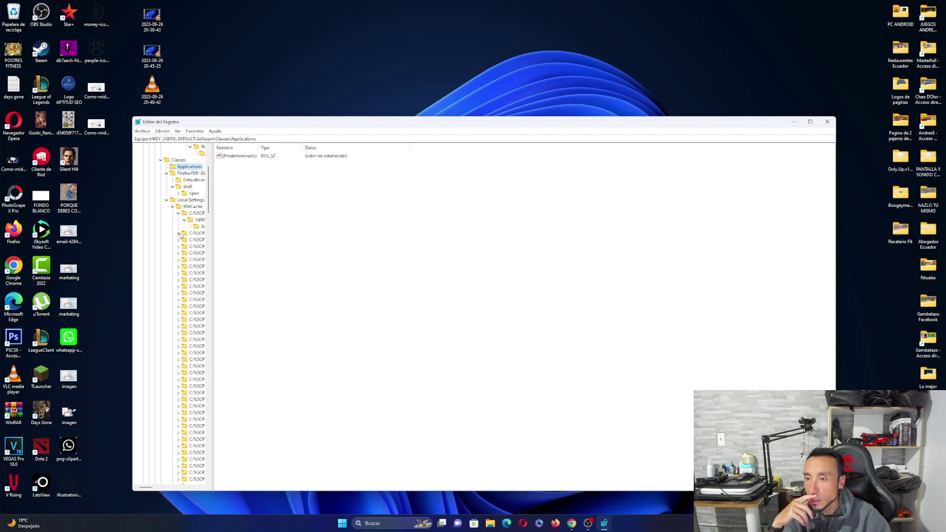
pyautogui.click(184, 220)
pyautogui.click(179, 214)
pyautogui.click(172, 207)
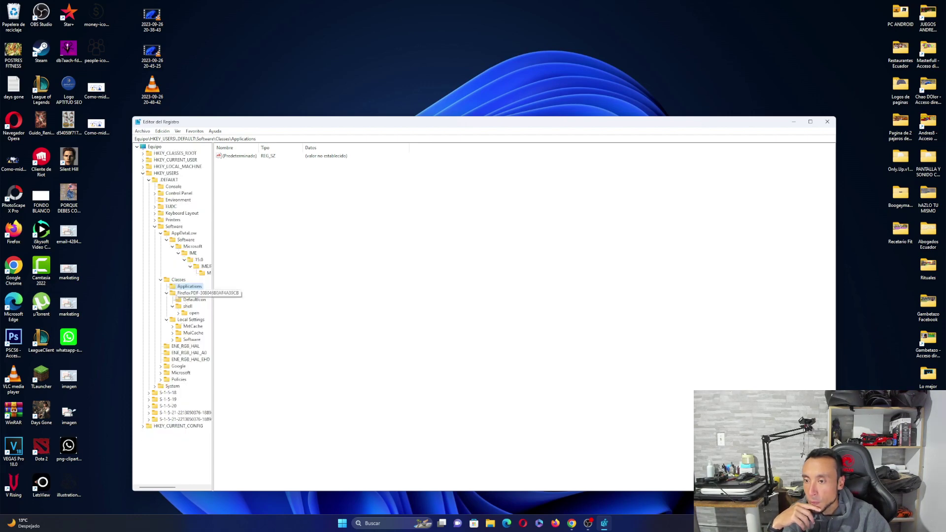
pyautogui.click(167, 293)
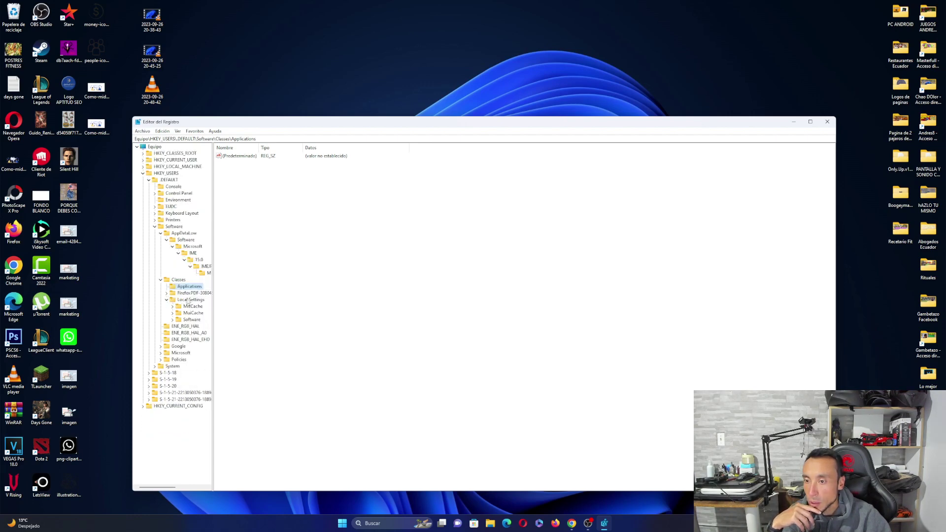
pyautogui.click(166, 300)
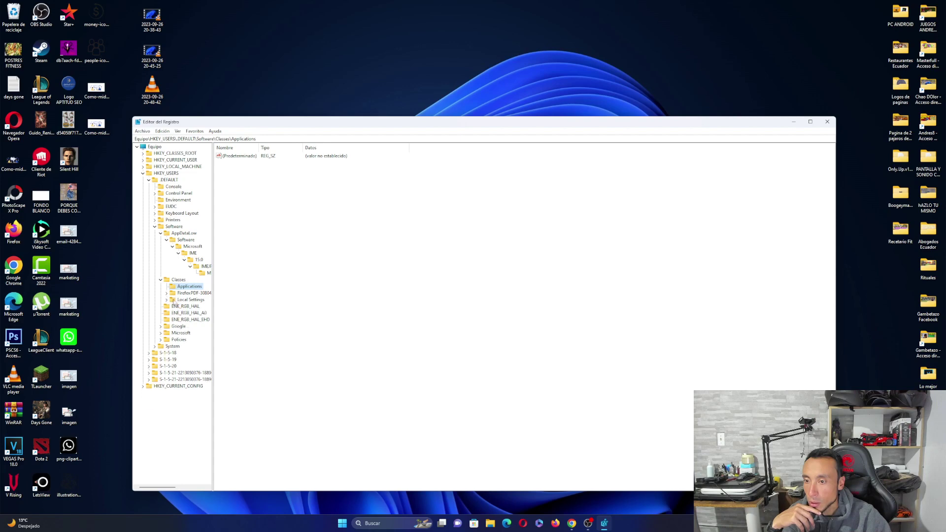
# Step: Reopen the FirefoxPDF key and examine its DefaultIcon key and the ddeexec key under shell\open
pyautogui.click(166, 294)
pyautogui.click(193, 300)
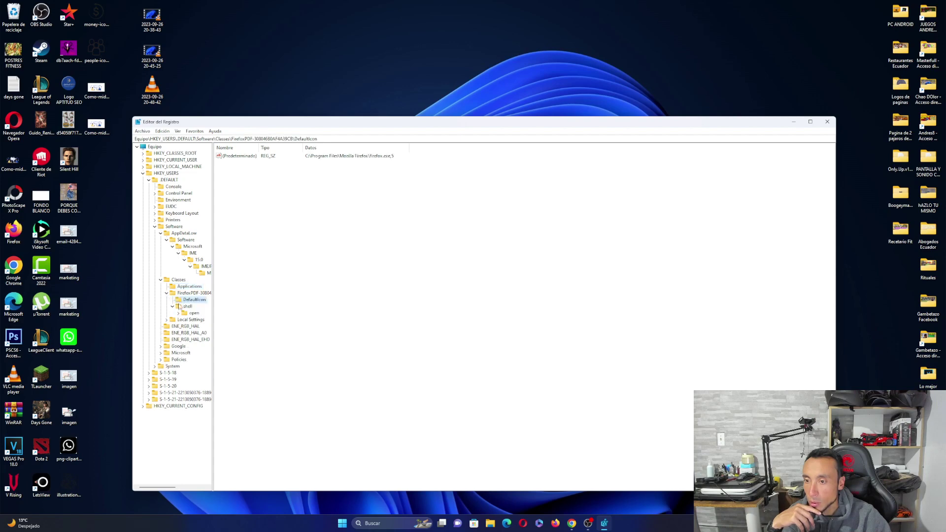
pyautogui.click(173, 307)
pyautogui.click(173, 307)
pyautogui.click(178, 314)
pyautogui.click(197, 326)
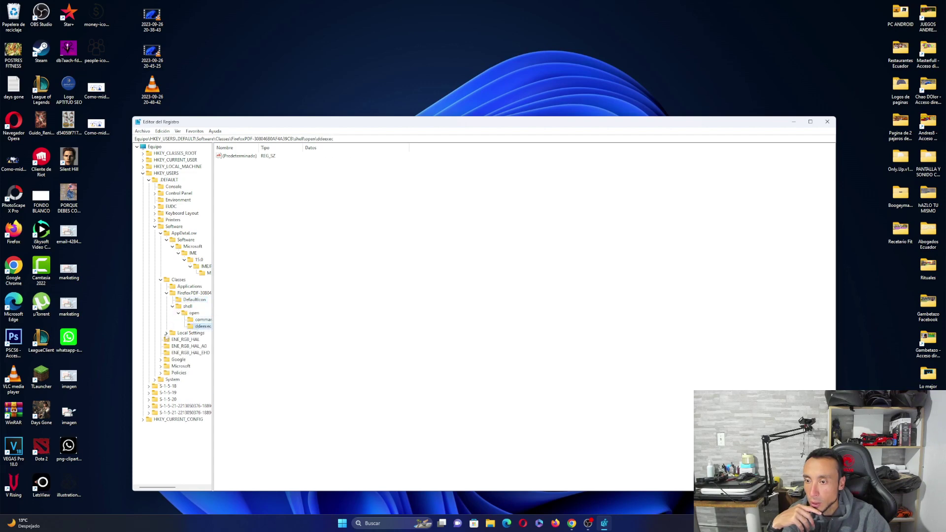
# Step: Expand Local Settings, check and collapse MrtCache, and expand MuiCache with its 4d subkey
pyautogui.click(167, 334)
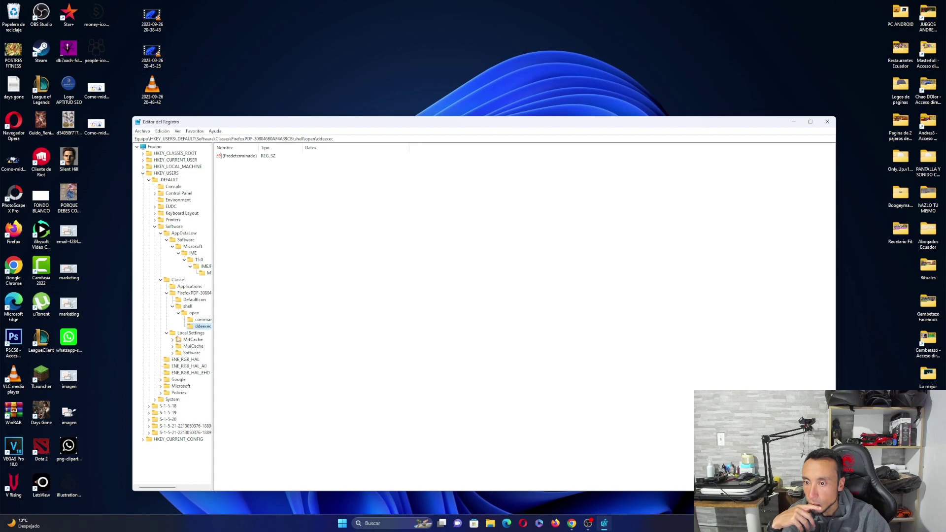
pyautogui.click(173, 341)
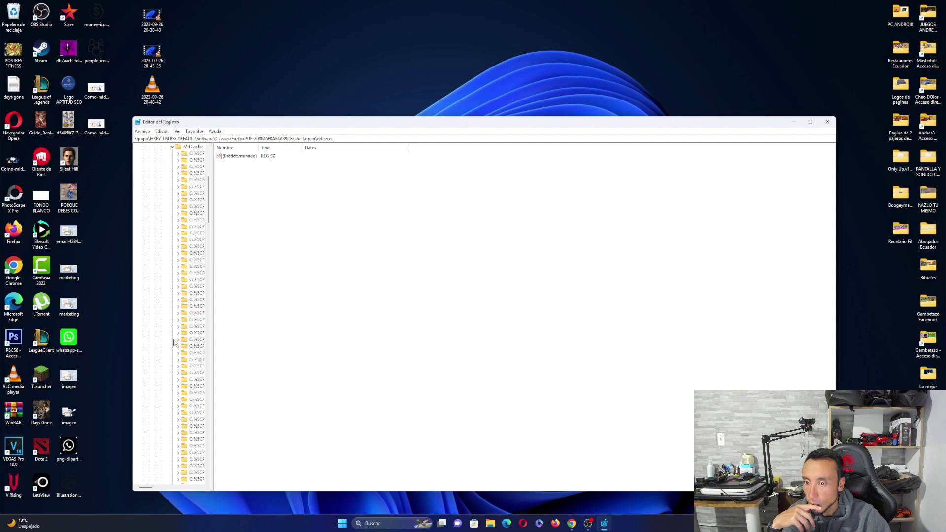
pyautogui.click(172, 147)
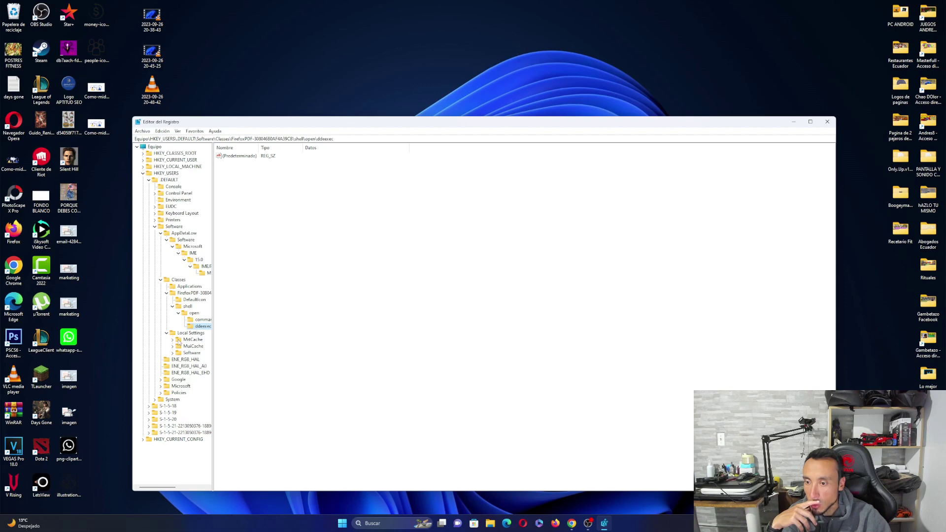
pyautogui.click(172, 347)
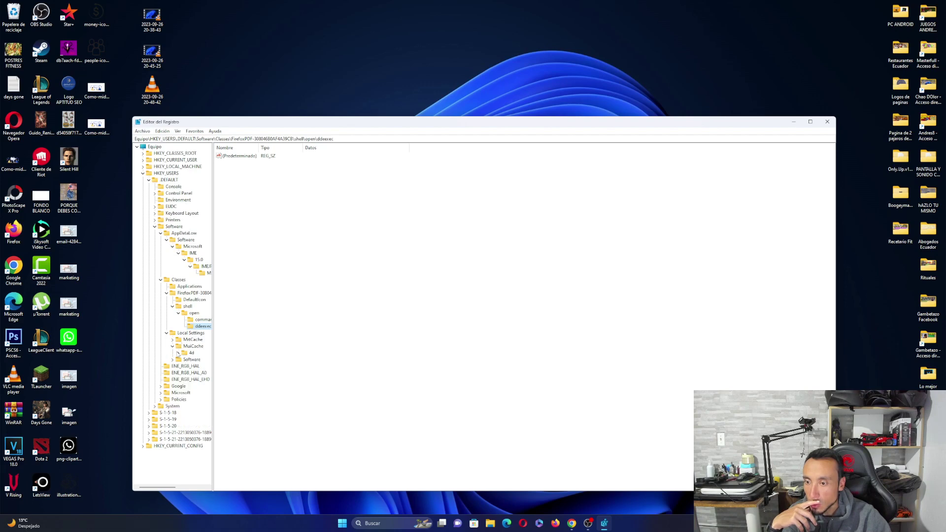
pyautogui.click(178, 353)
# Step: Expand the Software key under Local Settings through Microsoft, Windows and CurrentVersion to show the AppContainer subkeys
pyautogui.click(173, 373)
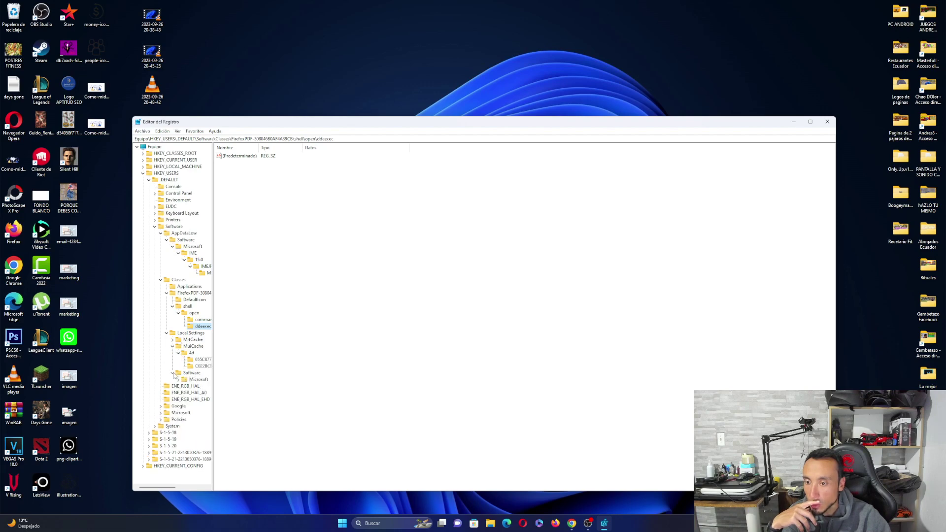
pyautogui.click(179, 380)
pyautogui.click(184, 387)
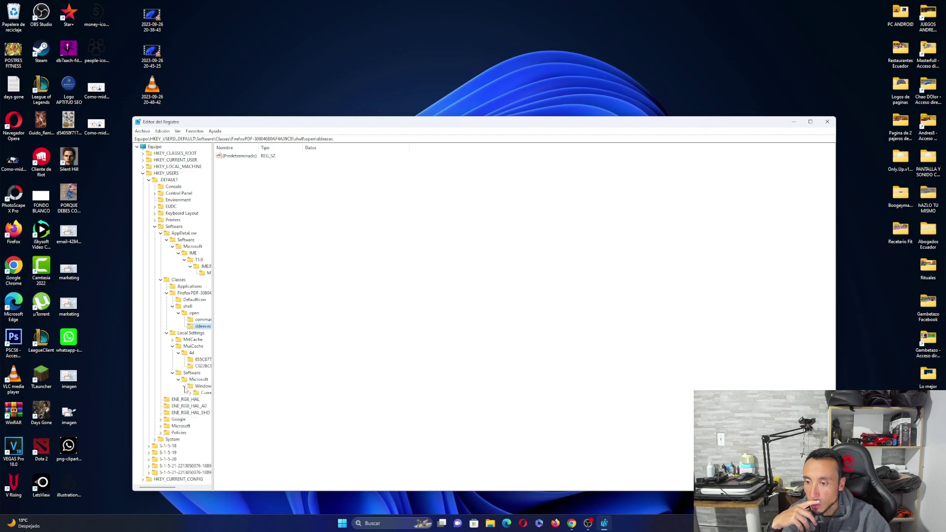
pyautogui.click(190, 393)
pyautogui.click(196, 399)
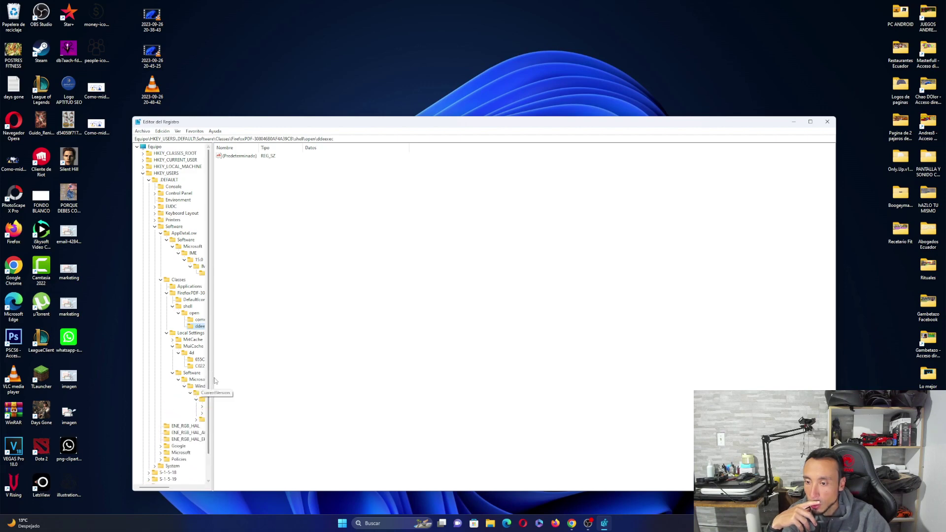
# Step: Widen the key tree and expand Mappings with both of its S-1-15-2 keys, plus Storage, under AppContainer
pyautogui.moveTo(213, 377); pyautogui.dragTo(255, 377)
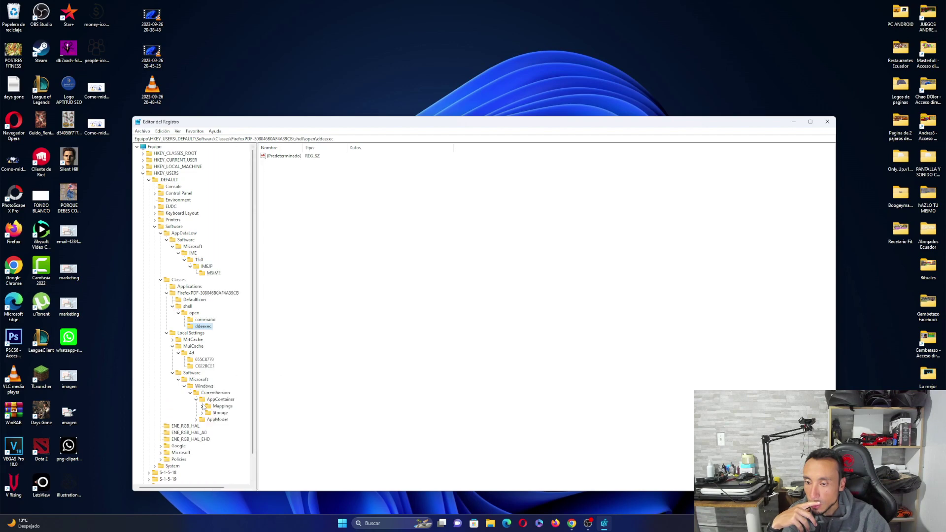
pyautogui.click(202, 406)
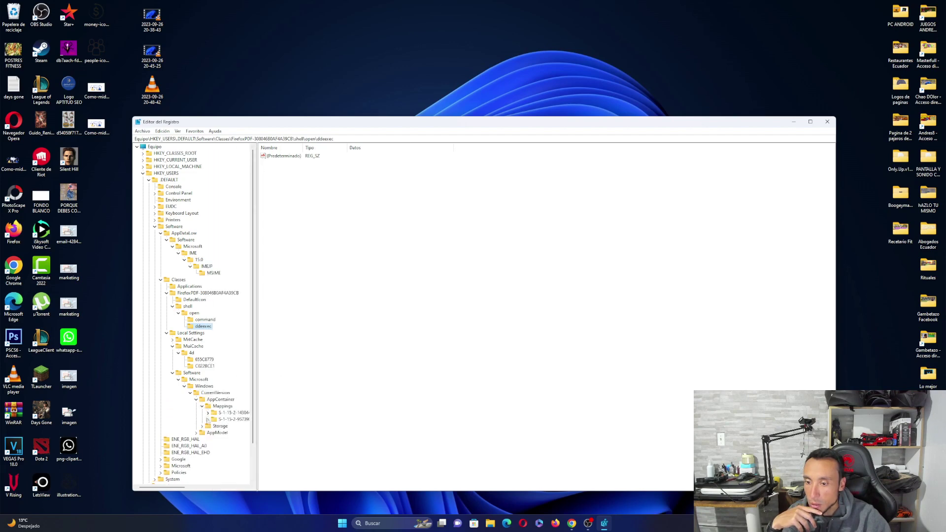
pyautogui.click(208, 412)
pyautogui.click(208, 425)
pyautogui.click(202, 439)
# Step: Expand both Storage subkeys to show their Children keys, and expand AppModel with its Launcher key
pyautogui.scroll(-2, 207, 440)
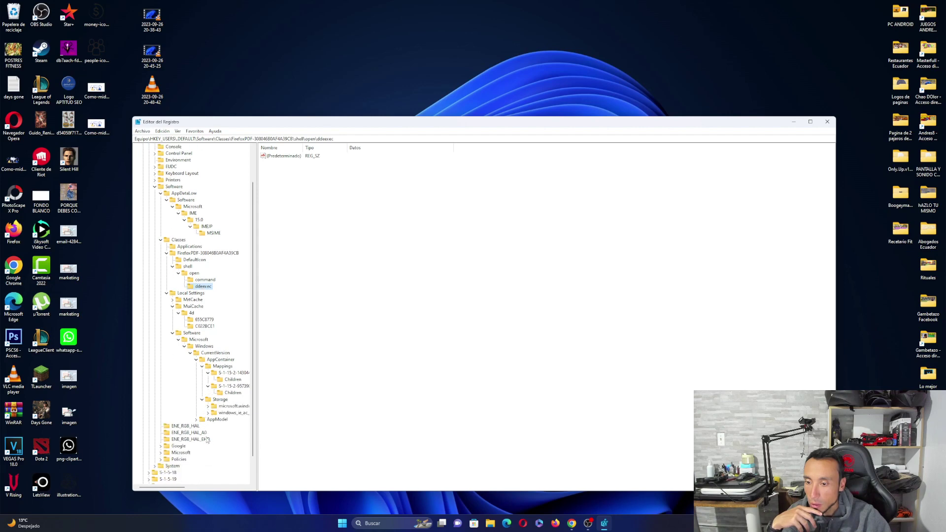
pyautogui.click(208, 406)
pyautogui.click(208, 420)
pyautogui.click(196, 433)
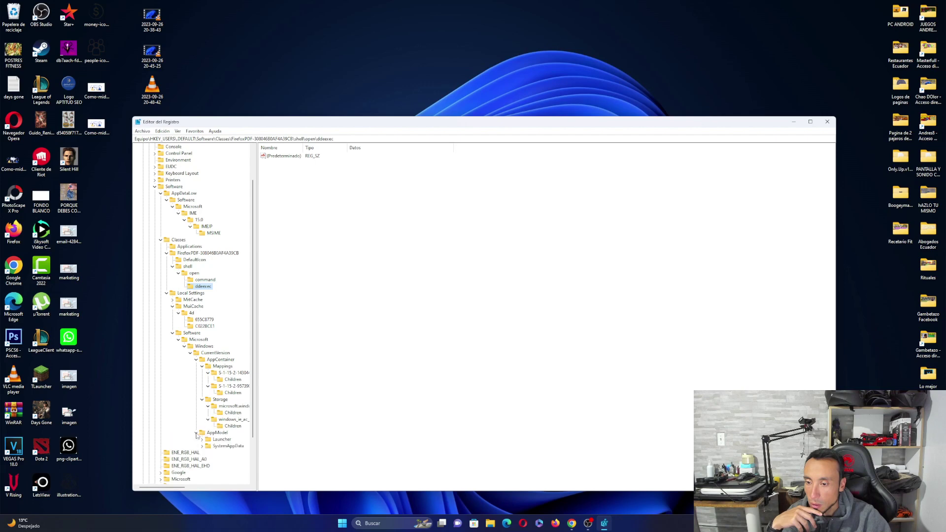
pyautogui.click(202, 439)
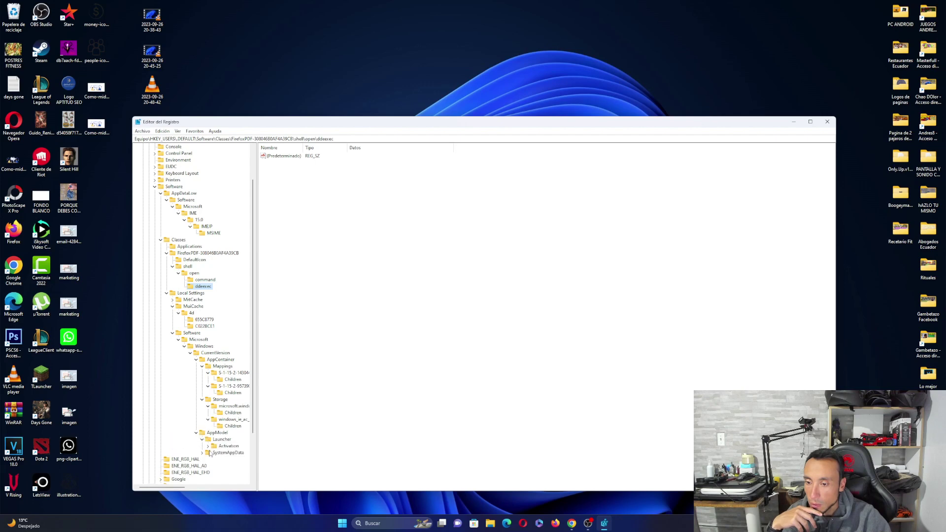
# Step: Expand the Activation key under Launcher through its app association subkey, Shell and open to show the deepest subkeys
pyautogui.click(208, 446)
pyautogui.scroll(-2, 215, 456)
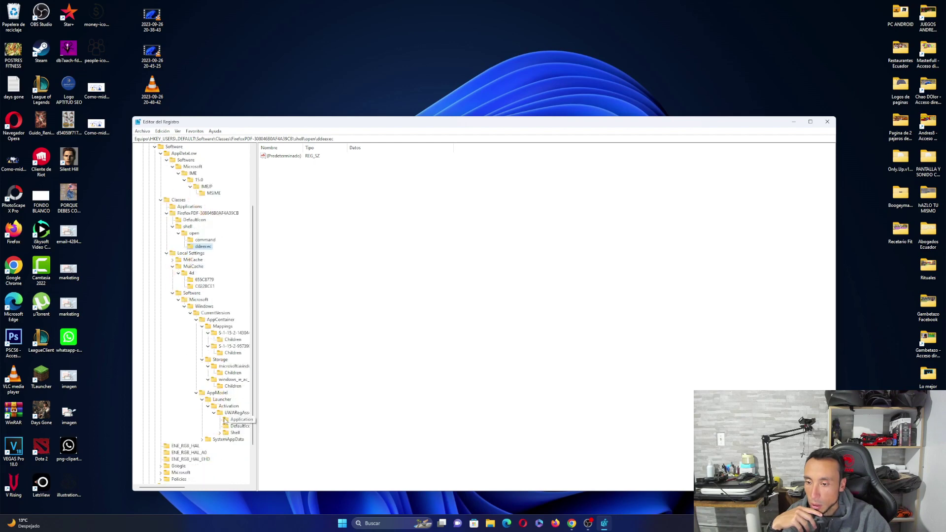
pyautogui.click(220, 432)
pyautogui.click(225, 439)
# Step: Expand SystemAppData under AppModel, look through its app package keys, and collapse it
pyautogui.click(201, 452)
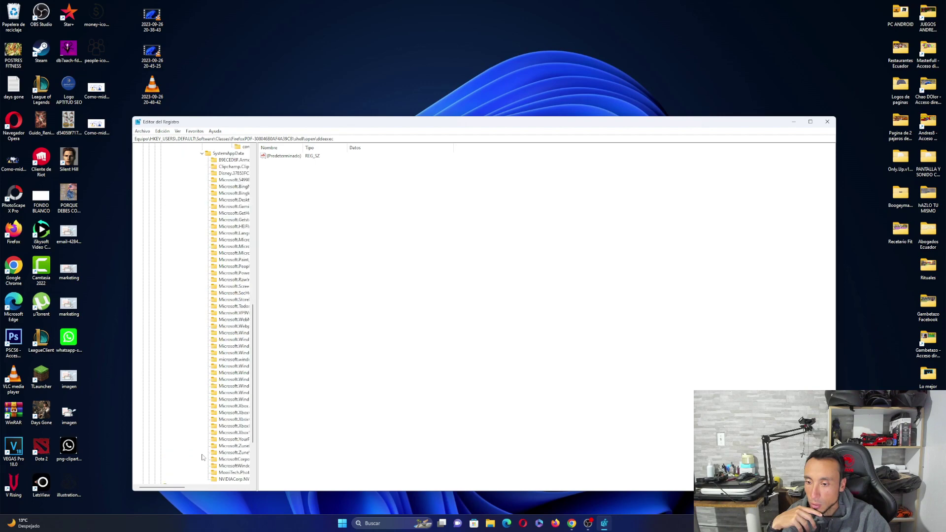
pyautogui.scroll(-4, 232, 228)
pyautogui.scroll(7, 232, 227)
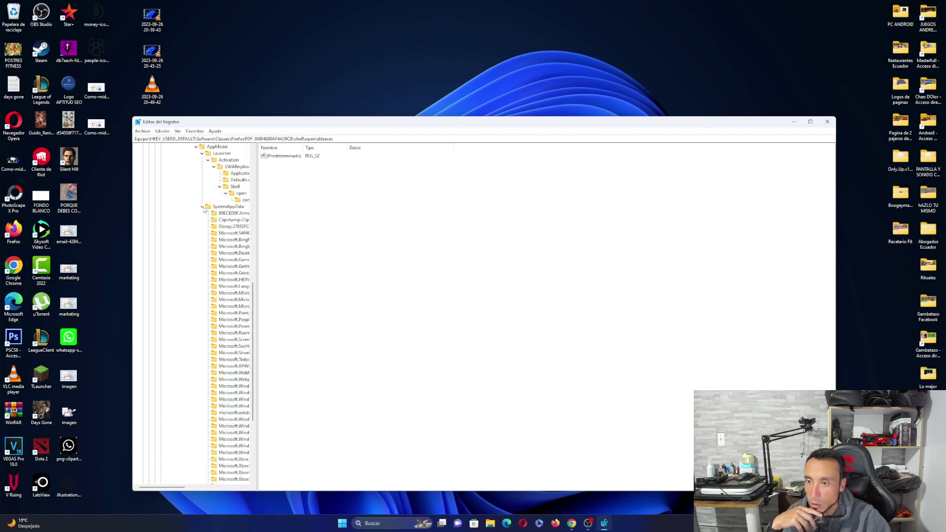
pyautogui.click(202, 207)
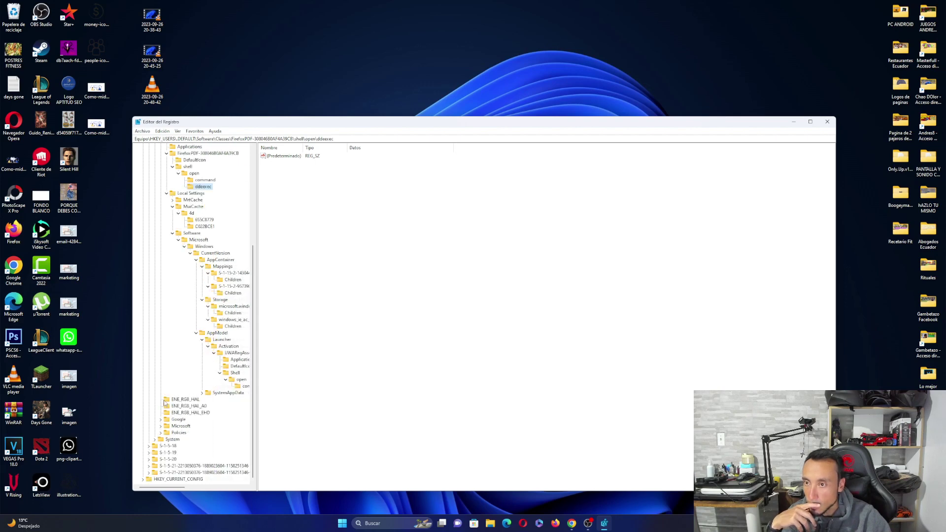
# Step: Review the expanded .DEFAULT branch, and expand the Google and Microsoft keys under its Software key
pyautogui.scroll(4, 167, 403)
pyautogui.scroll(1, 170, 384)
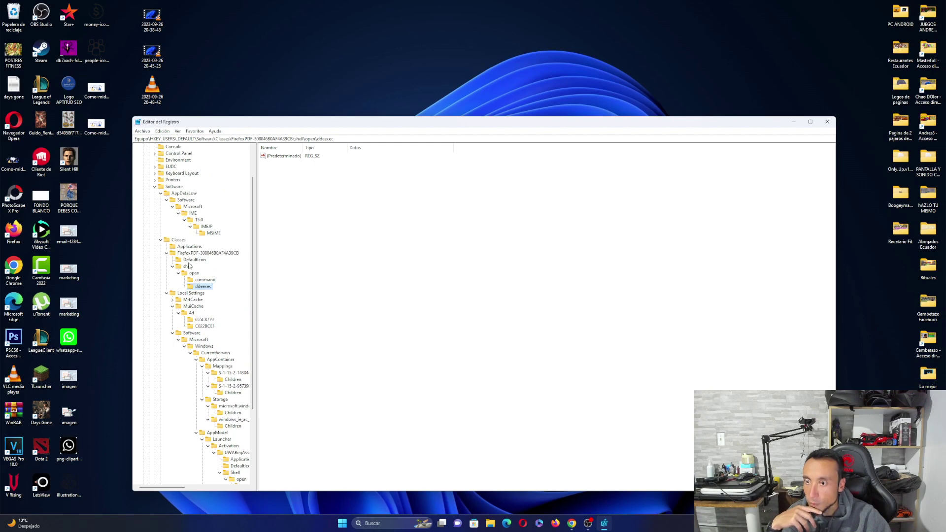
pyautogui.scroll(2, 200, 316)
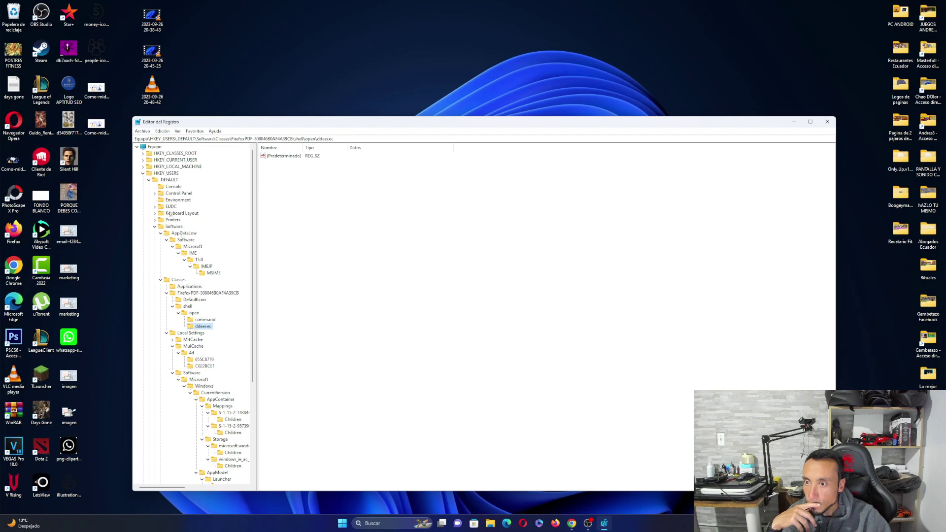
pyautogui.scroll(-7, 160, 200)
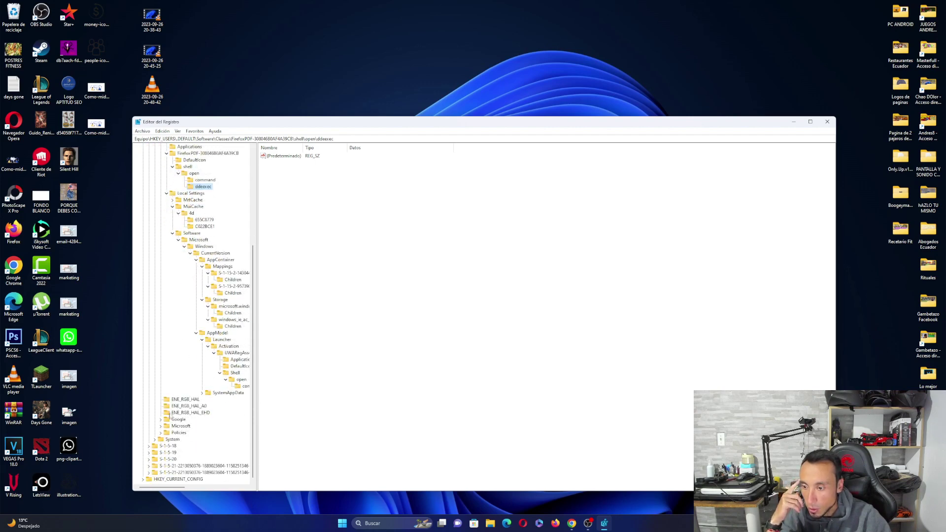
pyautogui.scroll(1, 162, 423)
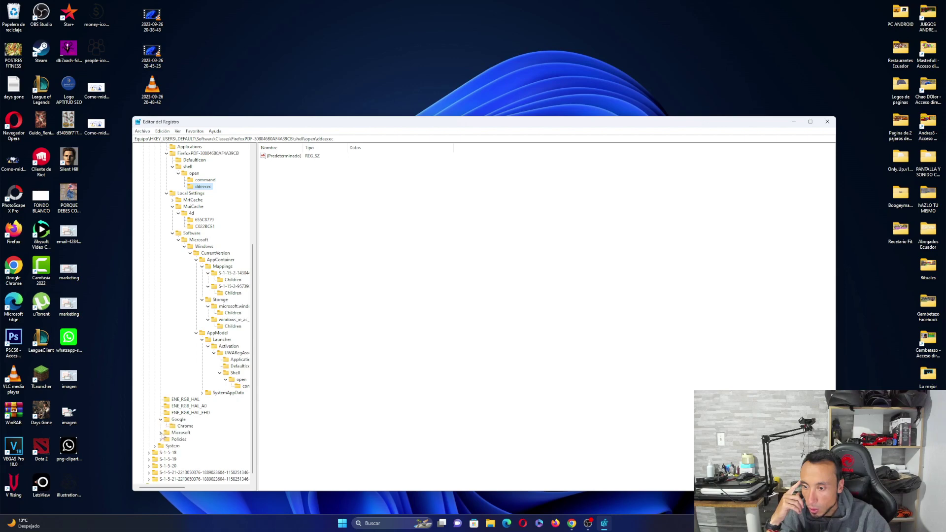
pyautogui.click(163, 433)
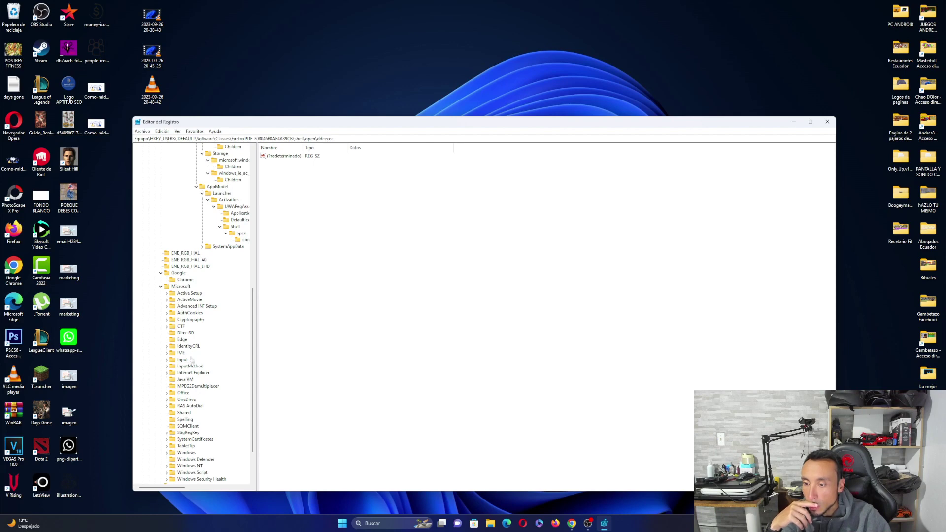
pyautogui.scroll(-2, 198, 402)
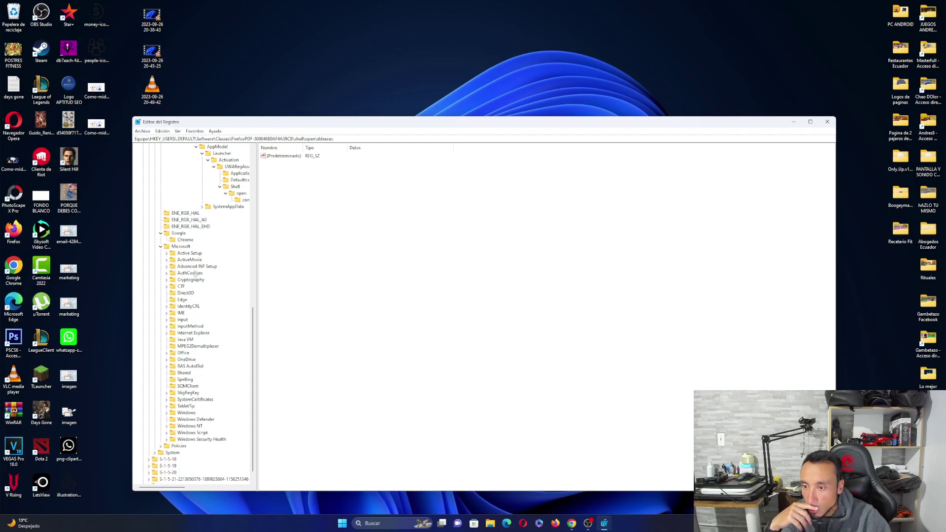
# Step: Expand Active Setup with its Installed Components key, plus ActiveMovie, under Microsoft
pyautogui.click(167, 253)
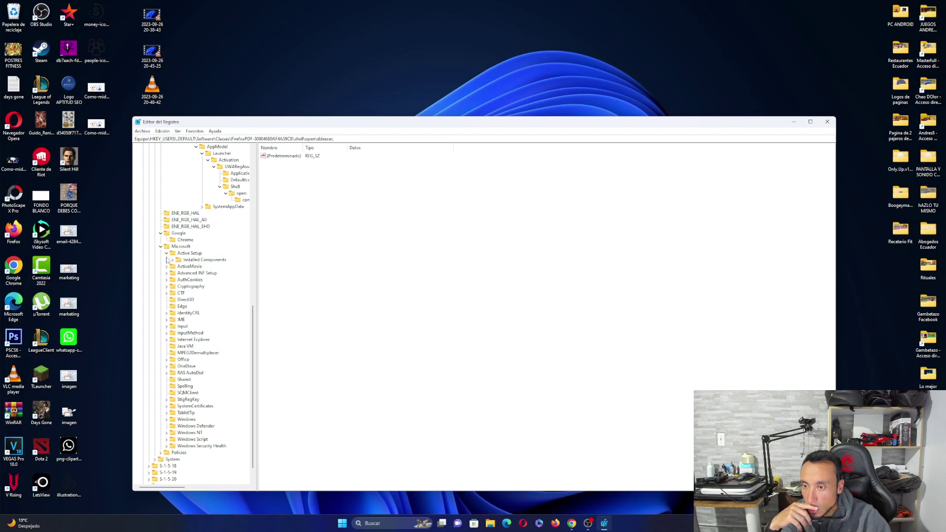
pyautogui.click(172, 260)
pyautogui.click(167, 273)
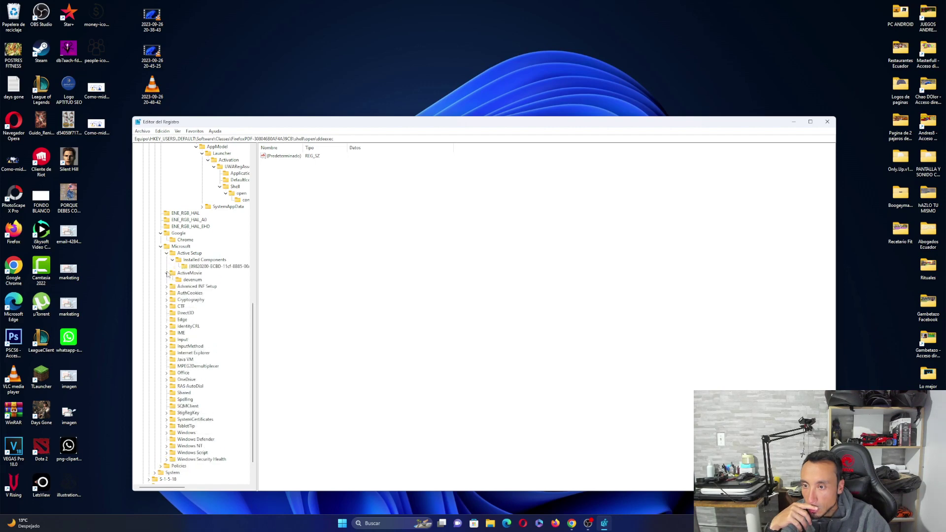
# Step: Expand Advanced INF Setup with its IE.HKCUZoneInfo and IE40.UserAgent keys and both of their RegBackup subkeys
pyautogui.click(167, 286)
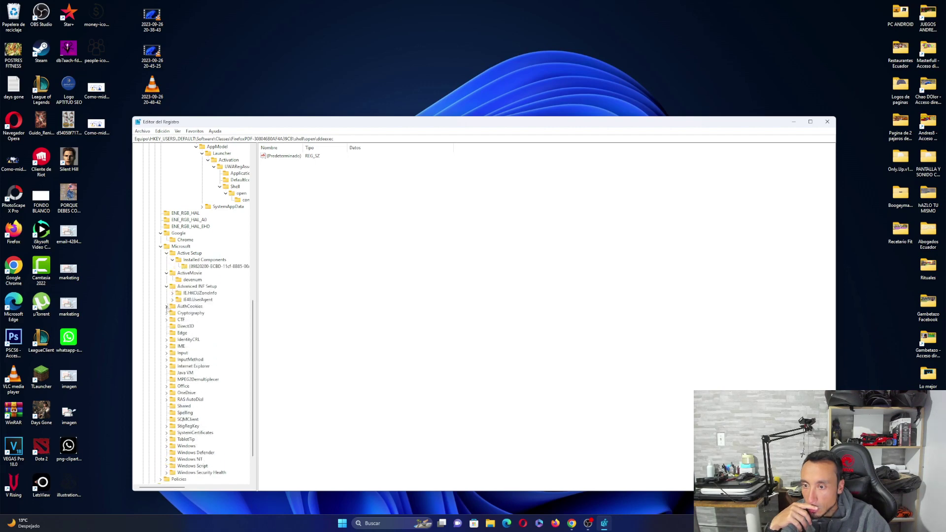
pyautogui.click(172, 293)
pyautogui.click(178, 299)
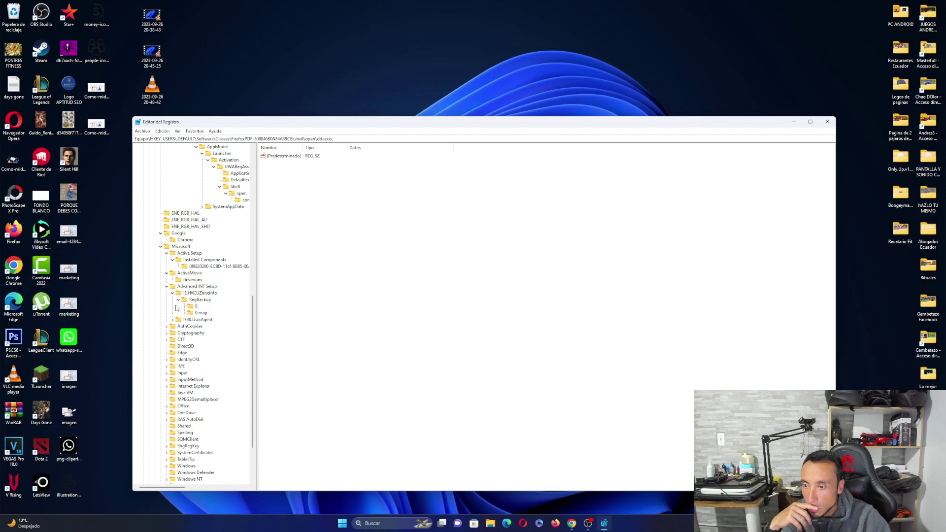
pyautogui.click(173, 320)
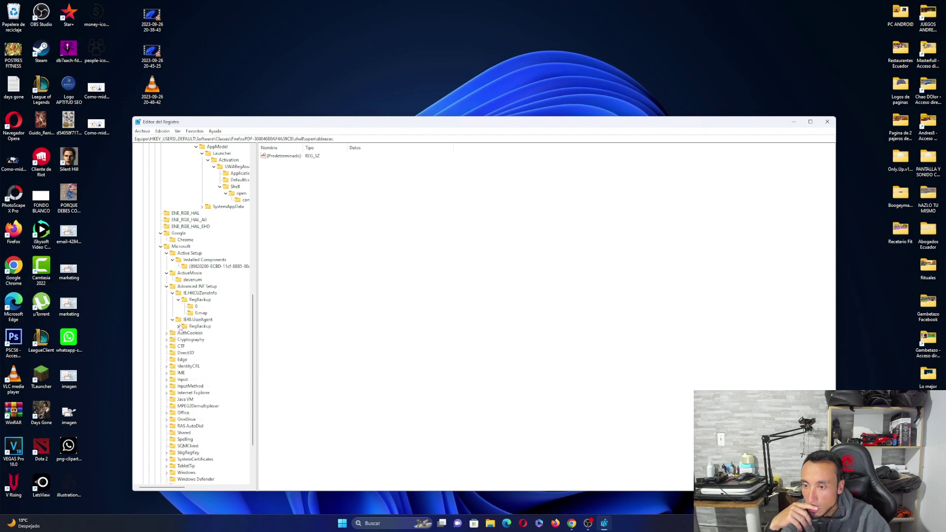
pyautogui.click(178, 326)
# Step: Expand AuthCookies with its Live key, plus Cryptography and CTF, under Microsoft
pyautogui.click(166, 346)
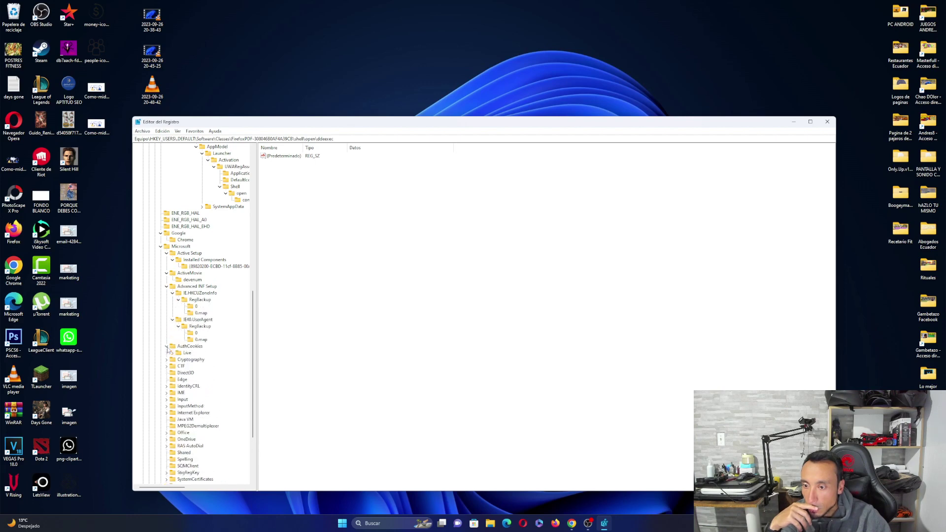
pyautogui.click(173, 353)
pyautogui.click(166, 366)
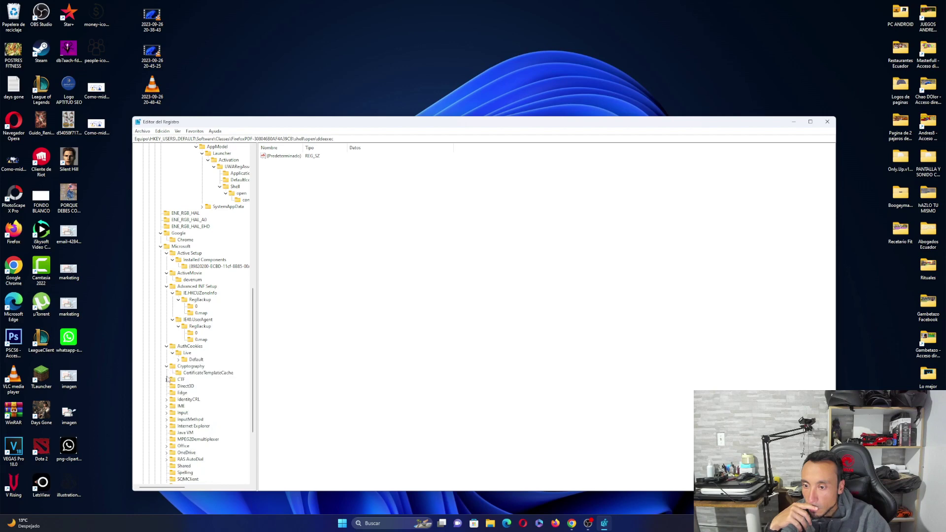
pyautogui.click(166, 379)
# Step: Expand IdentityCRL along with its AppData, CredManLog and DeviceIdentities subkeys
pyautogui.scroll(-3, 204, 383)
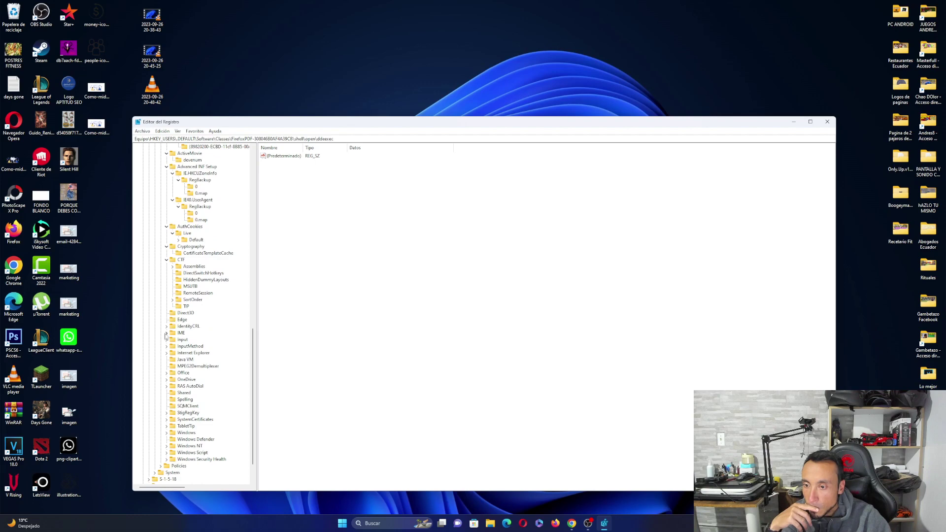
pyautogui.click(167, 326)
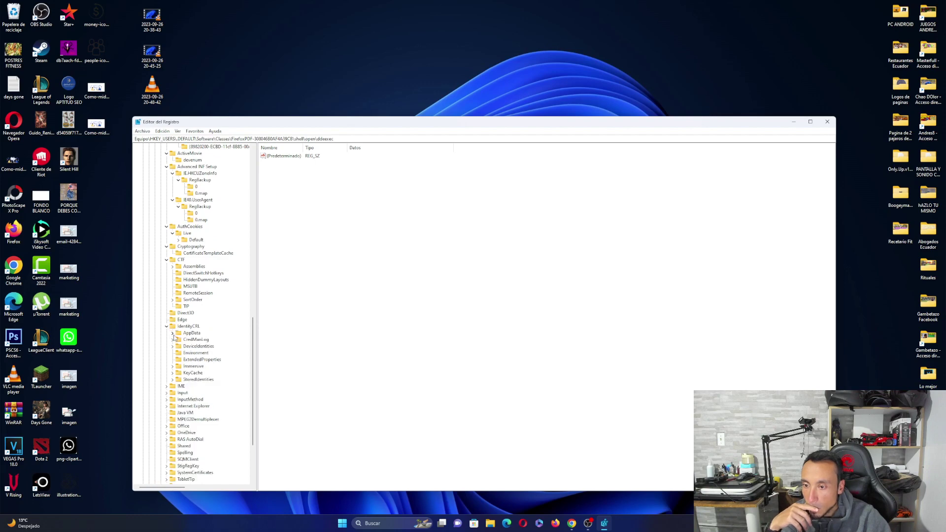
pyautogui.click(173, 333)
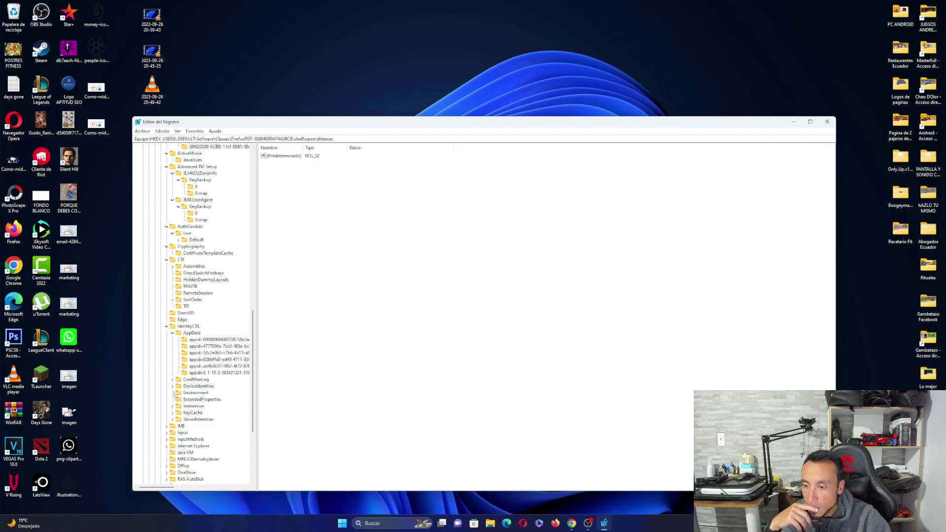
pyautogui.click(173, 387)
pyautogui.click(173, 379)
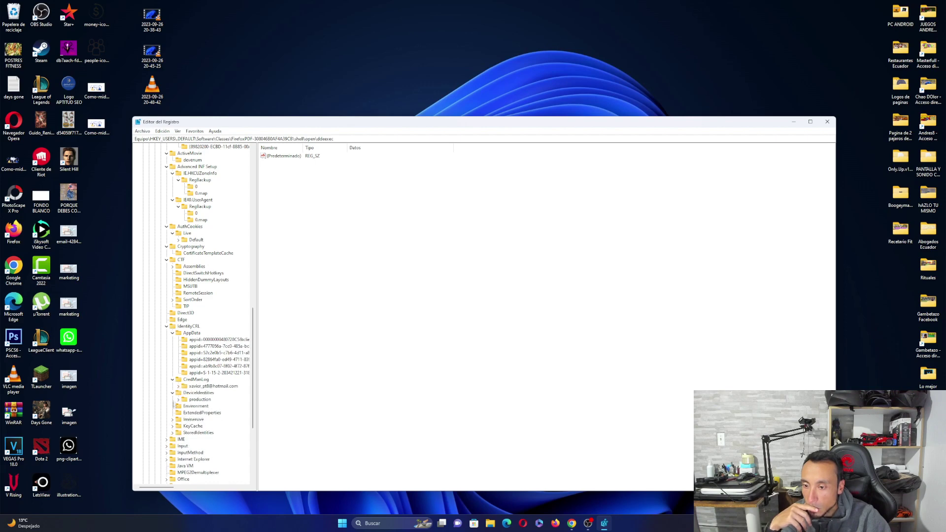
# Step: Return to the start of the key tree and collapse the .DEFAULT key and the HKEY_USERS hive
pyautogui.scroll(-3, 175, 420)
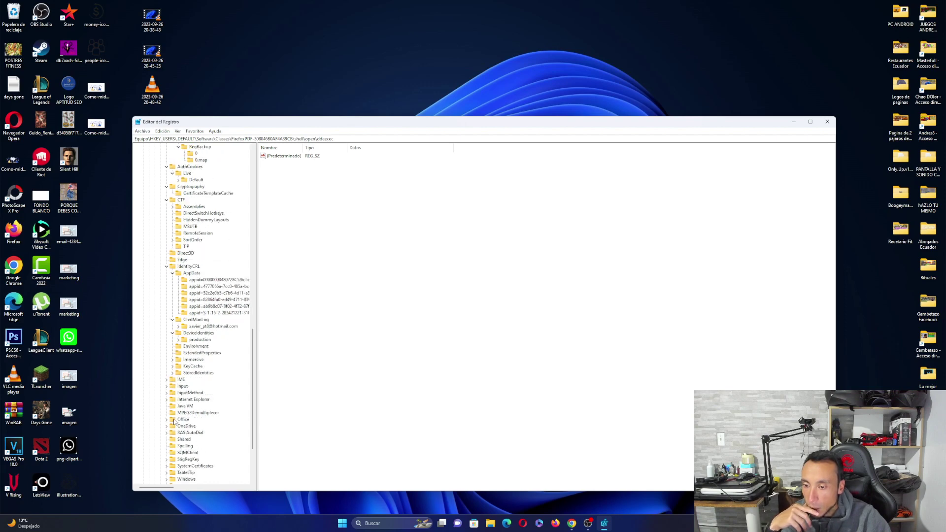
pyautogui.scroll(-3, 174, 422)
pyautogui.scroll(8, 225, 403)
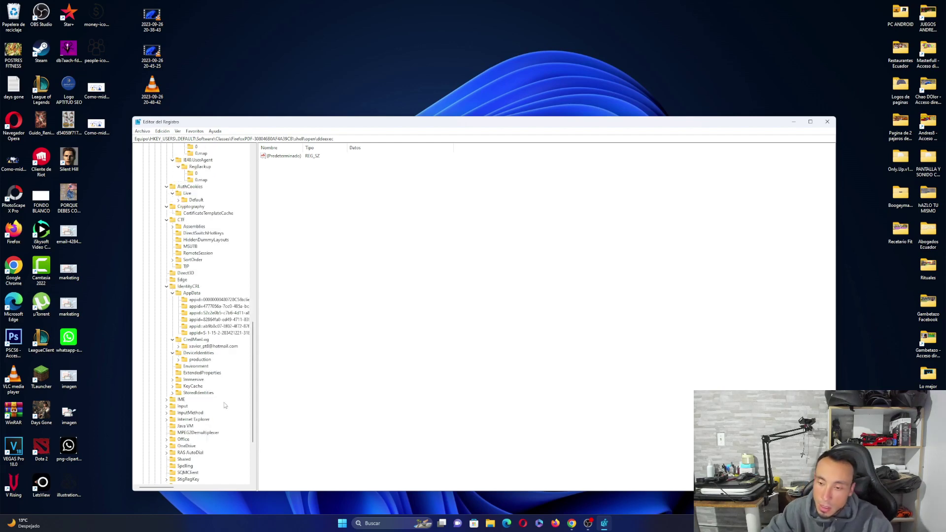
pyautogui.scroll(15, 222, 403)
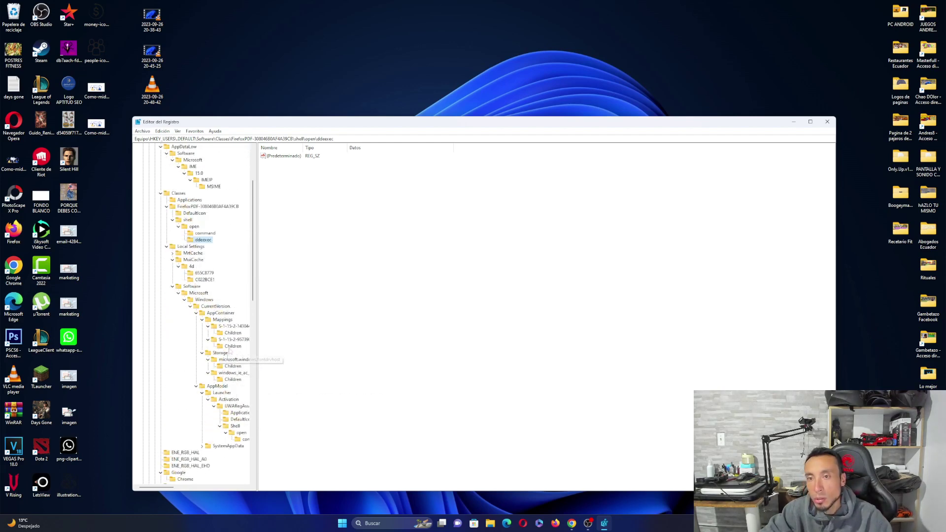
pyautogui.scroll(5, 230, 325)
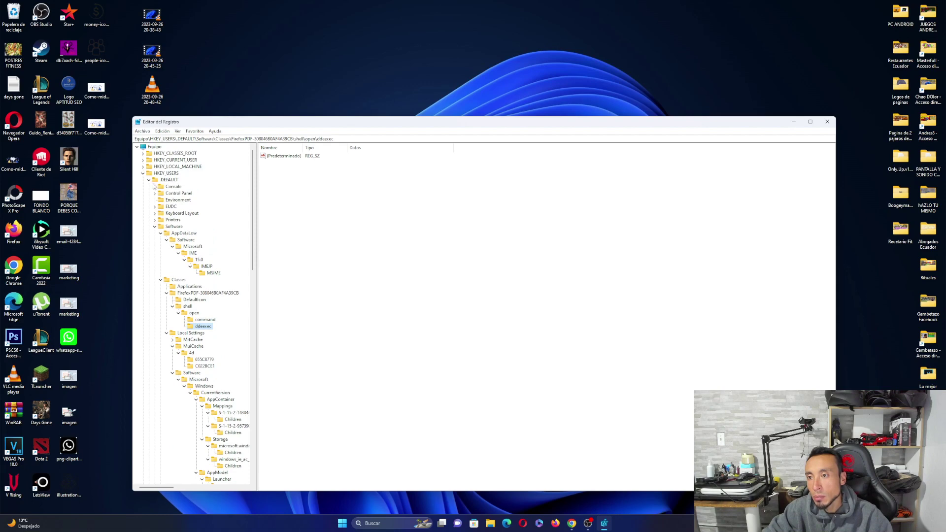
pyautogui.click(149, 180)
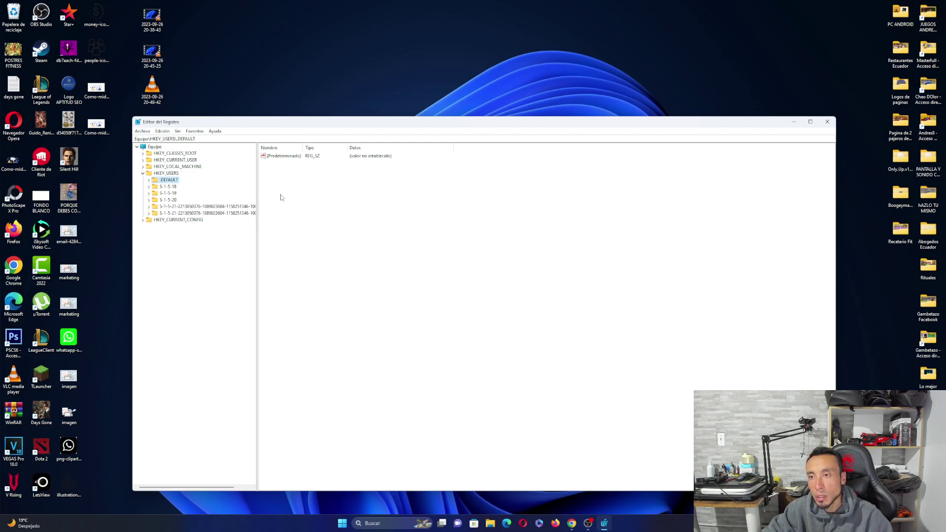
pyautogui.click(143, 174)
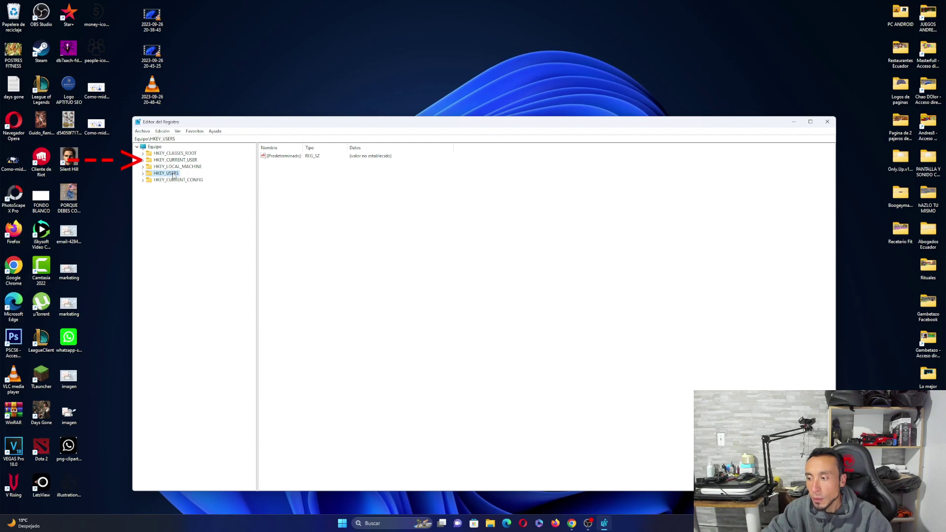
# Step: Expand HKEY_CURRENT_USER and its Software key, and select and expand the Wow6432Node key there
pyautogui.click(142, 161)
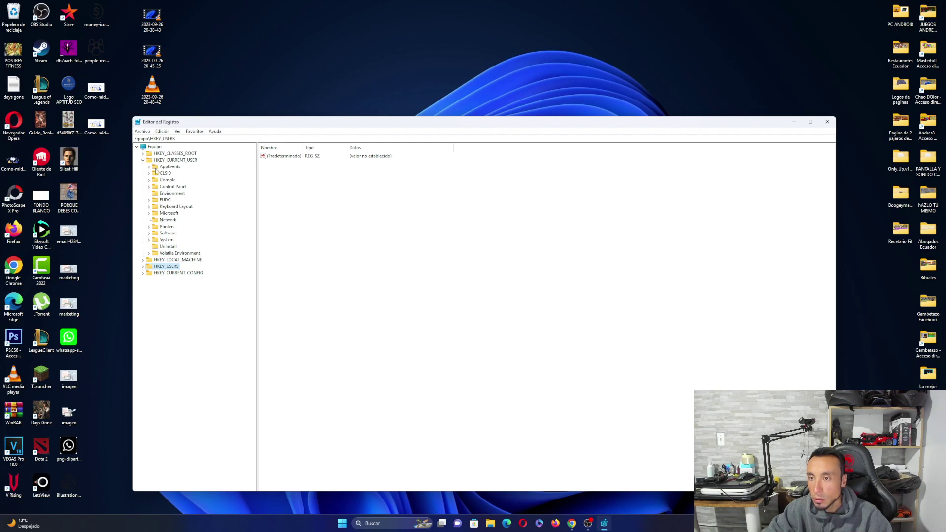
pyautogui.click(149, 233)
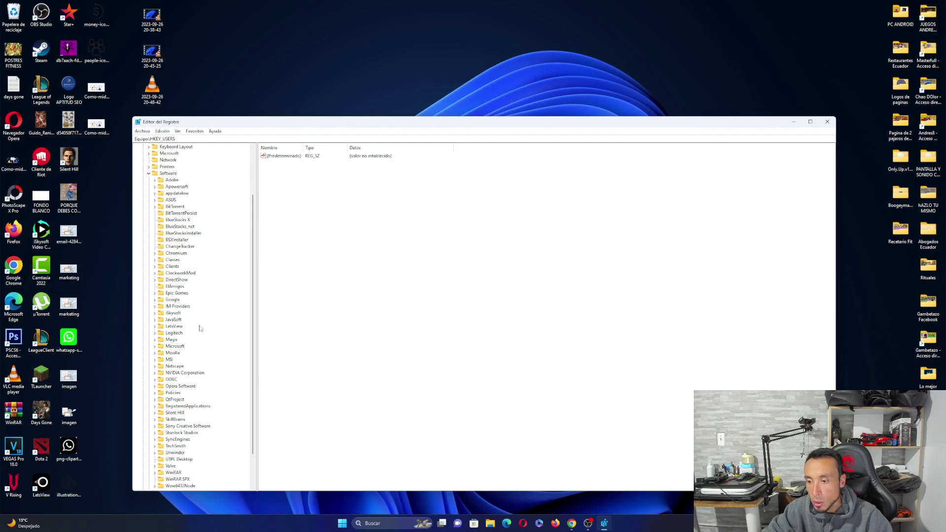
pyautogui.scroll(-1, 200, 329)
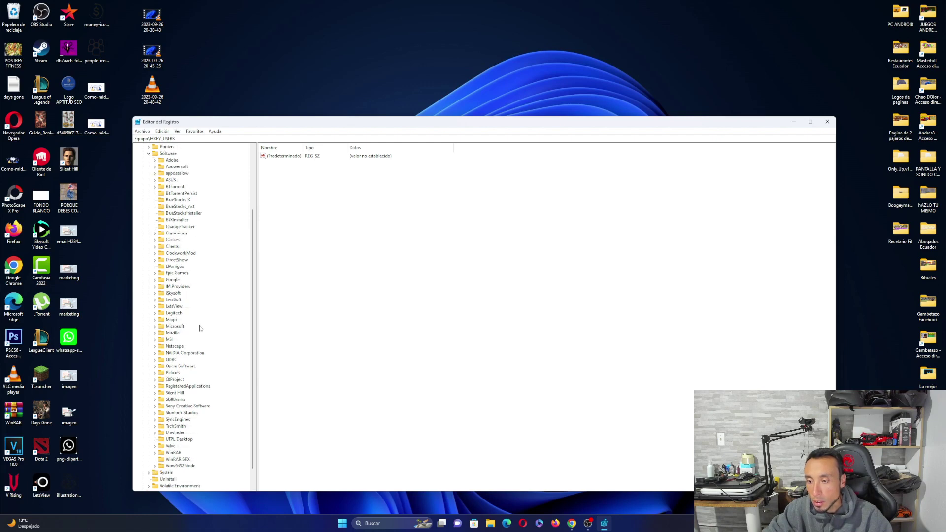
pyautogui.click(163, 468)
pyautogui.click(156, 466)
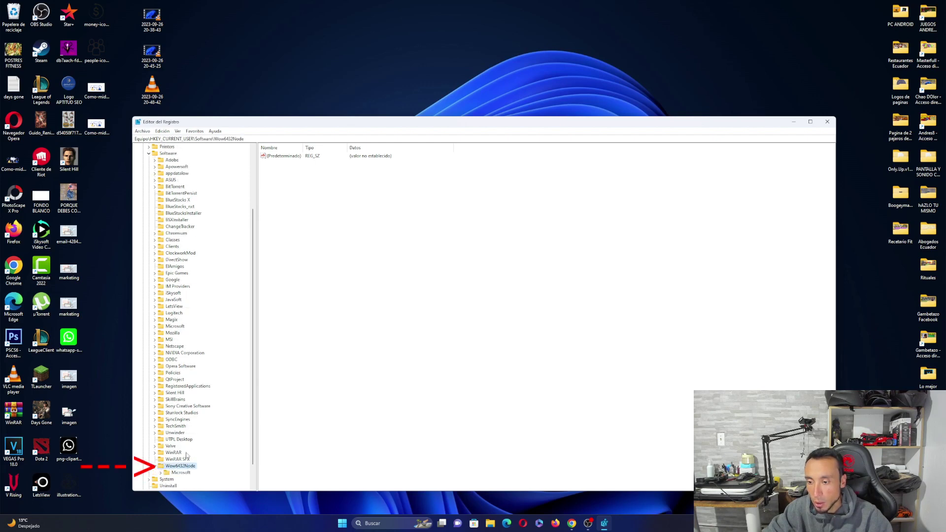
# Step: Expand Wow6432Node through Microsoft, Active Setup and Installed Components, and show the values of the first component key
pyautogui.scroll(-1, 184, 449)
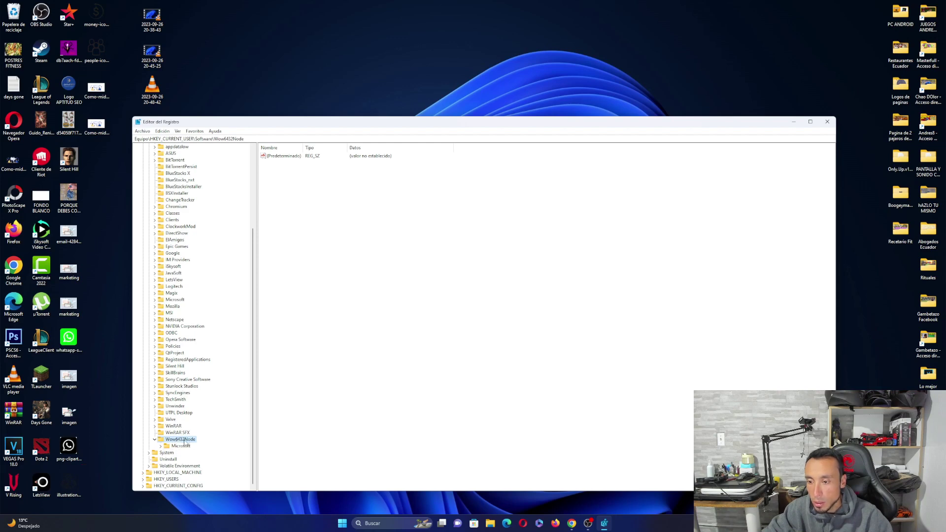
pyautogui.click(161, 446)
pyautogui.click(166, 452)
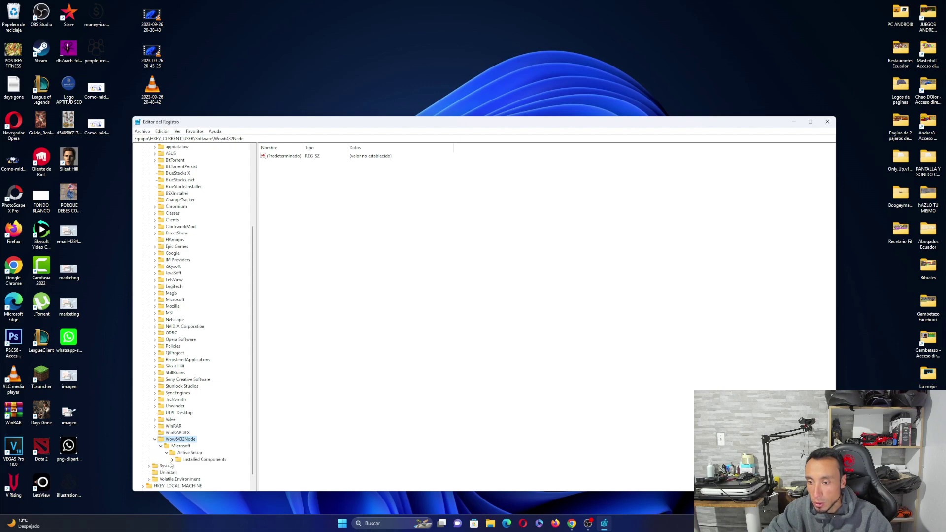
pyautogui.click(172, 459)
pyautogui.scroll(-2, 173, 461)
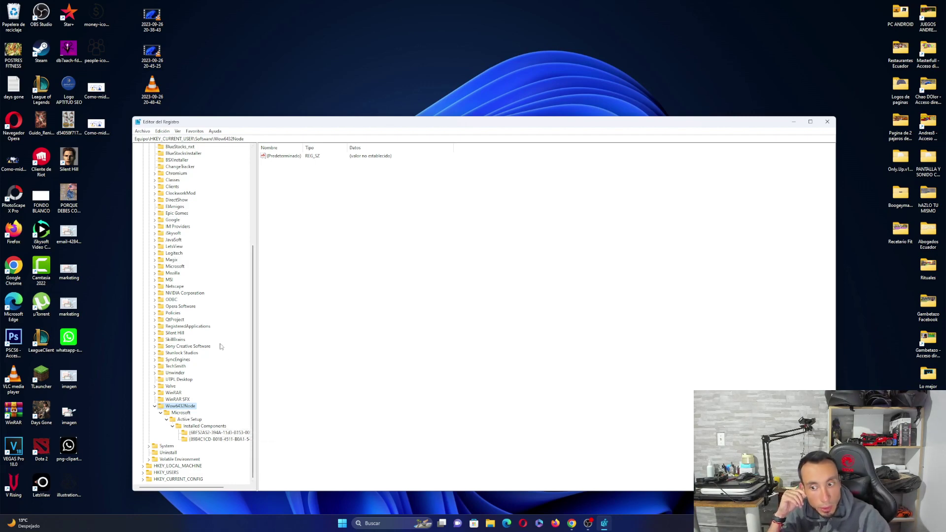
pyautogui.click(206, 434)
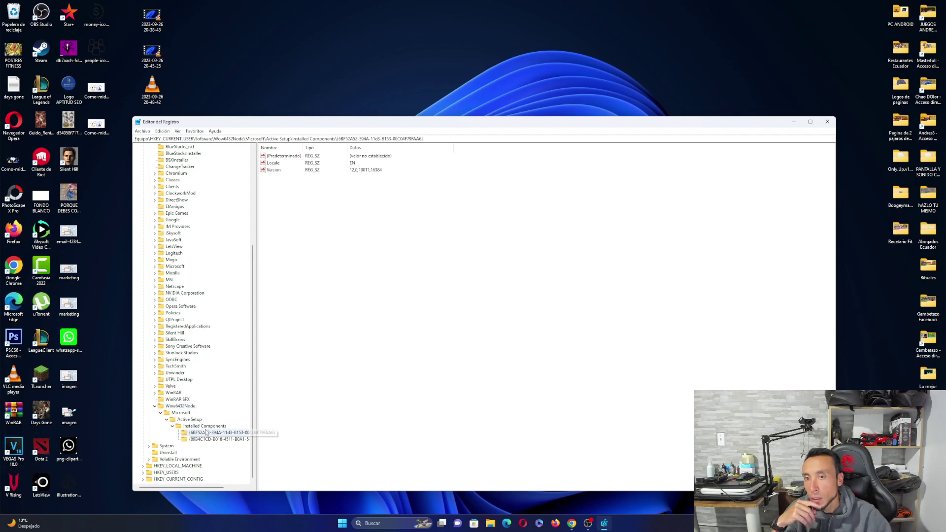
# Step: Show the values of the second Installed Components key and collapse the HKEY_CURRENT_USER hive
pyautogui.click(209, 440)
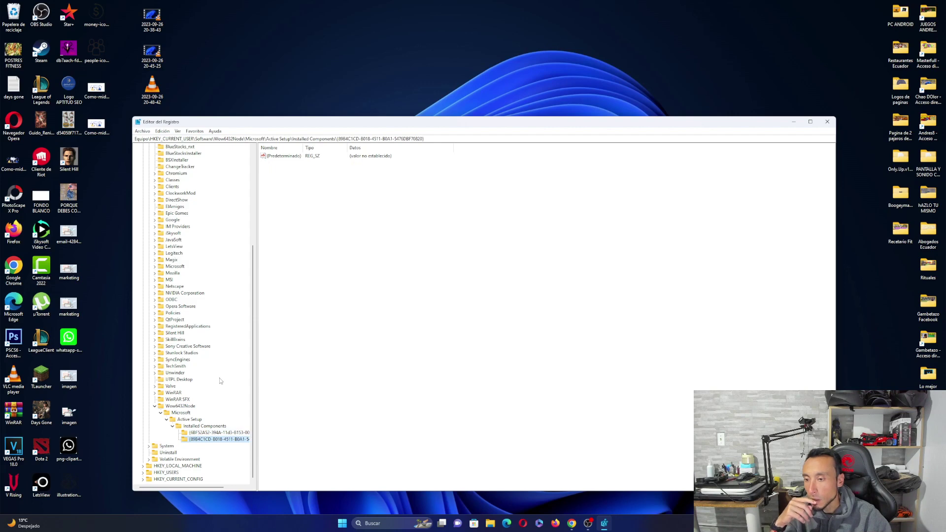
pyautogui.scroll(7, 220, 379)
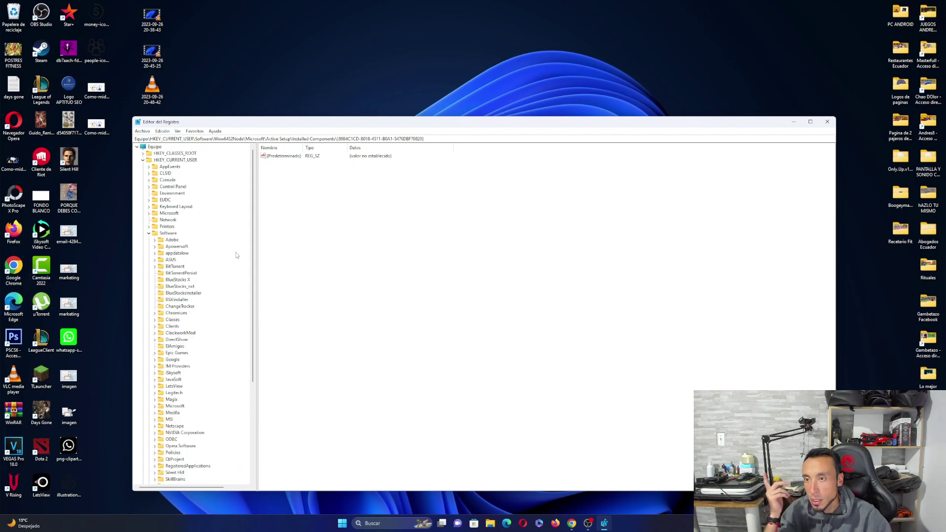
pyautogui.click(142, 160)
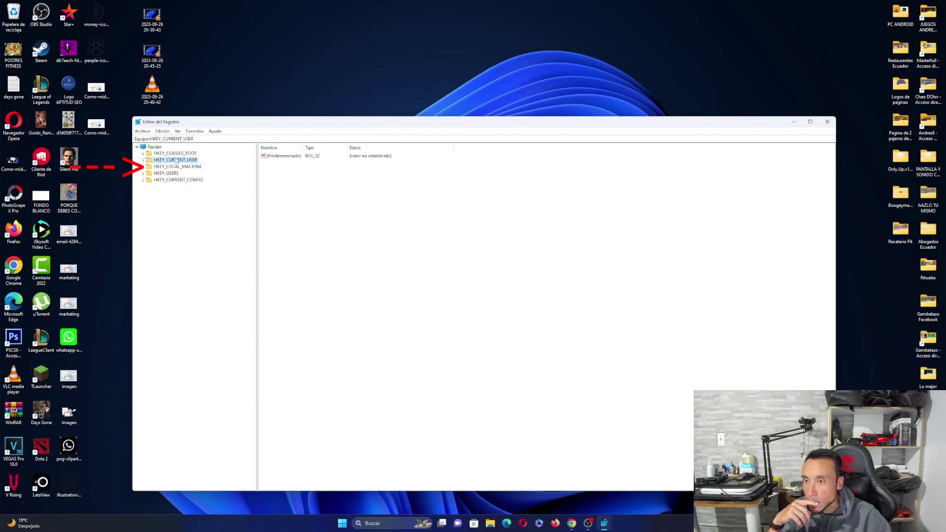
# Step: Expand HKEY_LOCAL_MACHINE through SOFTWARE to WOW6432Node to view its subkeys
pyautogui.click(143, 167)
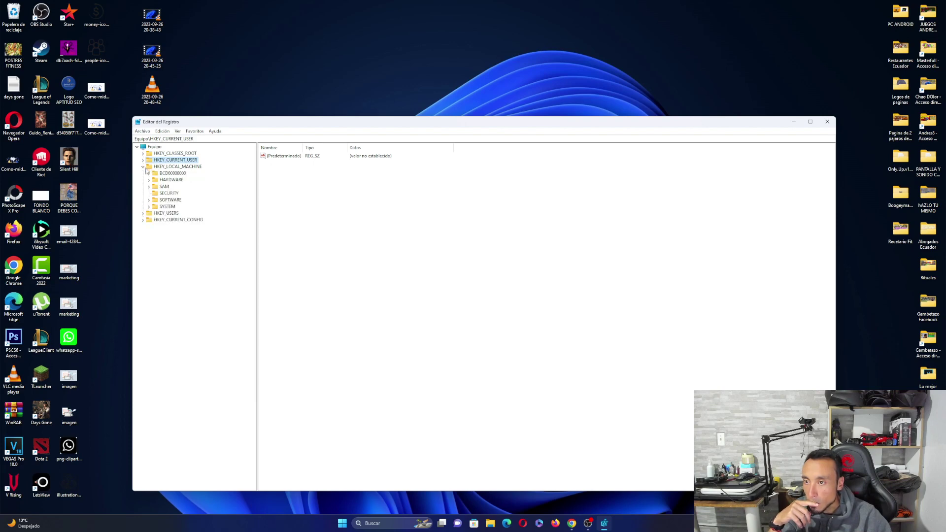
pyautogui.click(149, 200)
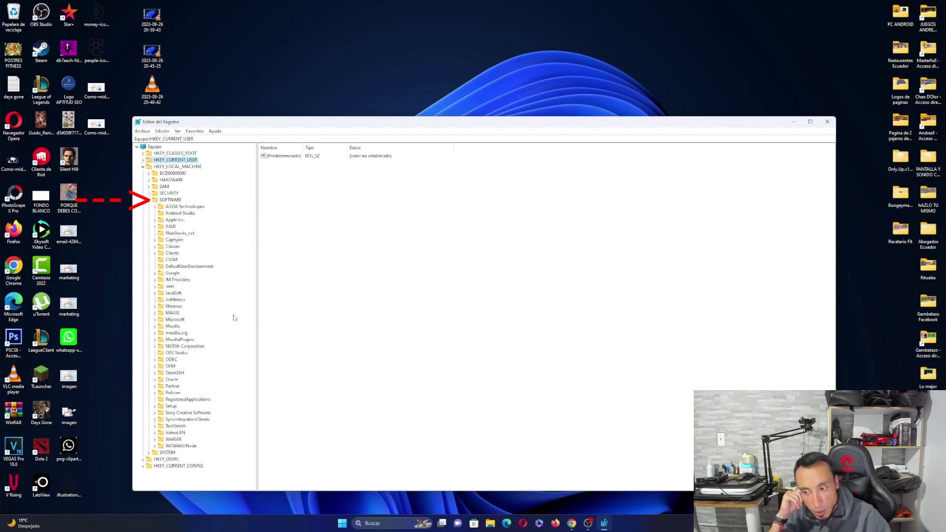
pyautogui.click(155, 446)
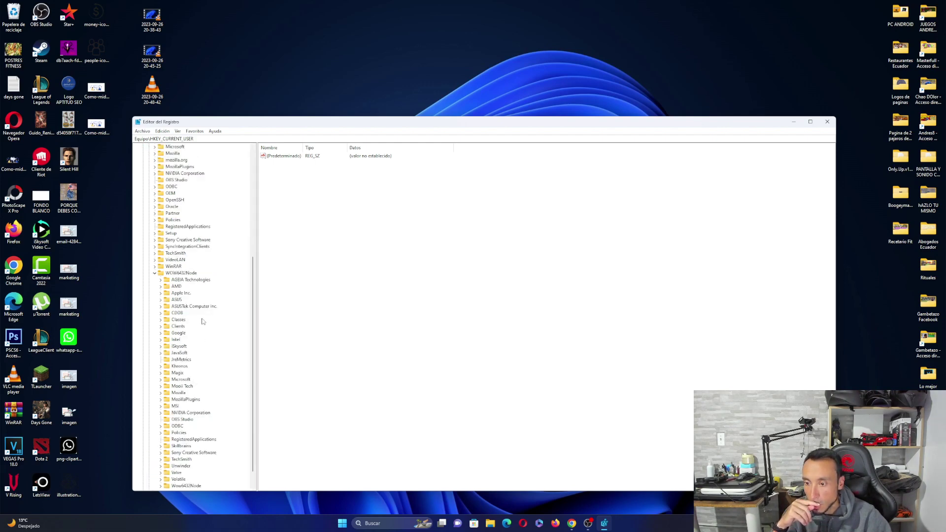
pyautogui.scroll(-1, 202, 321)
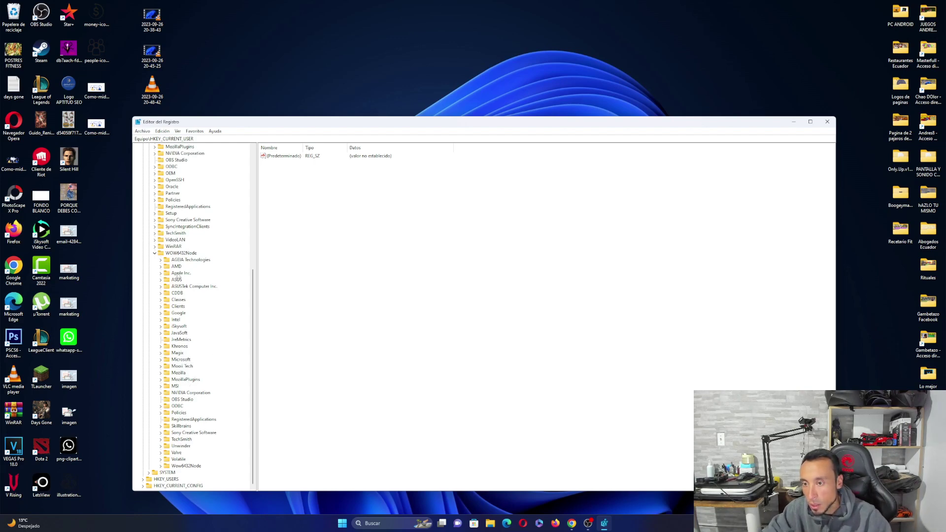
# Step: Expand the AGEIA Technologies, AMD, Apple Inc. and ASUS keys under WOW6432Node, opening AMD down through Install and South Bridge
pyautogui.click(160, 260)
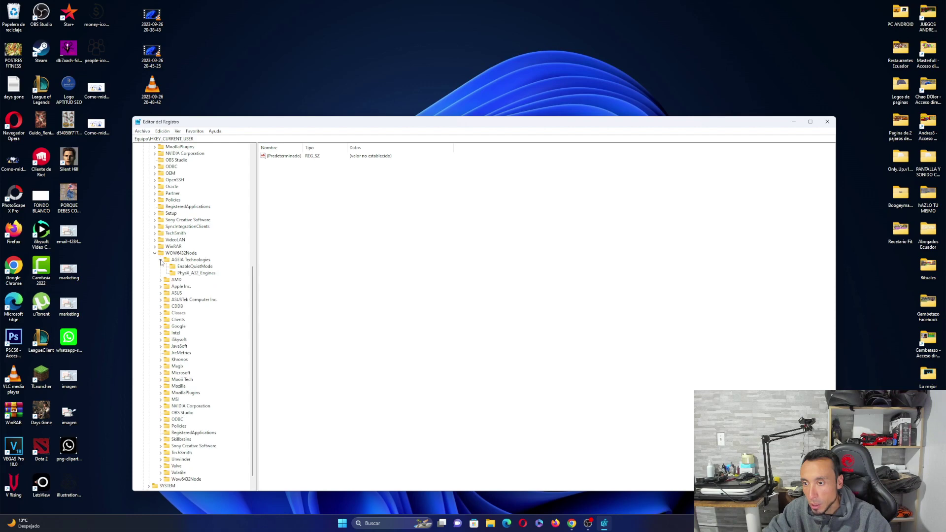
pyautogui.click(161, 280)
pyautogui.click(166, 287)
pyautogui.click(172, 293)
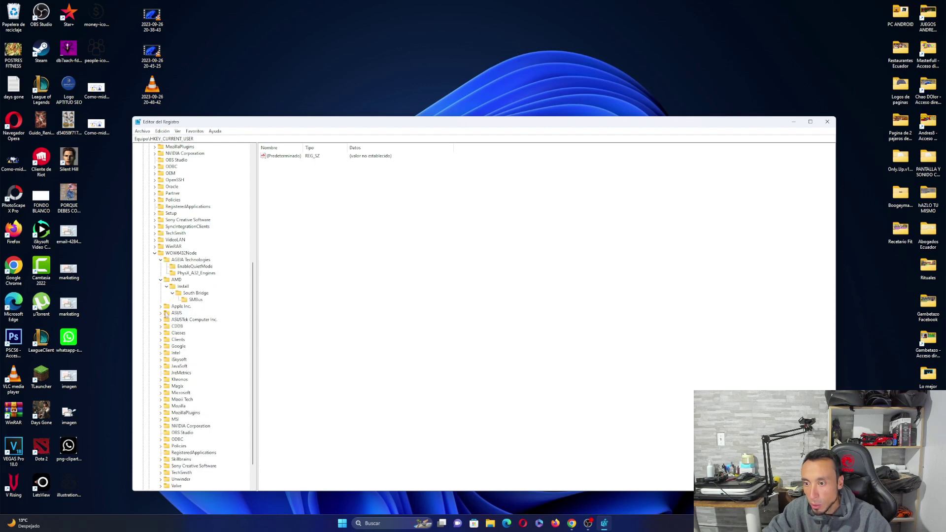
pyautogui.click(160, 306)
pyautogui.click(161, 321)
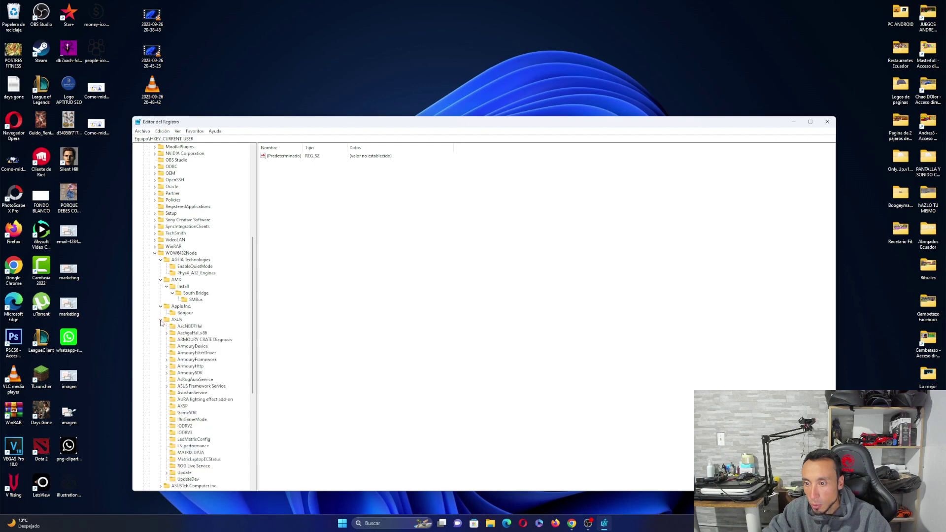
# Step: Expand the ASUS subkeys AacVgaHal_x86, ArmouryFramework, ArmouryHttp, ArmourySDK and ASUS Framework Service
pyautogui.scroll(-2, 199, 352)
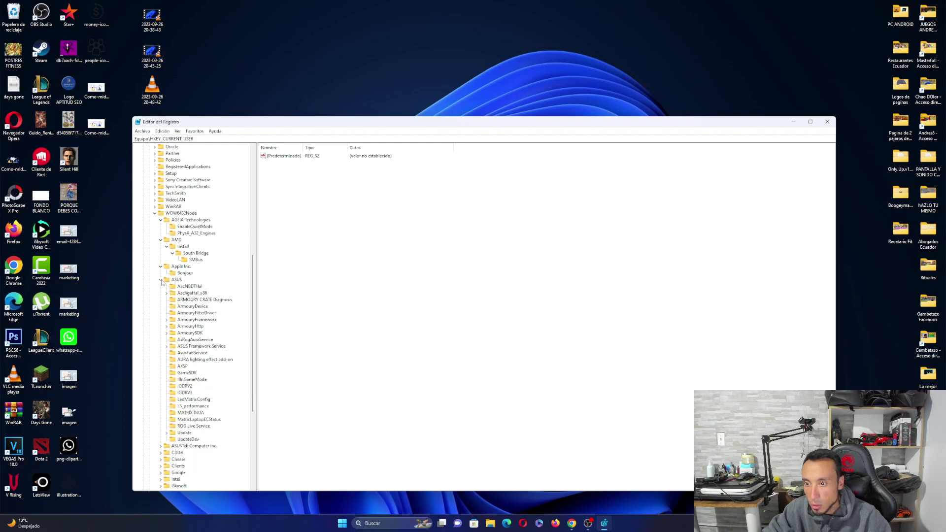
pyautogui.click(167, 293)
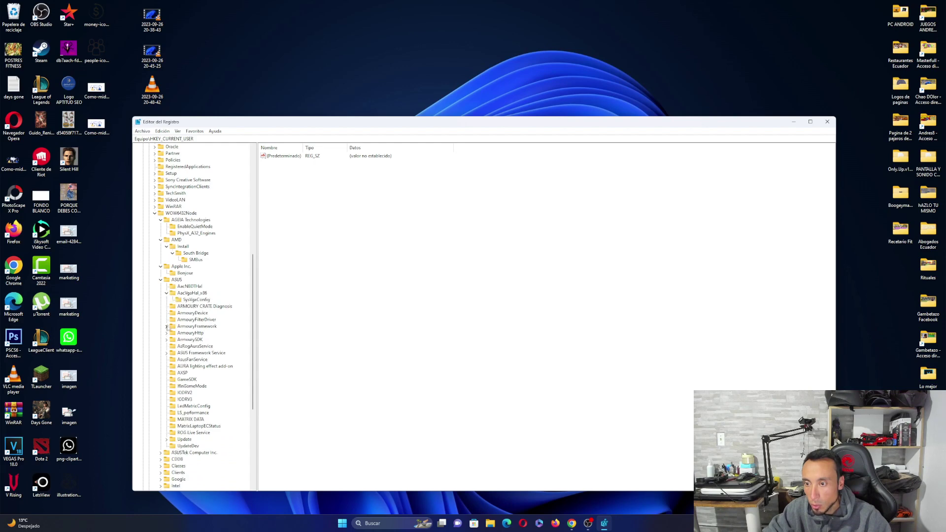
pyautogui.click(166, 327)
pyautogui.click(167, 346)
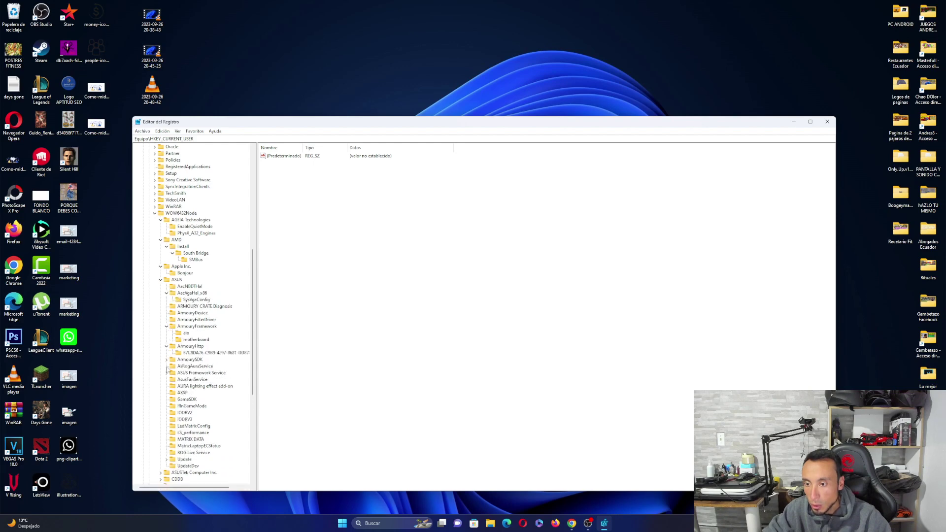
pyautogui.click(166, 360)
pyautogui.click(166, 406)
pyautogui.scroll(-1, 202, 394)
pyautogui.scroll(-2, 202, 394)
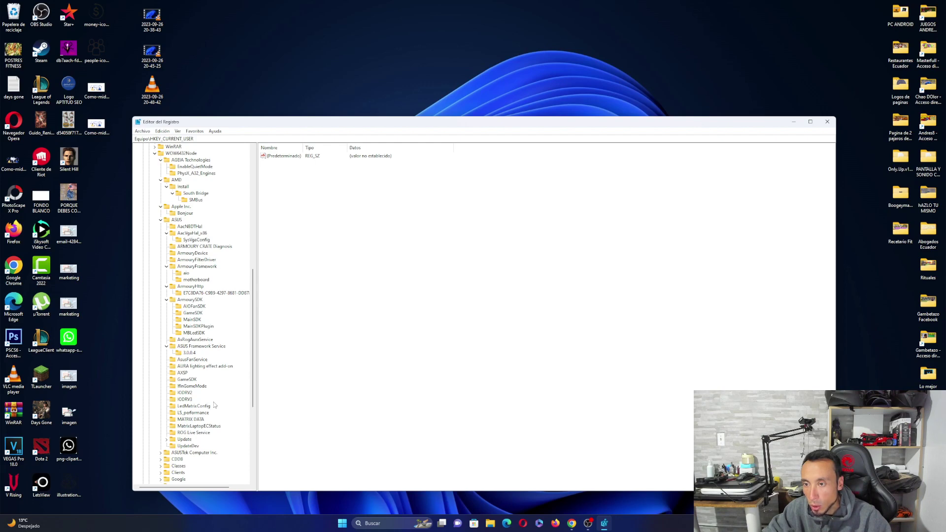
# Step: Expand ASUSTek Computer Inc. with its AC_MainSDK subkey, and CDDB with its Control subkey
pyautogui.scroll(-6, 215, 405)
pyautogui.click(160, 333)
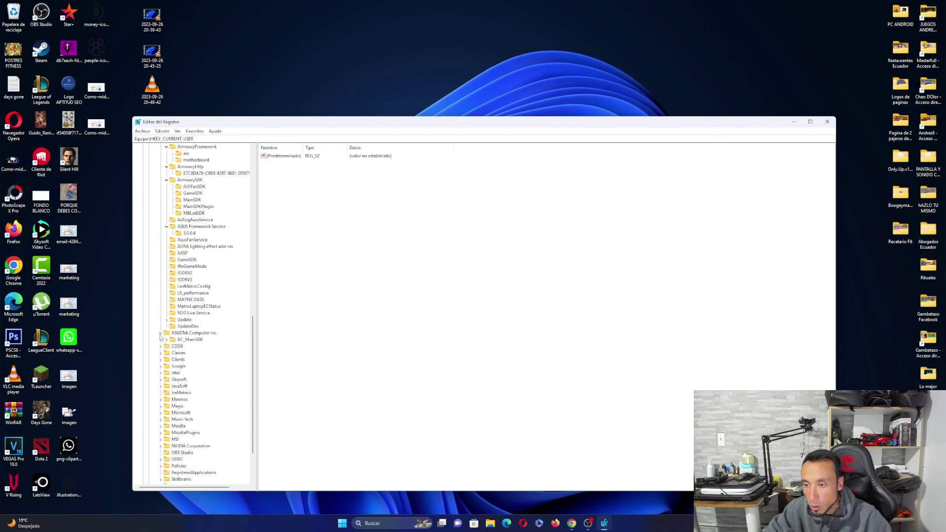
pyautogui.click(166, 340)
pyautogui.click(160, 353)
pyautogui.click(167, 360)
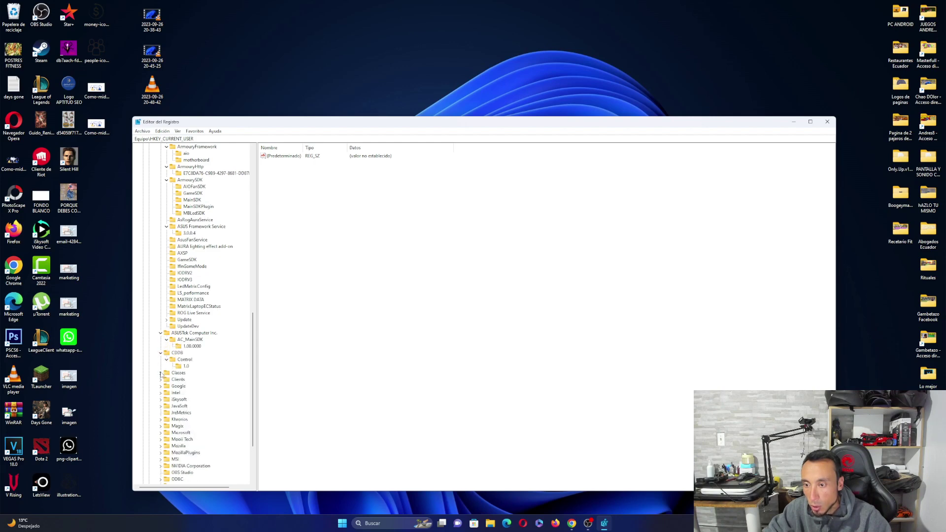
# Step: Expand the Classes key, check its AppID subkey and collapse it, and expand the Clients and Google keys
pyautogui.click(160, 373)
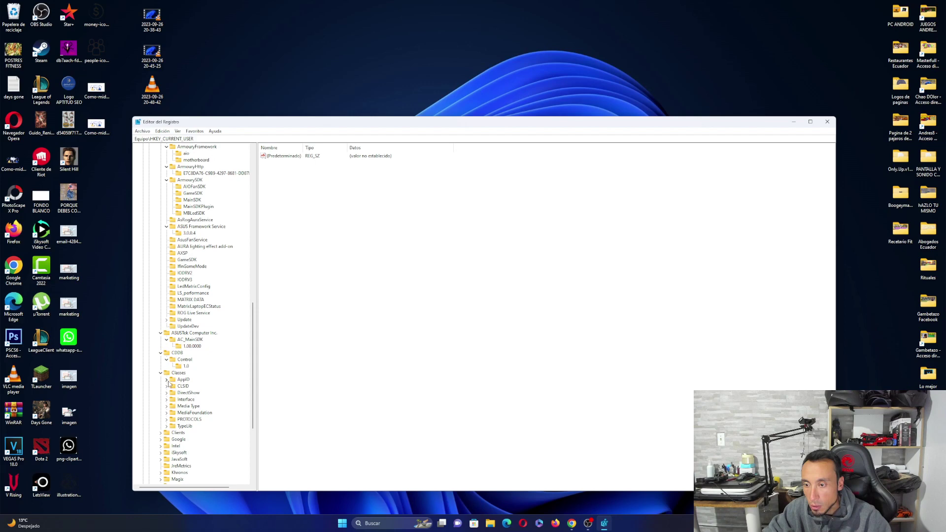
pyautogui.click(167, 381)
pyautogui.click(166, 147)
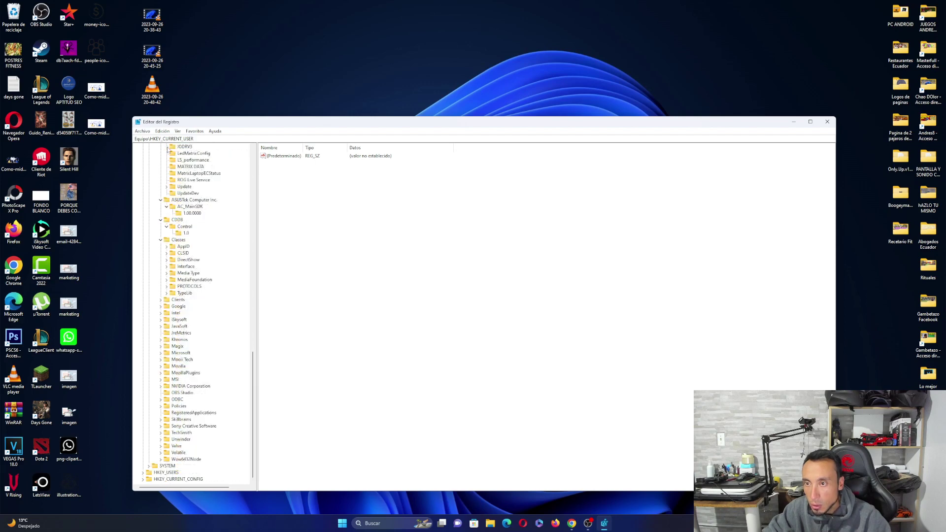
pyautogui.click(161, 299)
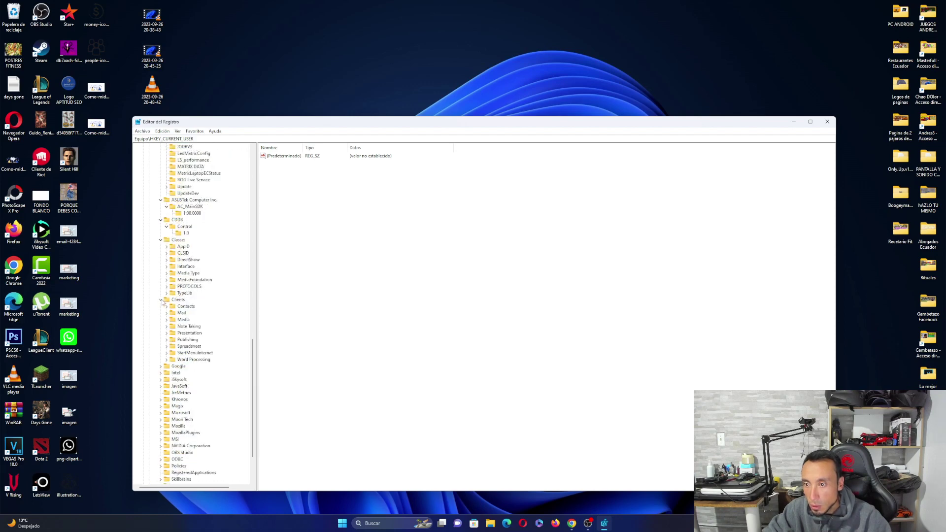
pyautogui.click(160, 366)
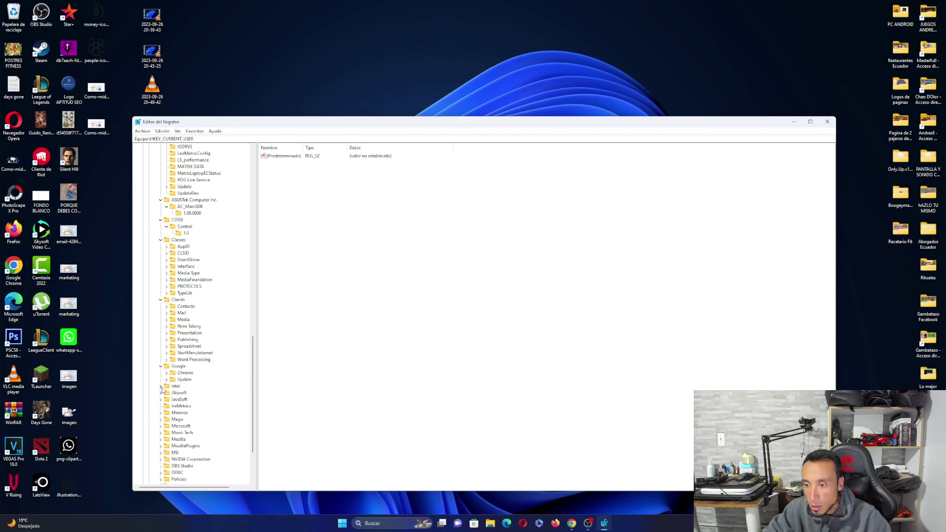
# Step: Expand the Intel, iSkysoft, JavaSoft and Khronos keys under WOW6432Node
pyautogui.click(160, 386)
pyautogui.click(161, 399)
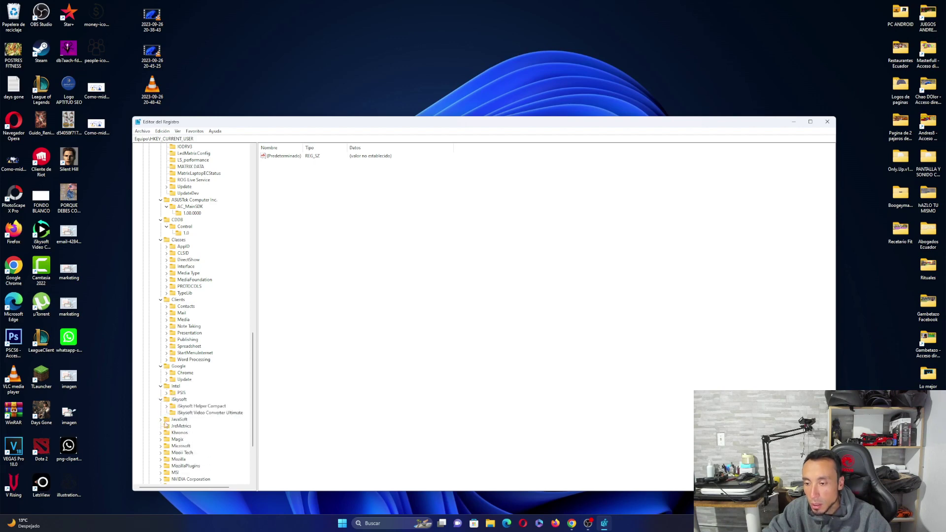
pyautogui.click(161, 419)
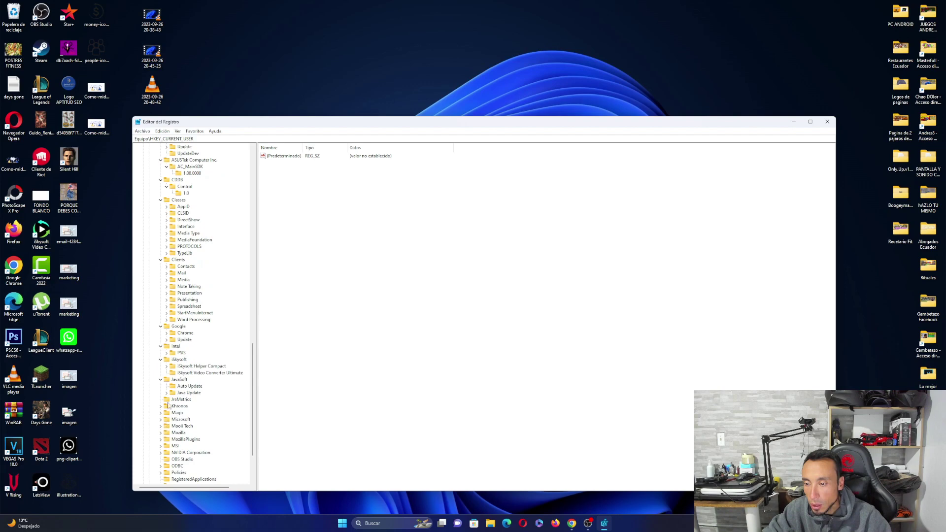
pyautogui.click(161, 407)
pyautogui.scroll(-4, 163, 413)
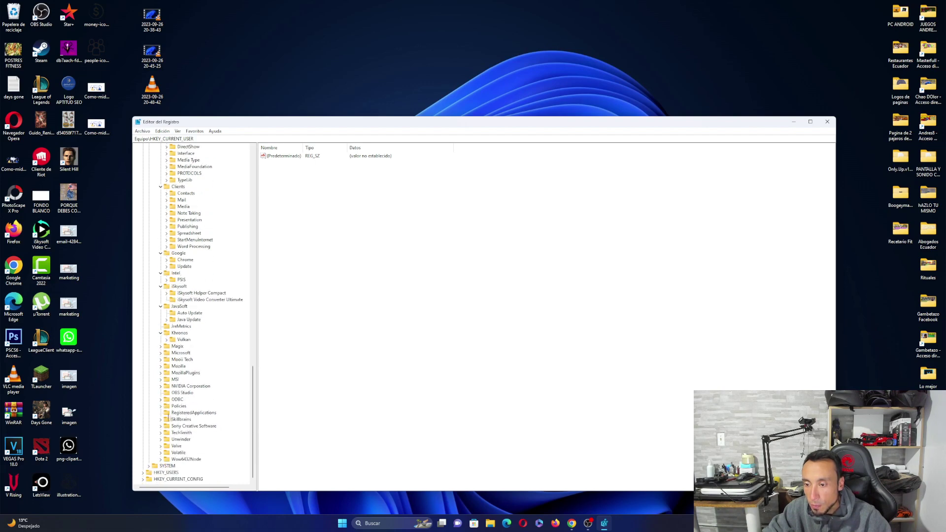
# Step: Expand the Unwinder, TechSmith, ODBC, NVIDIA Corporation, MSI, MozillaPlugins and Microsoft keys under WOW6432Node
pyautogui.click(160, 440)
pyautogui.click(161, 432)
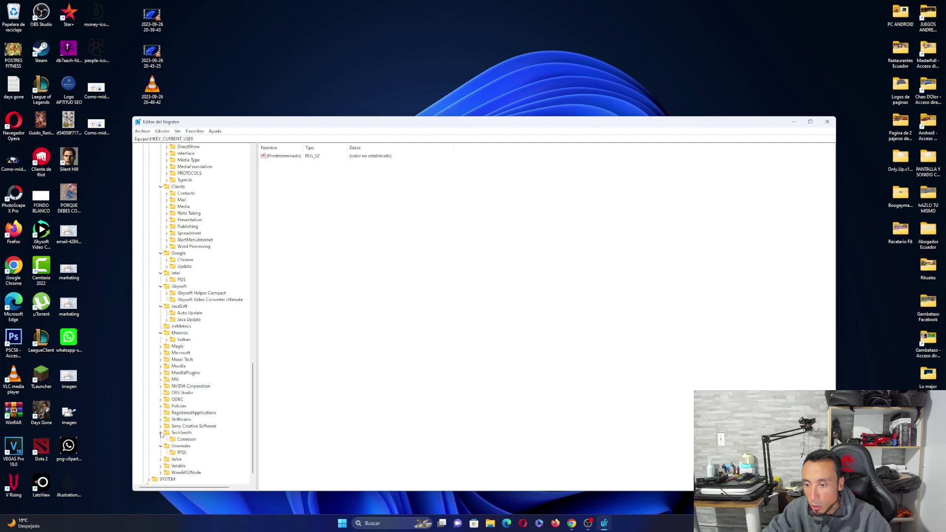
pyautogui.click(160, 400)
pyautogui.click(161, 386)
pyautogui.click(160, 380)
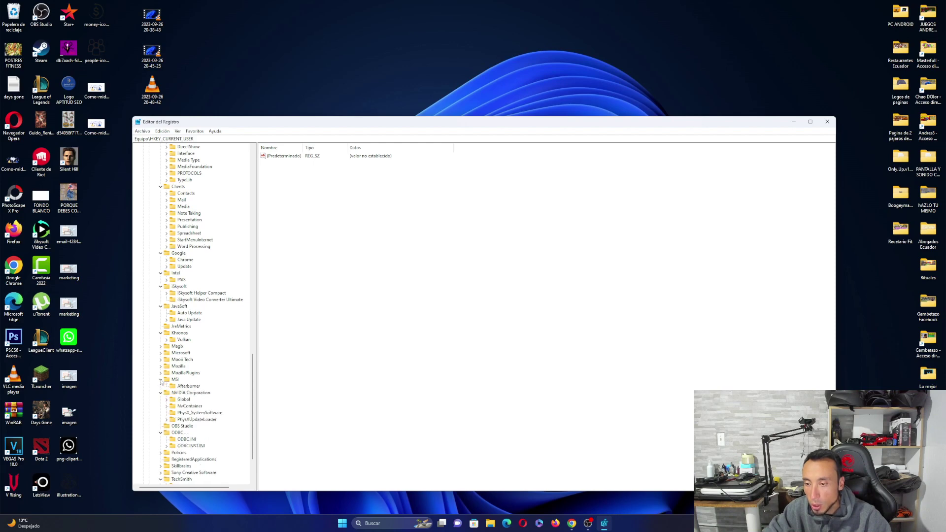
pyautogui.click(161, 373)
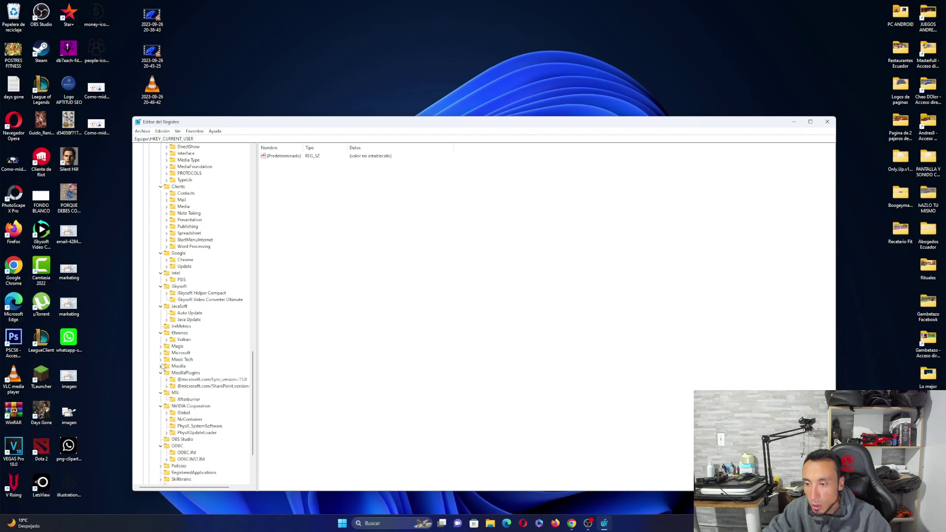
pyautogui.click(161, 354)
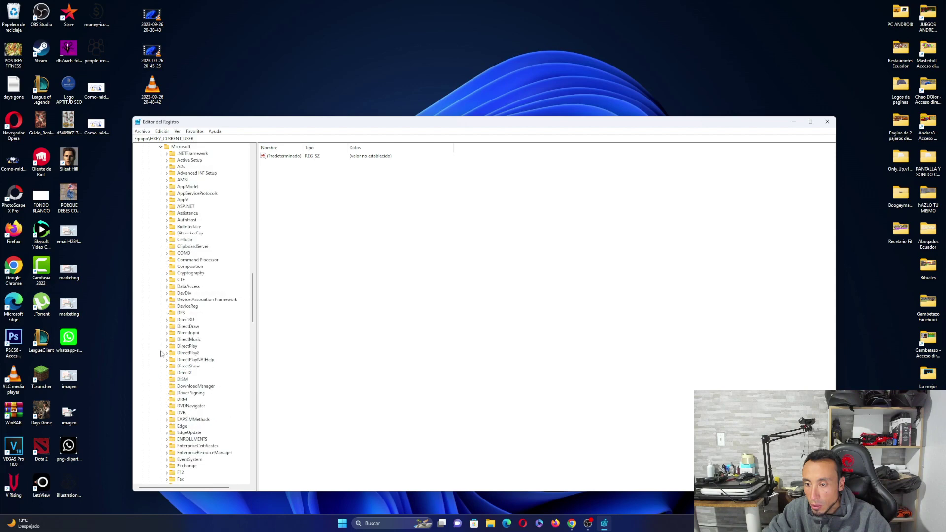
# Step: Return to the start of the key tree, close the Registry Editor and refresh the desktop
pyautogui.scroll(15, 226, 350)
pyautogui.scroll(20, 232, 329)
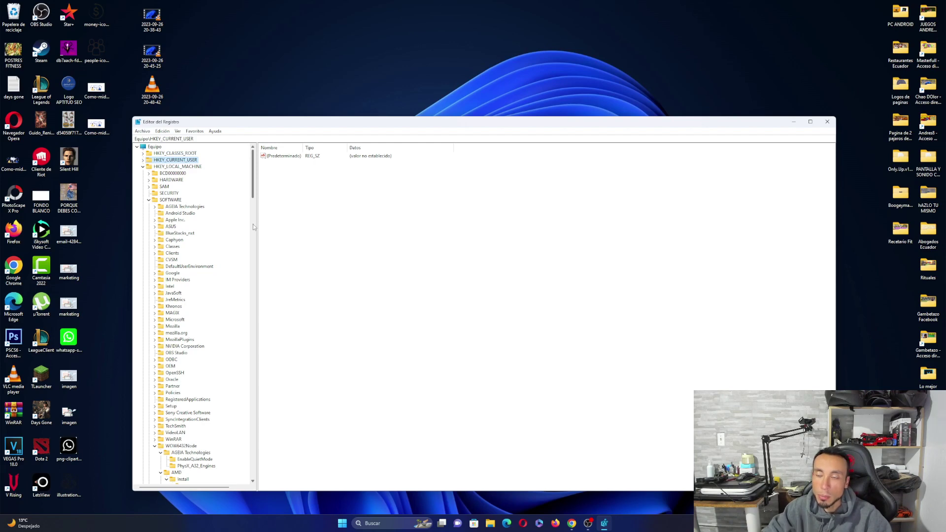
pyautogui.click(828, 123)
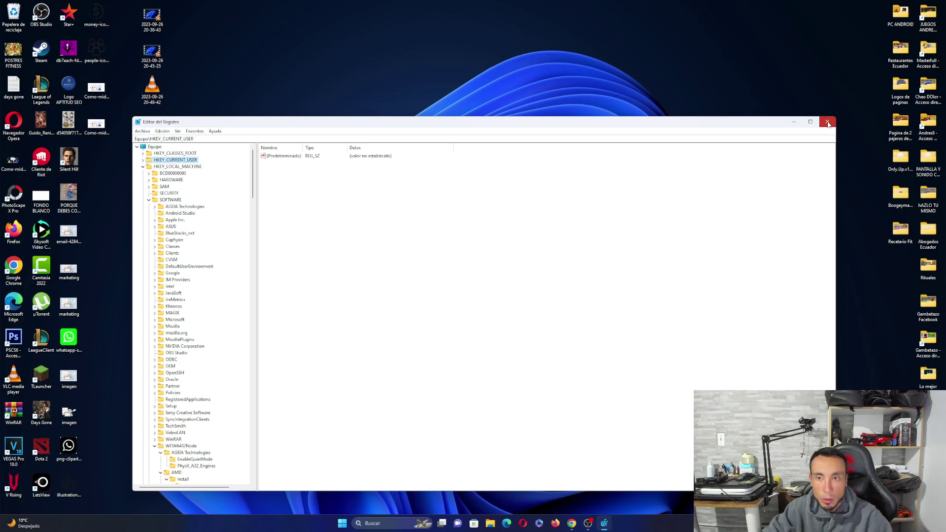
pyautogui.rightClick(376, 192)
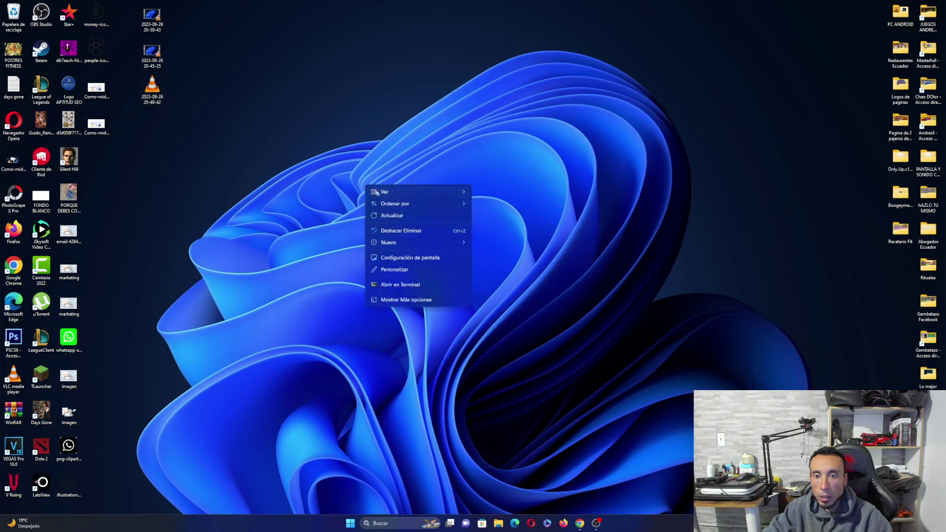
pyautogui.click(383, 213)
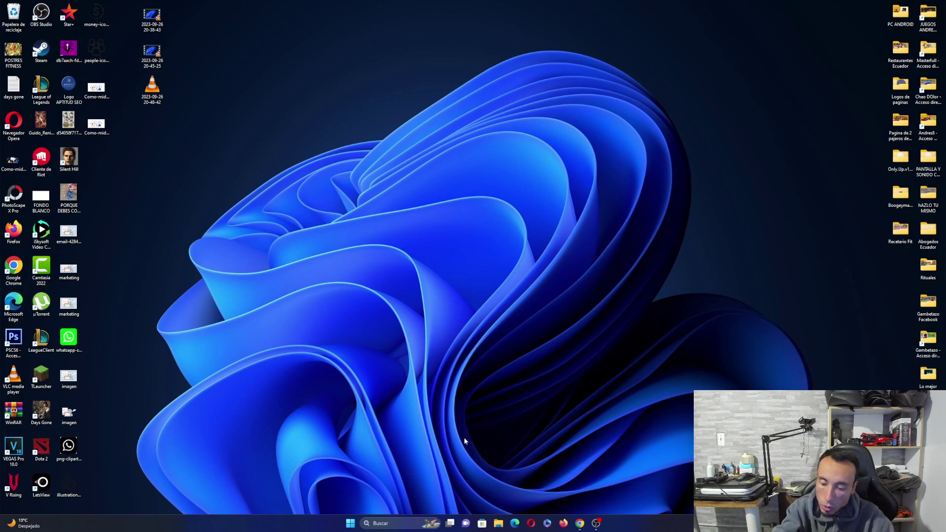
# Step: Open the temporary files folder by running %temp% from the Run dialog and maximize its window
pyautogui.press('super+r')
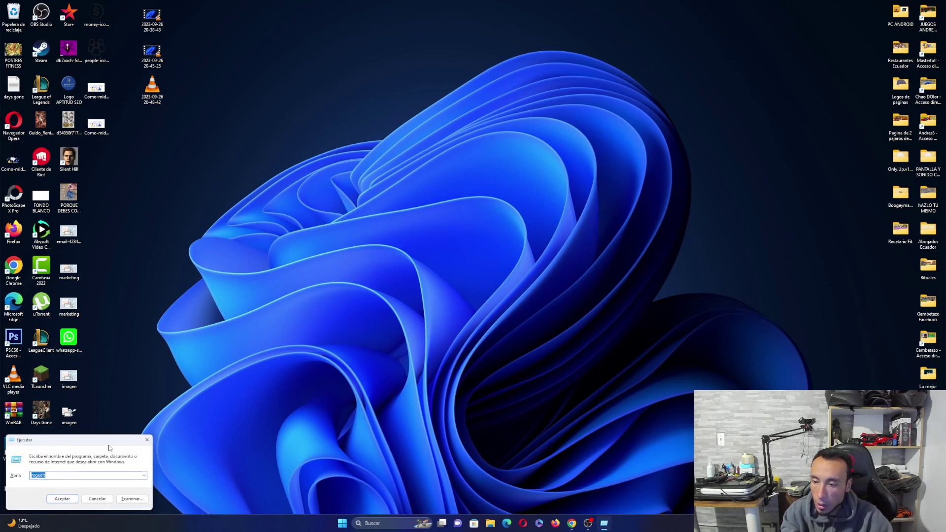
pyautogui.moveTo(111, 449); pyautogui.dragTo(508, 312)
pyautogui.click(467, 339)
pyautogui.moveTo(467, 339); pyautogui.dragTo(373, 344)
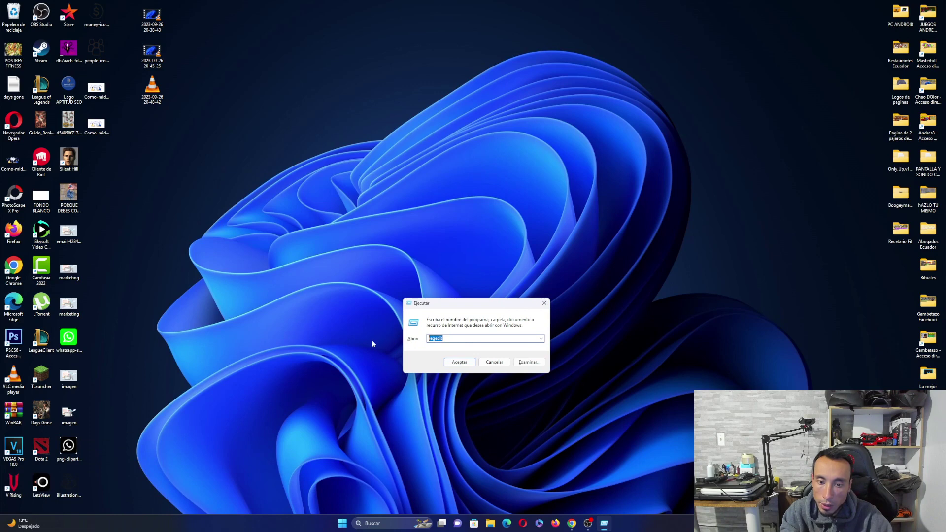
pyautogui.write('%t')
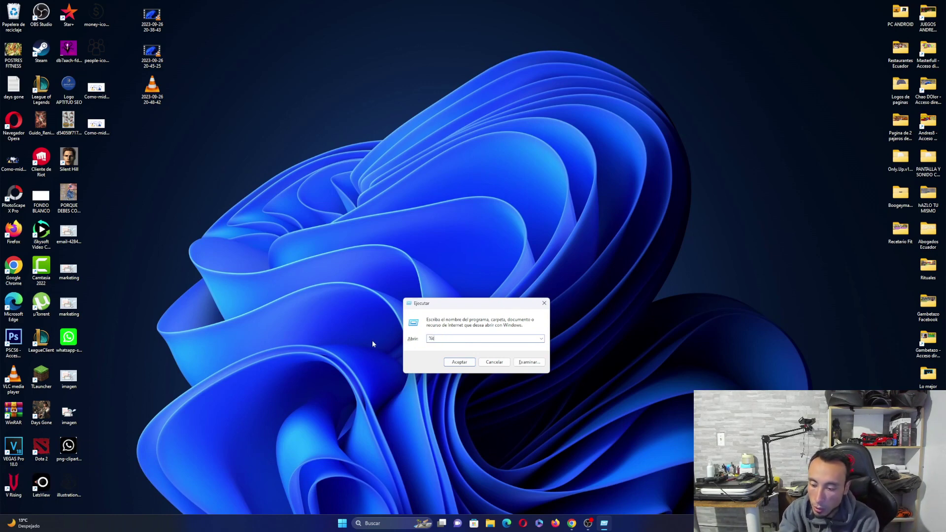
pyautogui.write('emp%')
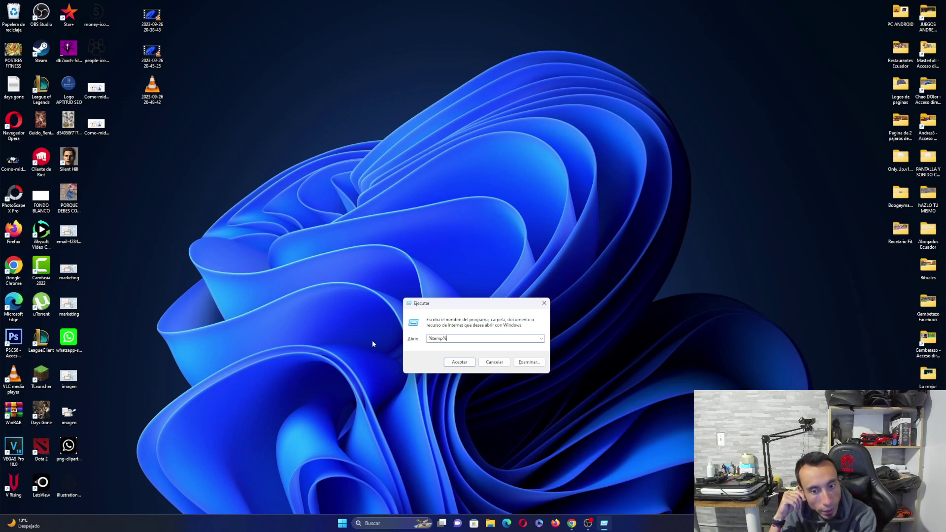
pyautogui.press('Return')
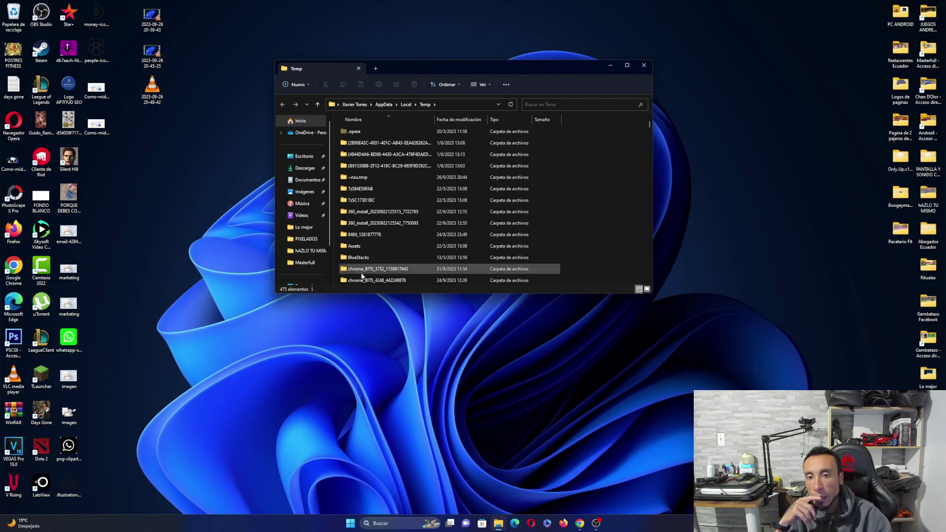
pyautogui.click(626, 65)
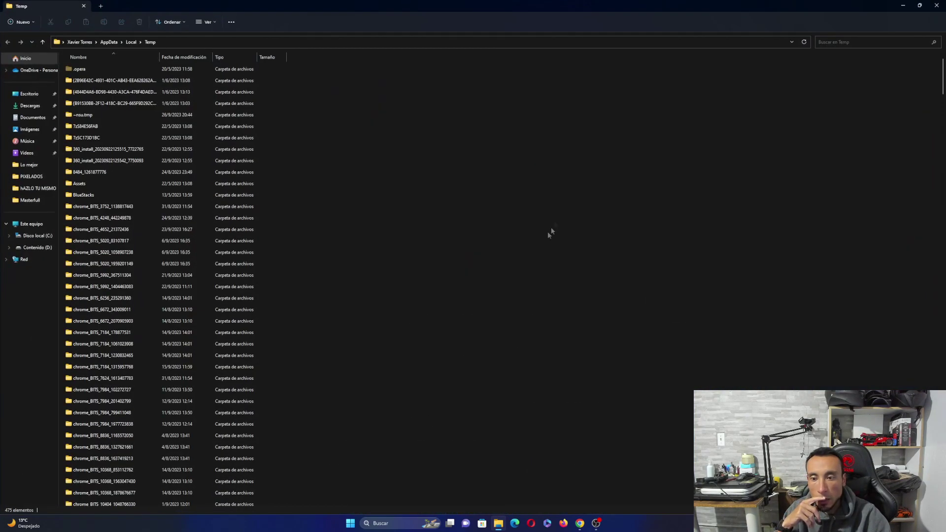
# Step: Look through the Temp folder's contents for program leftovers and delete the BlueStacks folder
pyautogui.scroll(-20, 309, 251)
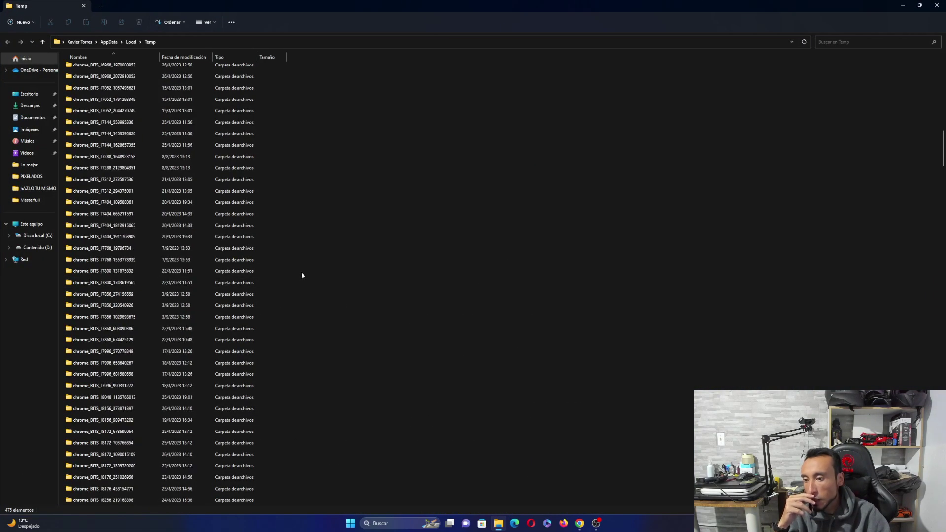
pyautogui.scroll(-20, 300, 282)
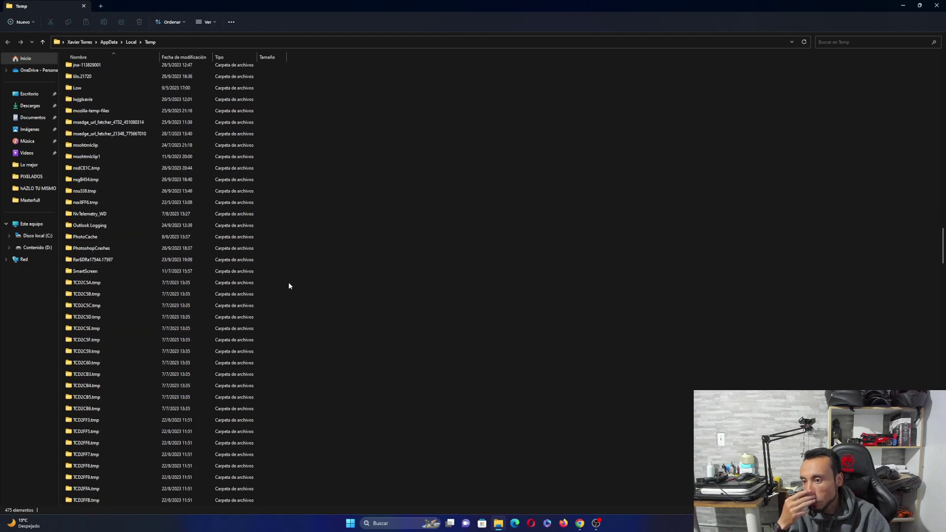
pyautogui.scroll(-20, 289, 286)
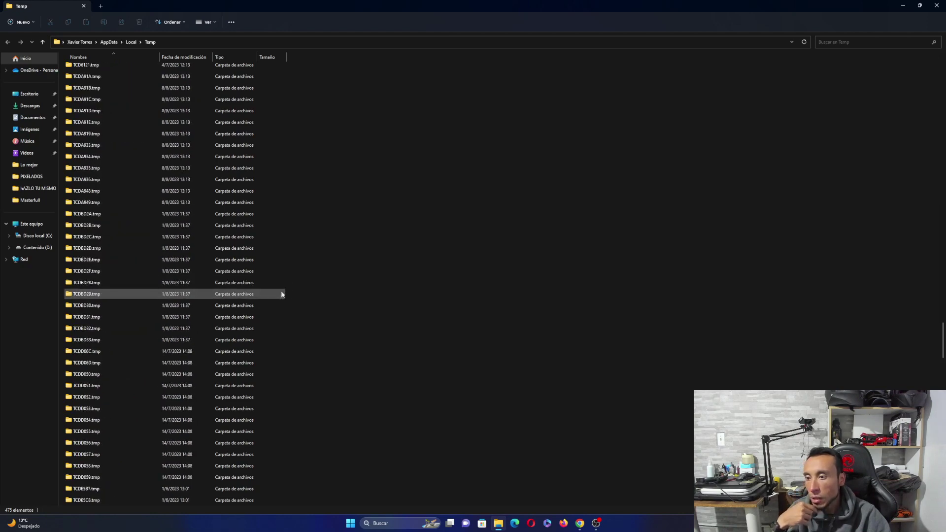
pyautogui.scroll(-15, 279, 294)
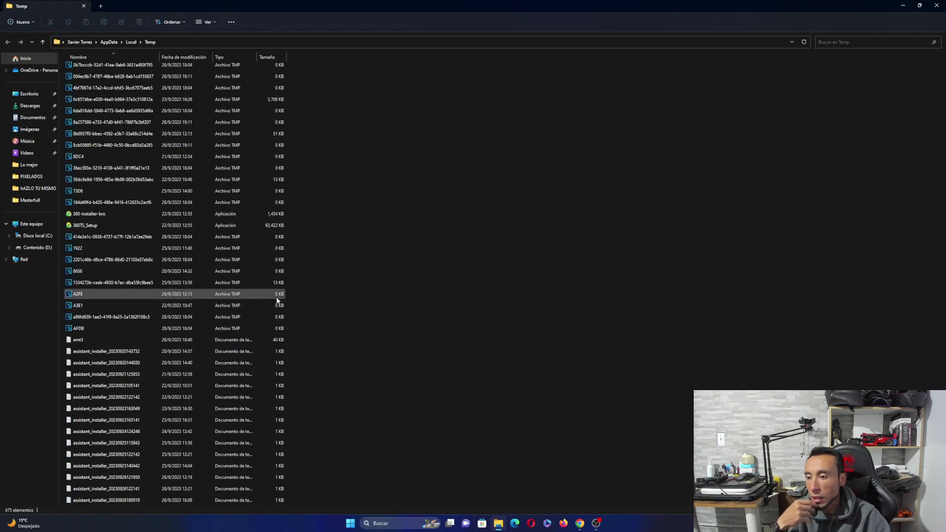
pyautogui.scroll(-13, 380, 313)
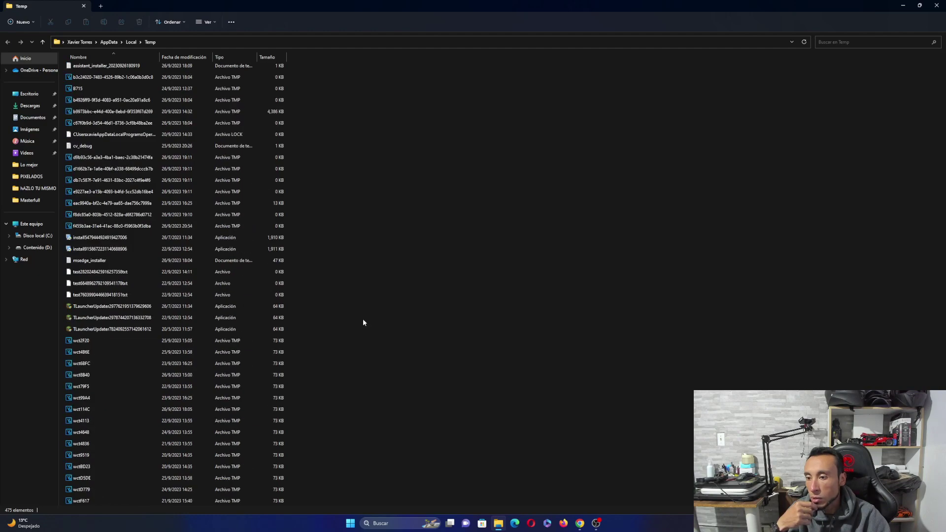
pyautogui.scroll(20, 363, 319)
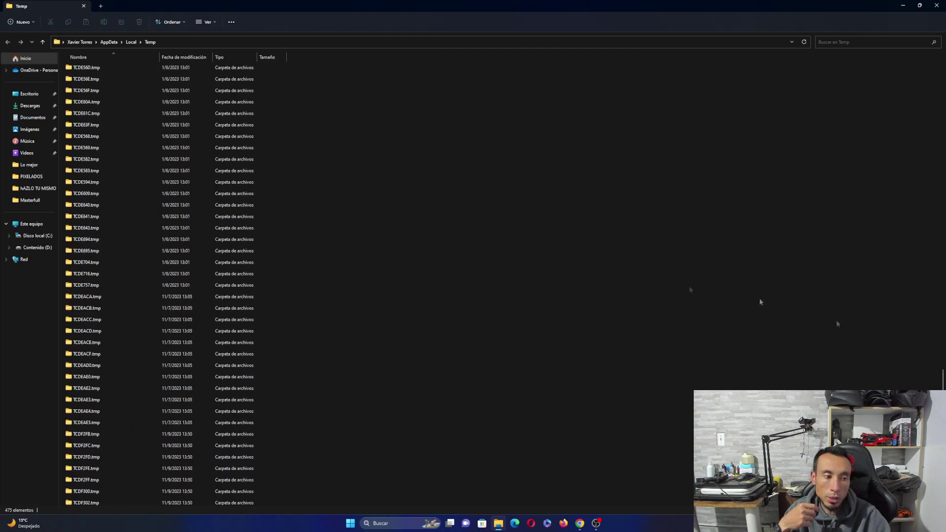
pyautogui.moveTo(942, 380); pyautogui.dragTo(942, 74)
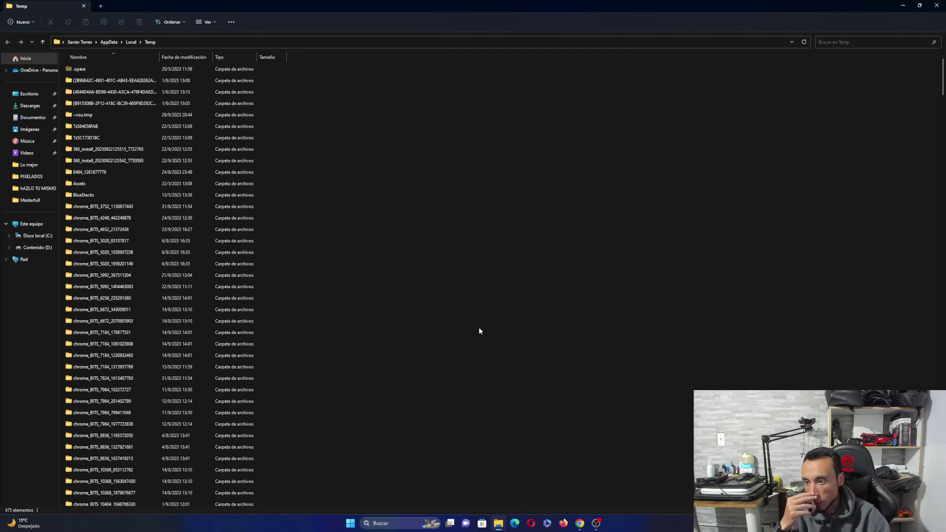
pyautogui.click(91, 196)
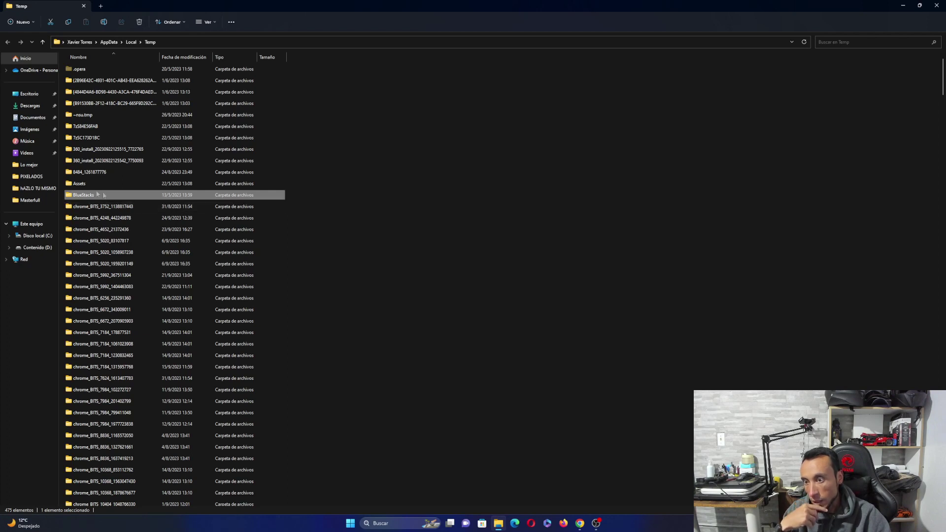
pyautogui.click(450, 227)
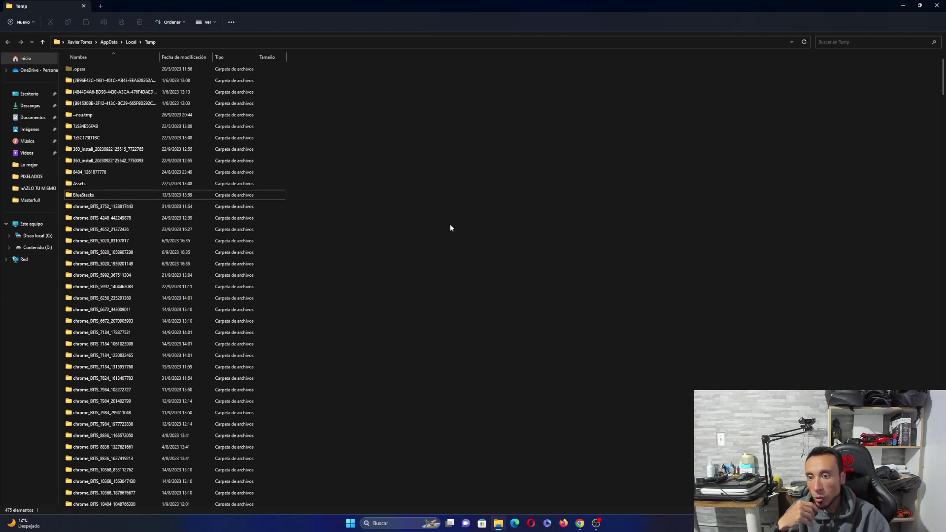
pyautogui.rightClick(86, 197)
pyautogui.click(138, 204)
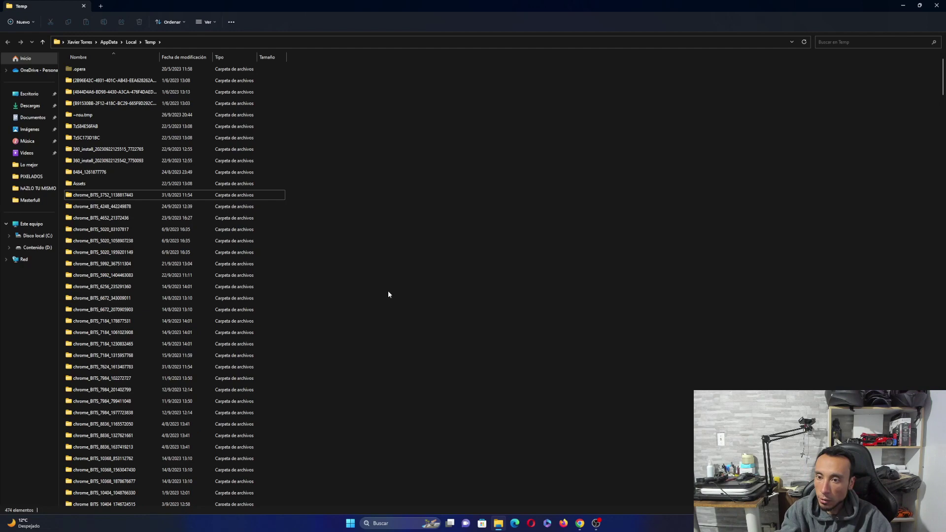
# Step: Delete all the remaining items in the Temp folder, skipping every file that is in use
pyautogui.click(148, 241)
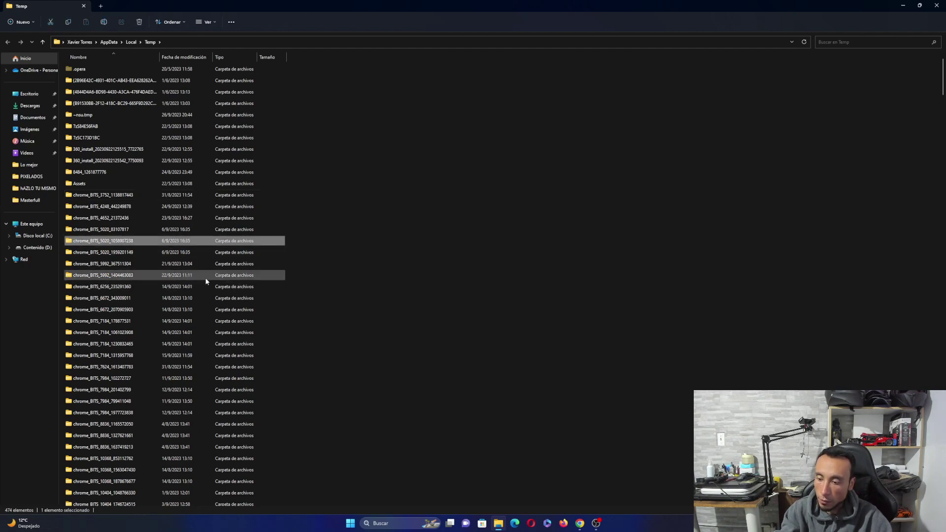
pyautogui.hotkey('ctrl', 'a')
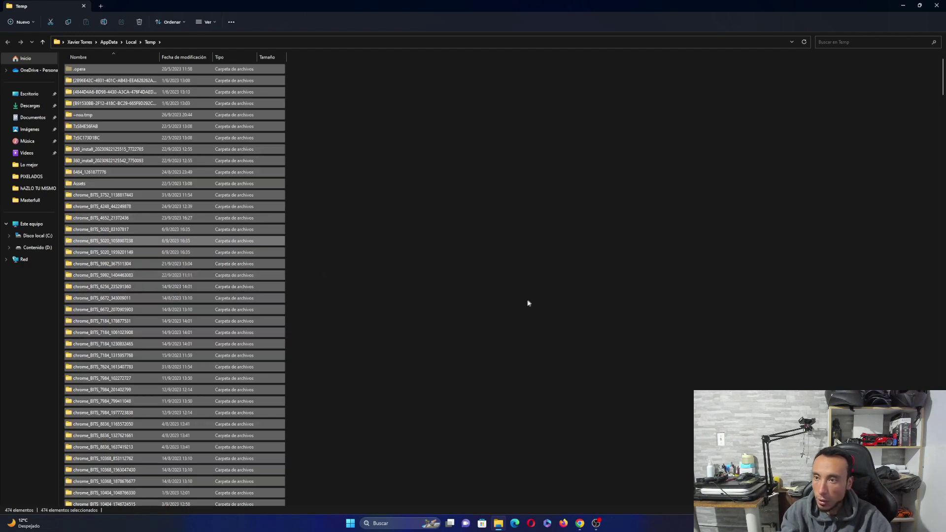
pyautogui.scroll(-10, 517, 320)
pyautogui.scroll(-15, 511, 337)
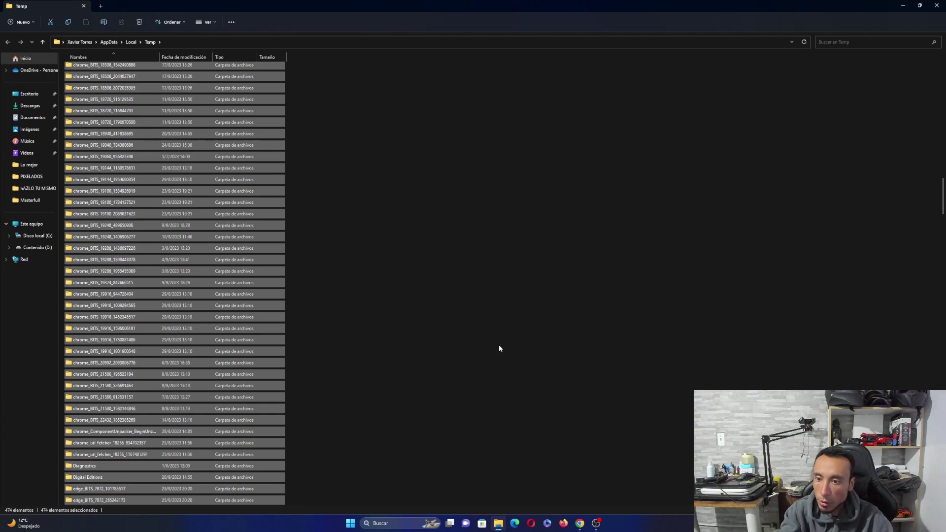
pyautogui.press('Delete')
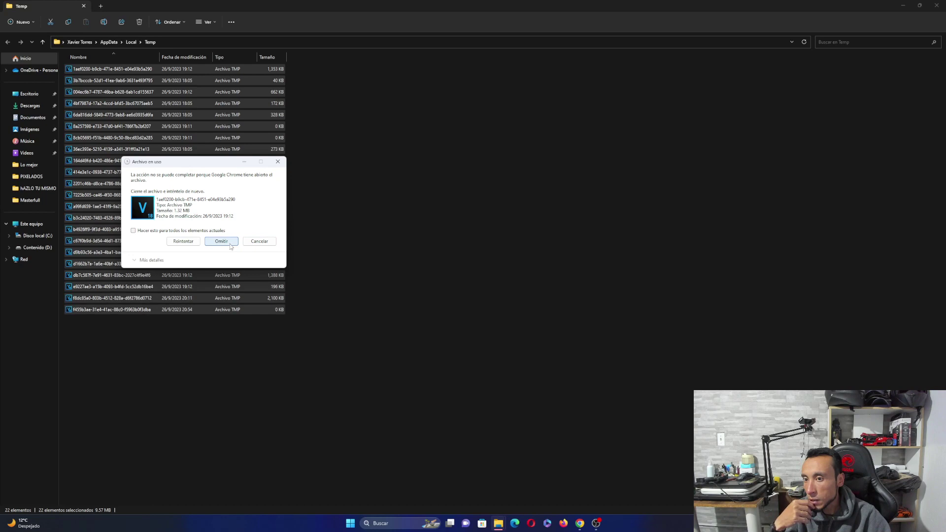
pyautogui.click(221, 241)
pyautogui.click(226, 242)
pyautogui.click(133, 230)
pyautogui.click(221, 240)
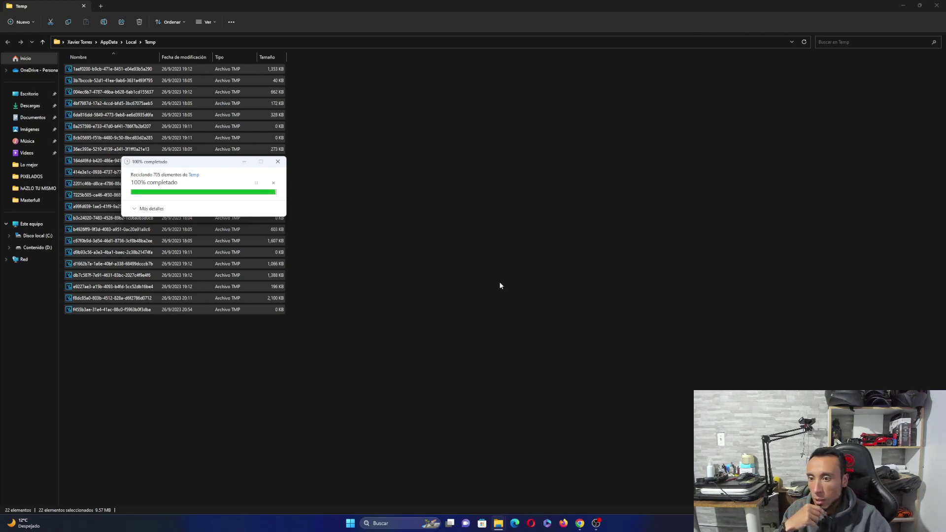
# Step: Clear the selection of the files left in the Temp folder and close the folder window
pyautogui.moveTo(327, 353); pyautogui.dragTo(154, 45)
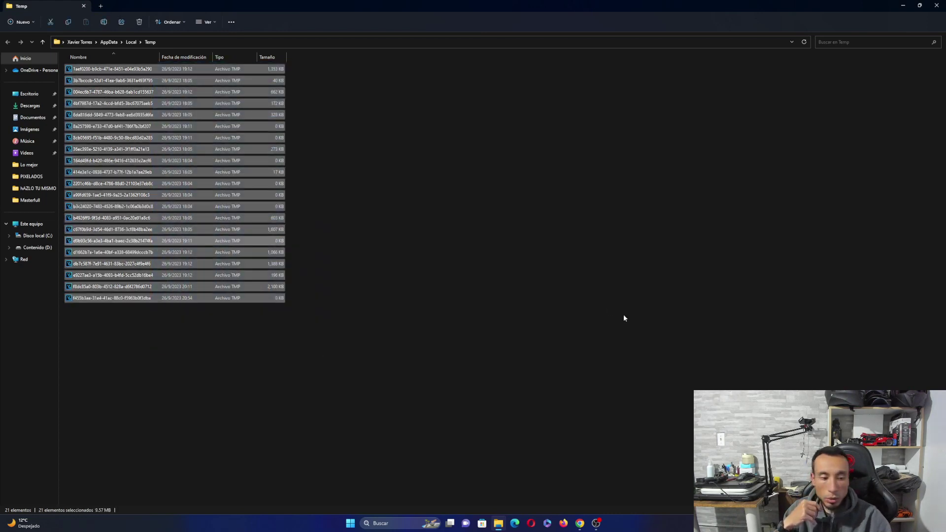
pyautogui.click(430, 298)
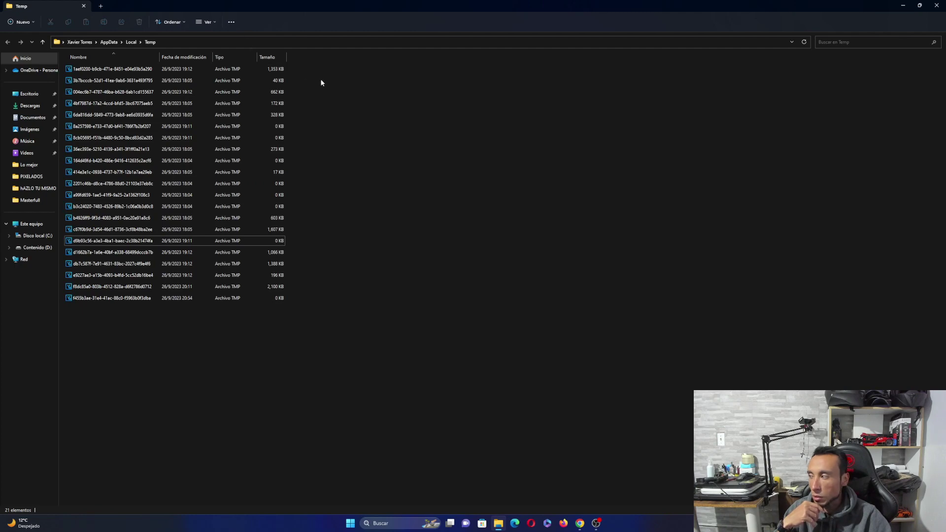
pyautogui.click(938, 5)
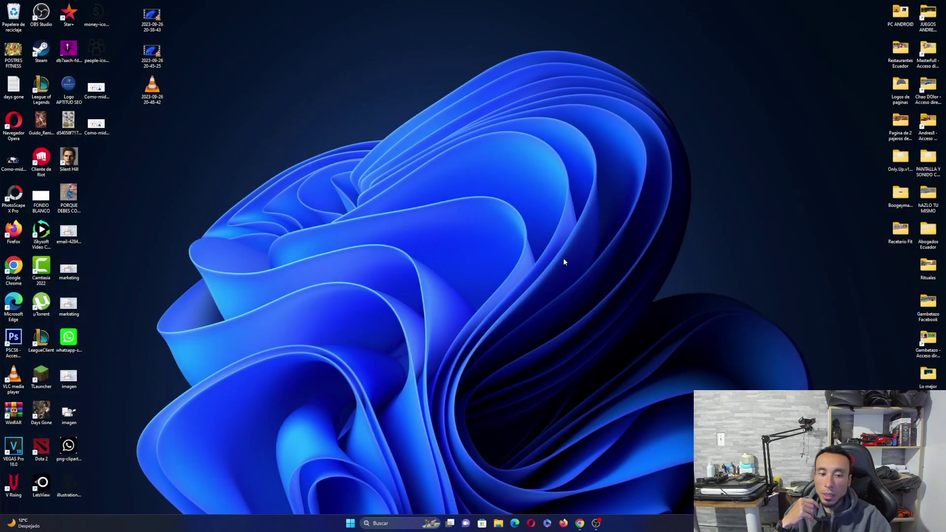